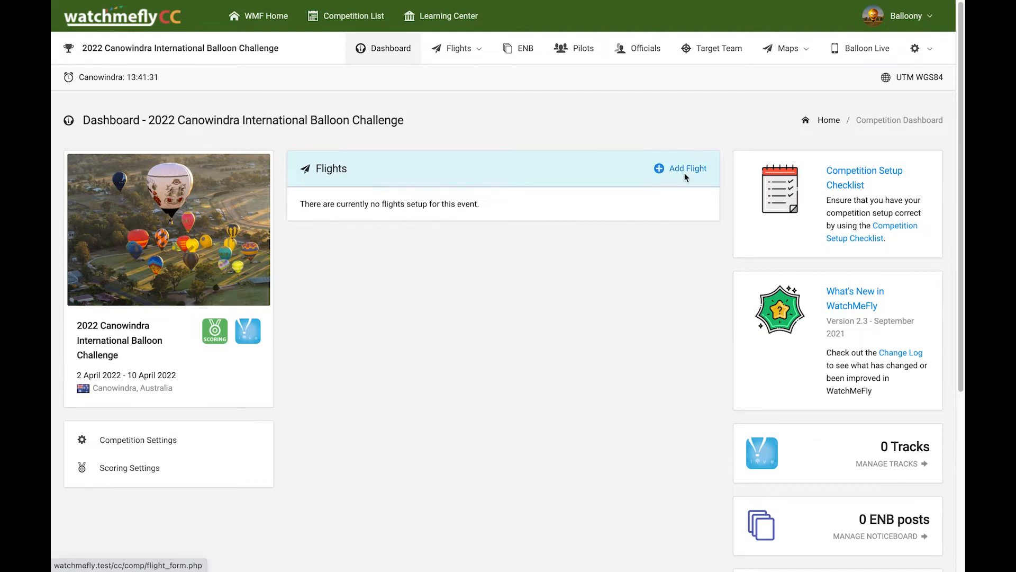
Open the form for adding a new flight to the competition and look over its fields
left_click(481, 51)
left_click(680, 175)
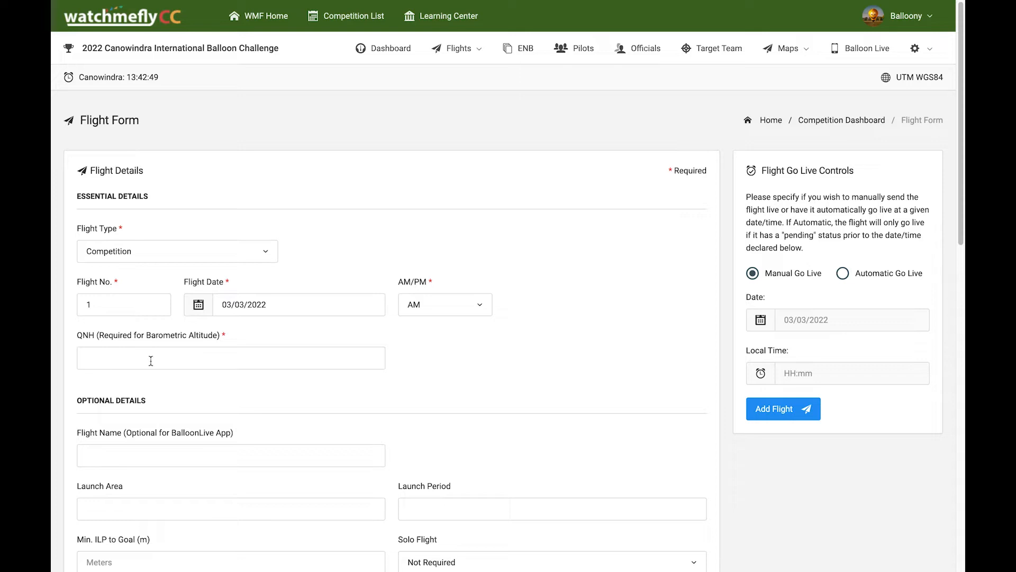
left_click_drag(960, 148, 965, 285)
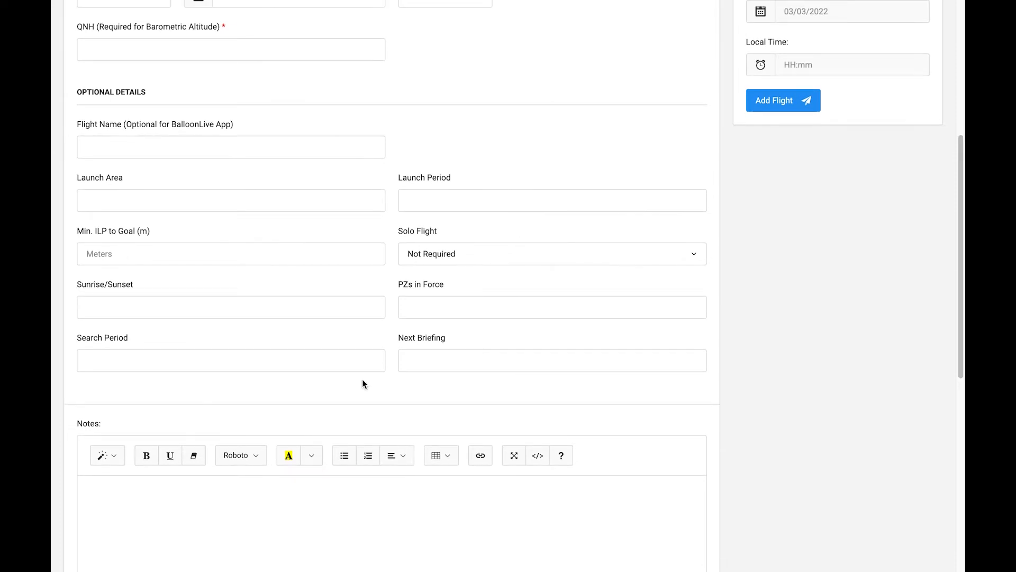
scroll(383, 397, "up", 6)
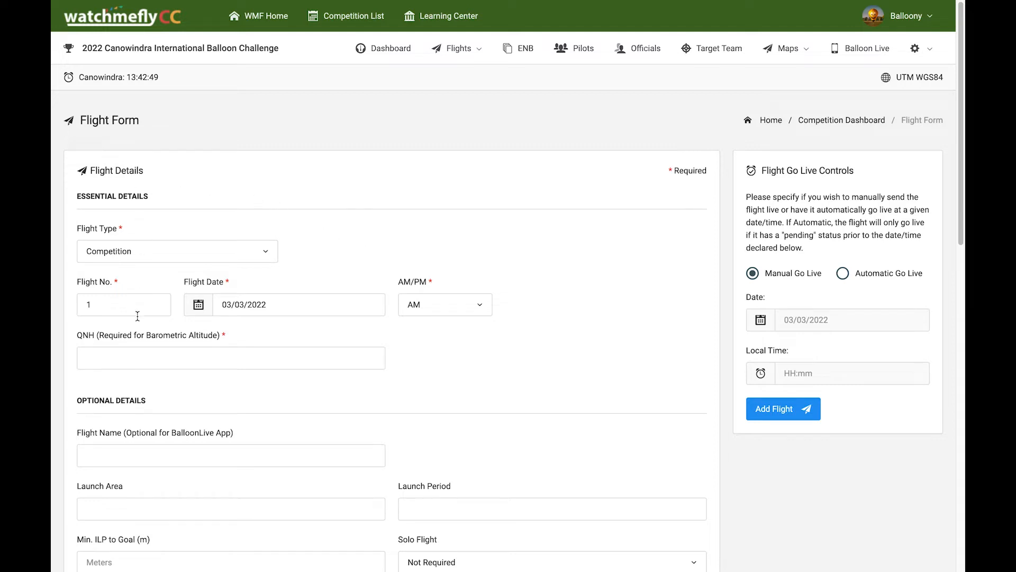
Switch the flight type to Practice and set it back to Competition
left_click(106, 256)
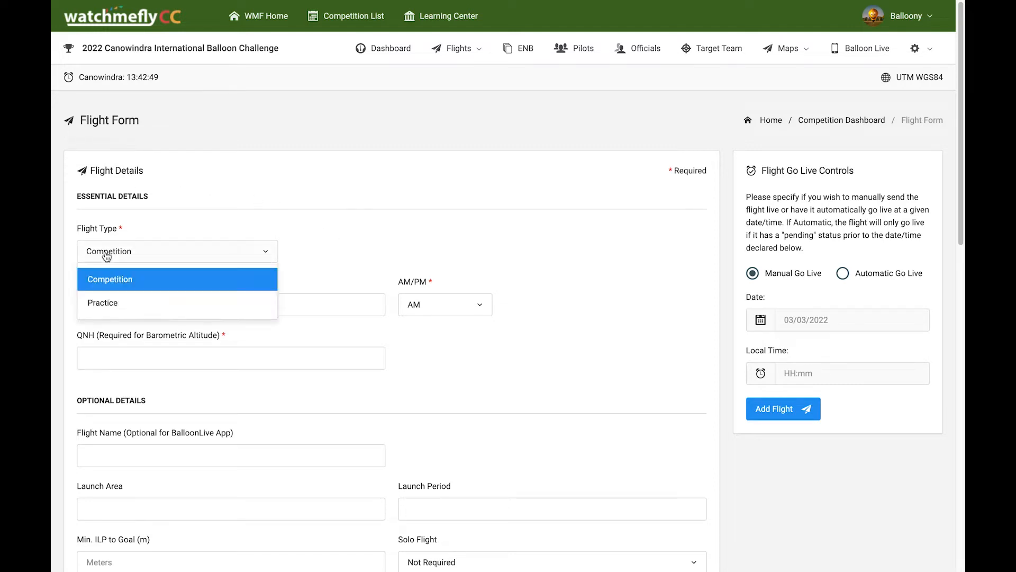
left_click(105, 308)
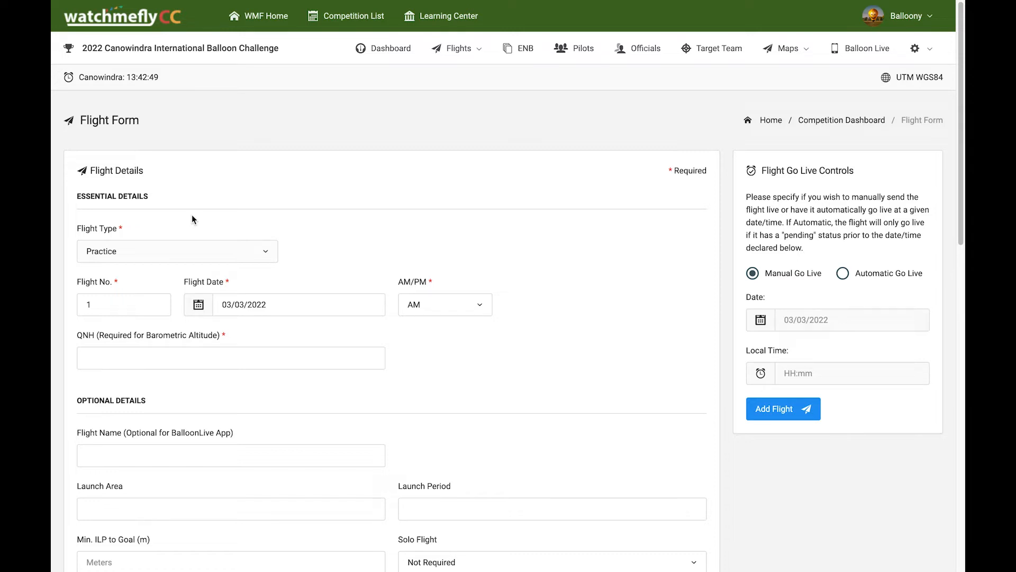
left_click(191, 252)
left_click(122, 278)
Fill in the essential flight details with the date 03/03/2022, PM and a QNH of 1022
left_click(278, 307)
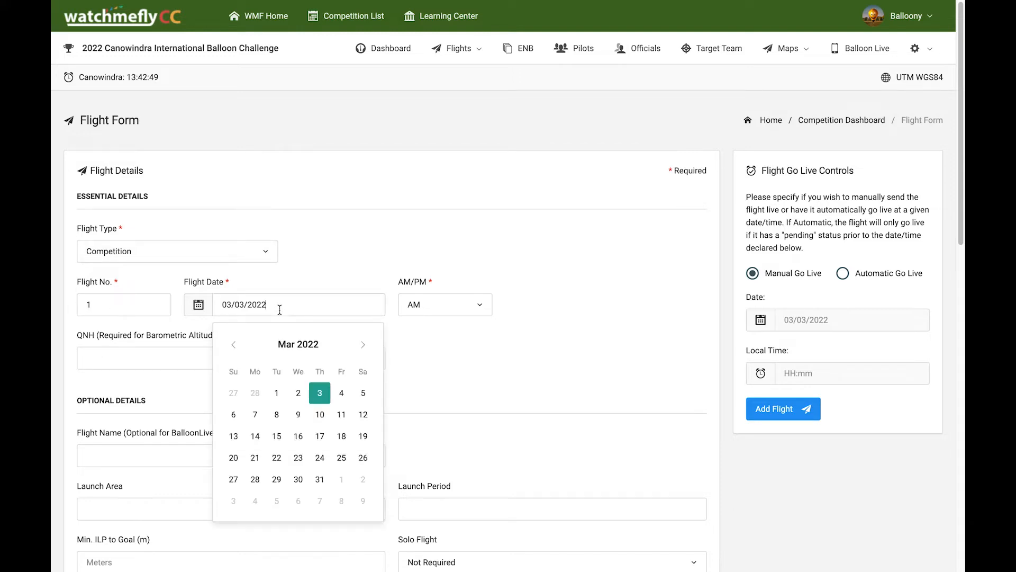
left_click(319, 398)
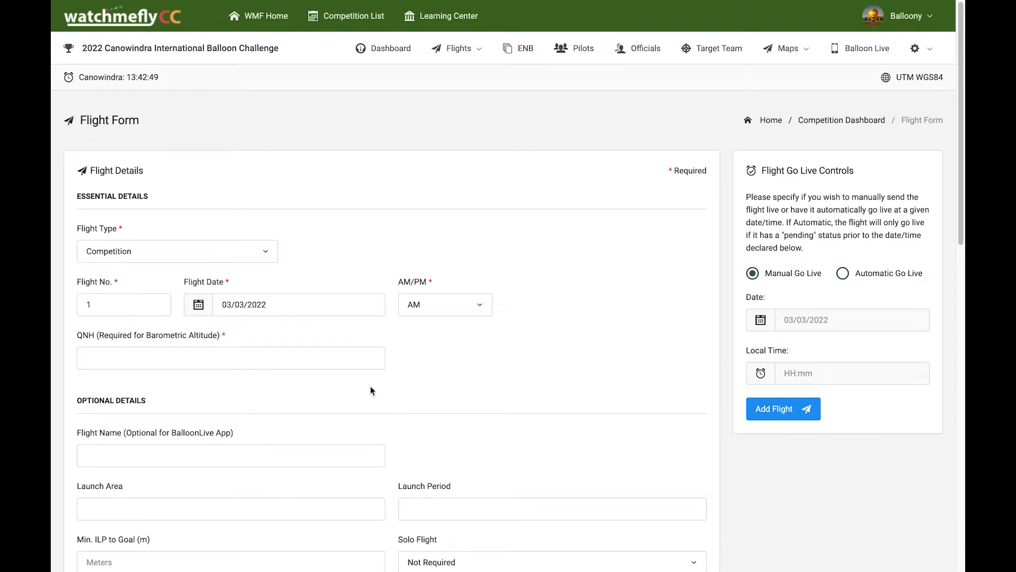
left_click(485, 310)
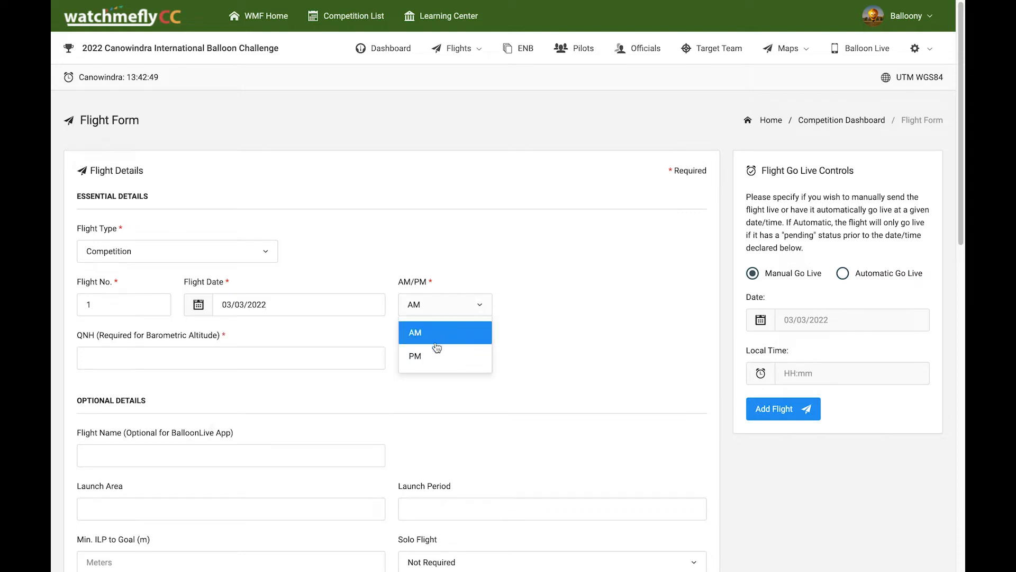
left_click(423, 356)
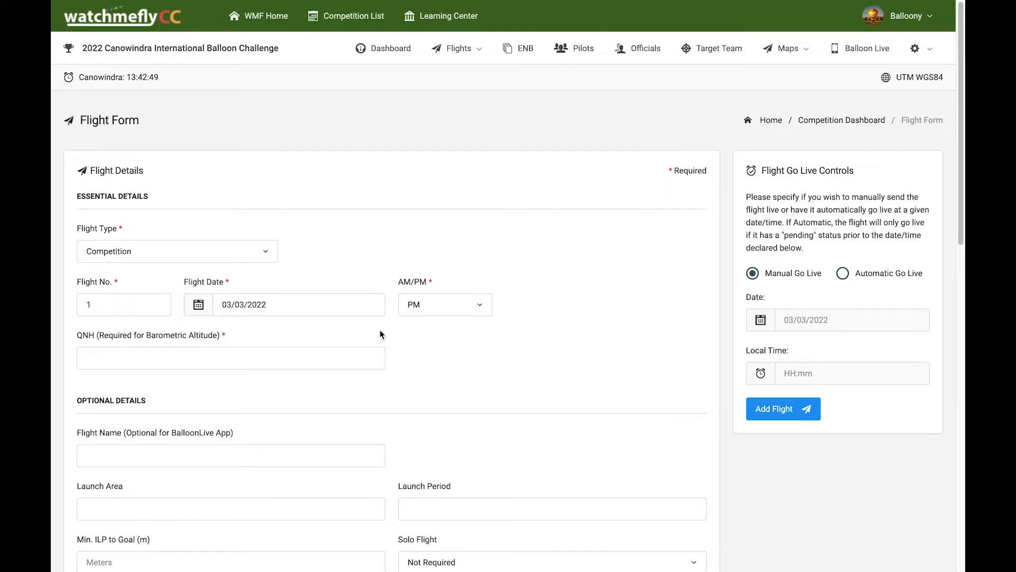
left_click(151, 364)
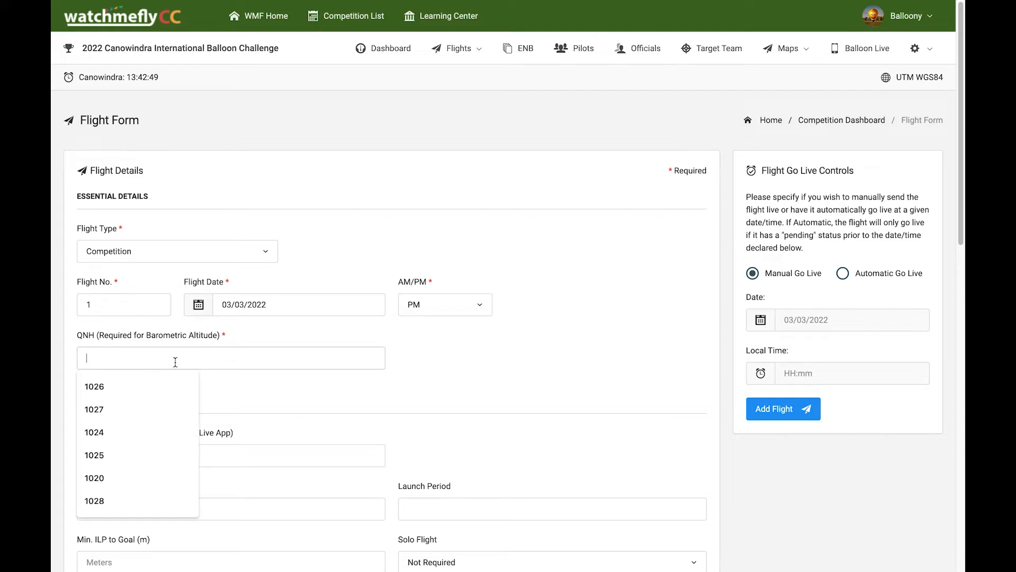
type("1022")
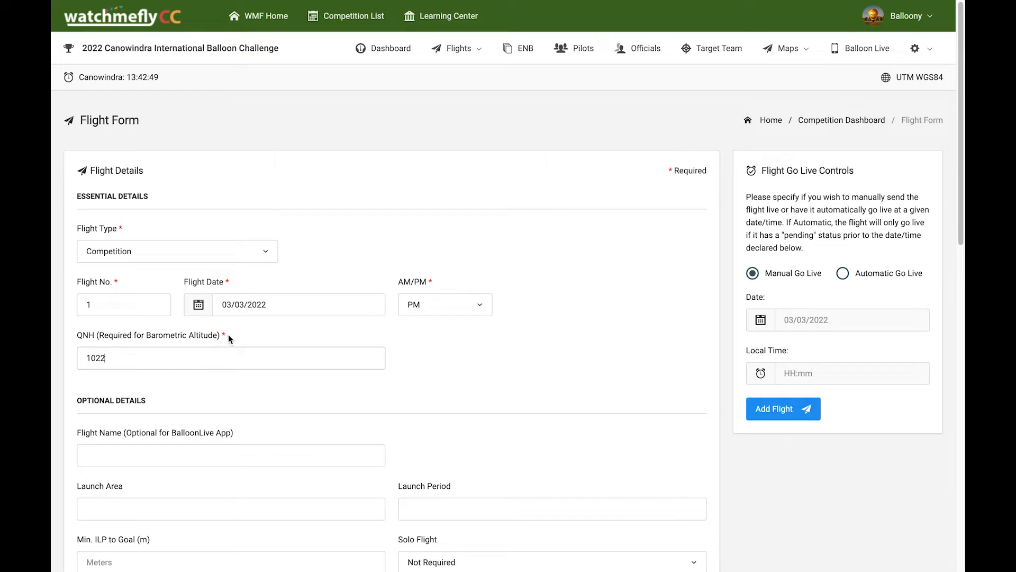
Set the launch area in the optional details to the previously used entry Pilot's Choice
scroll(405, 501, "down", 1)
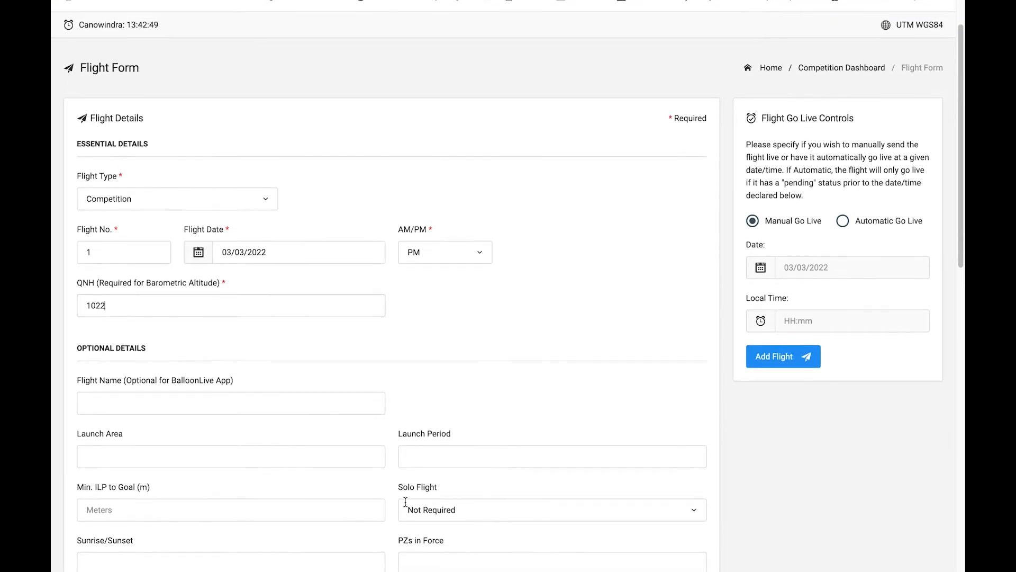
scroll(405, 501, "down", 4)
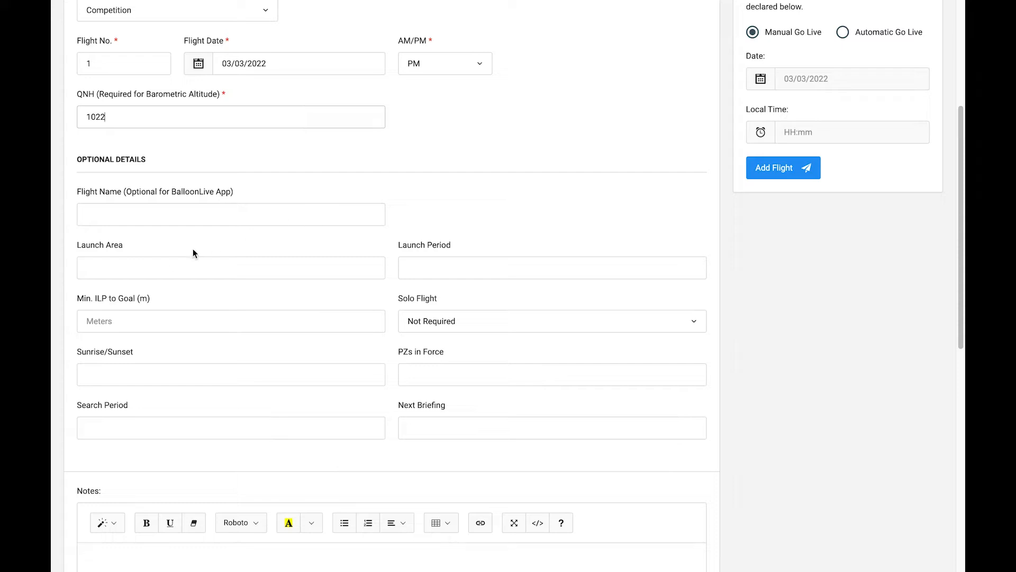
left_click(133, 273)
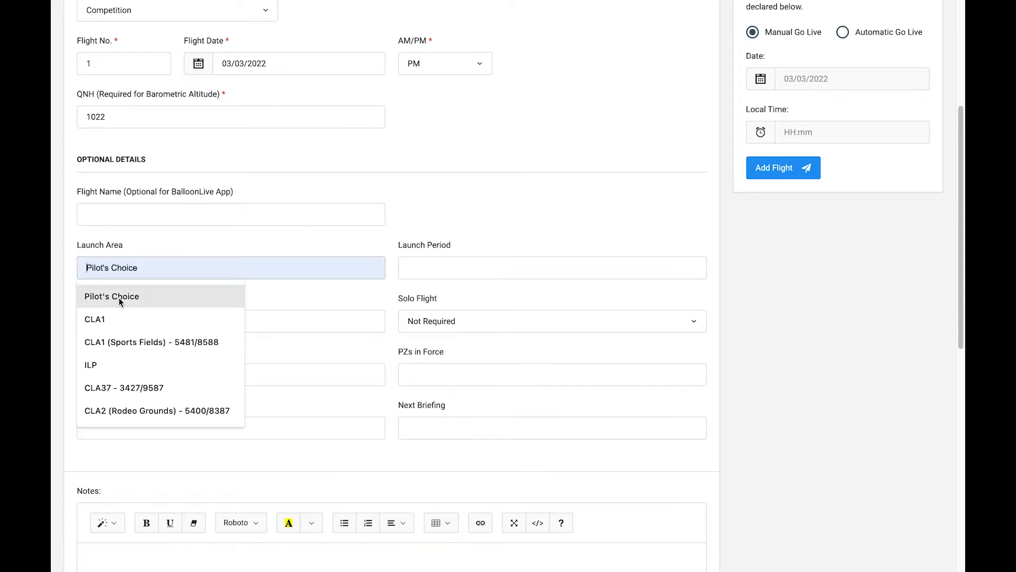
left_click(135, 299)
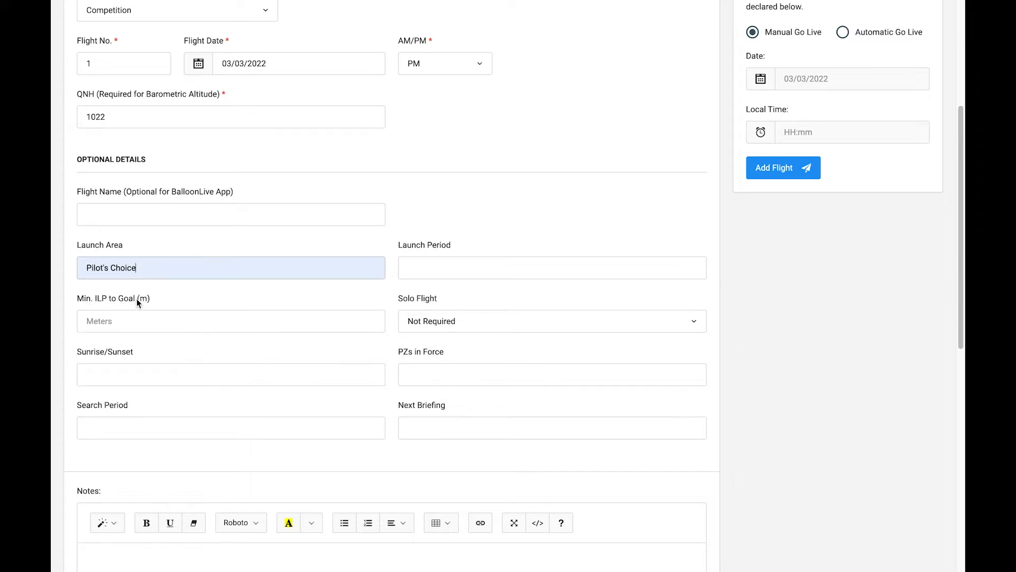
Enter 1530-1630 as the launch period in the optional details
left_click(431, 271)
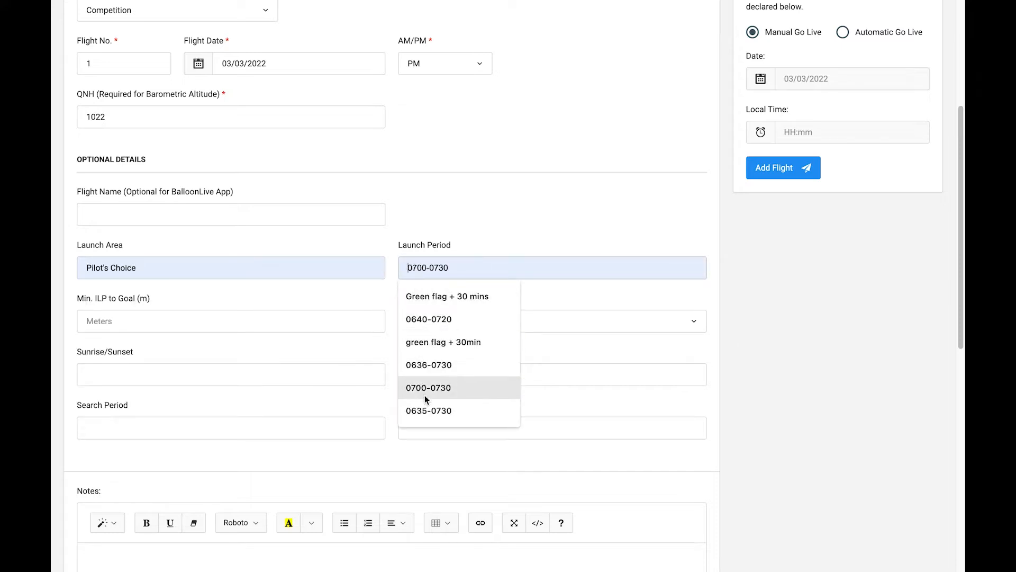
type("1")
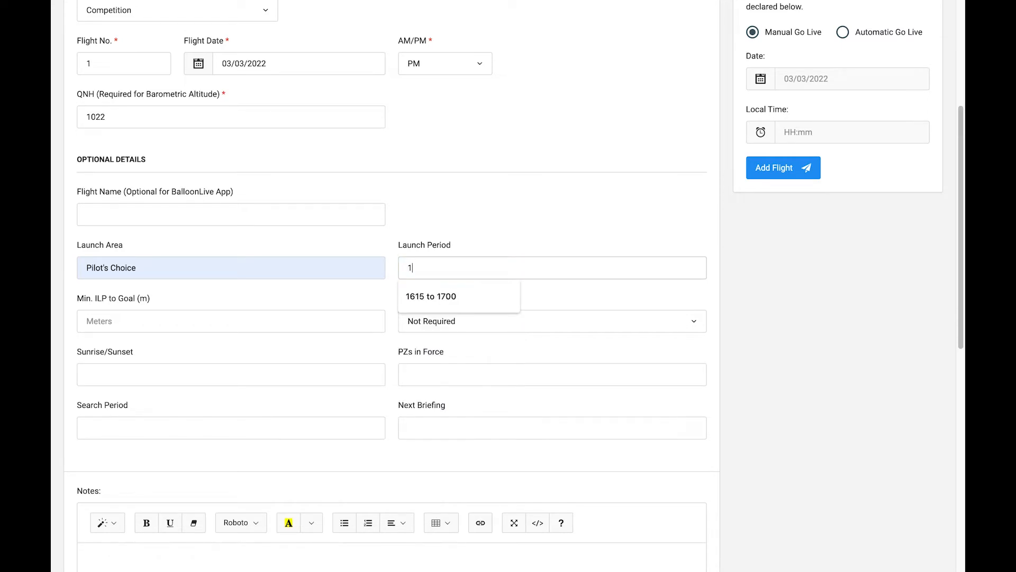
type("530-")
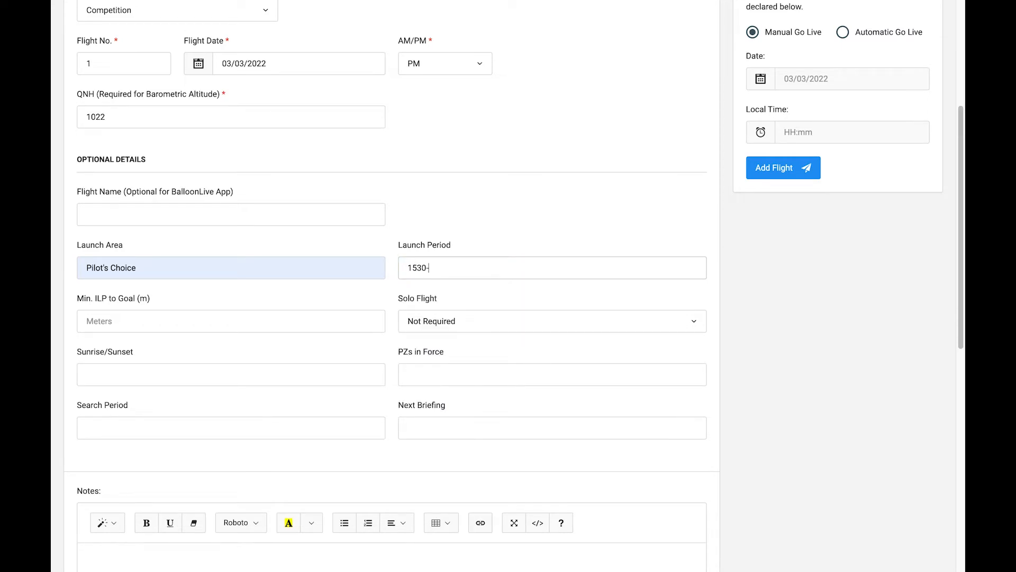
type("1630")
left_click_drag(494, 275, 398, 272)
Complete the optional details with a minimum ILP to goal of 1000 m, sunrise/sunset 0636/1730 and All PZs in force
left_click(91, 321)
type("1000")
left_click(106, 377)
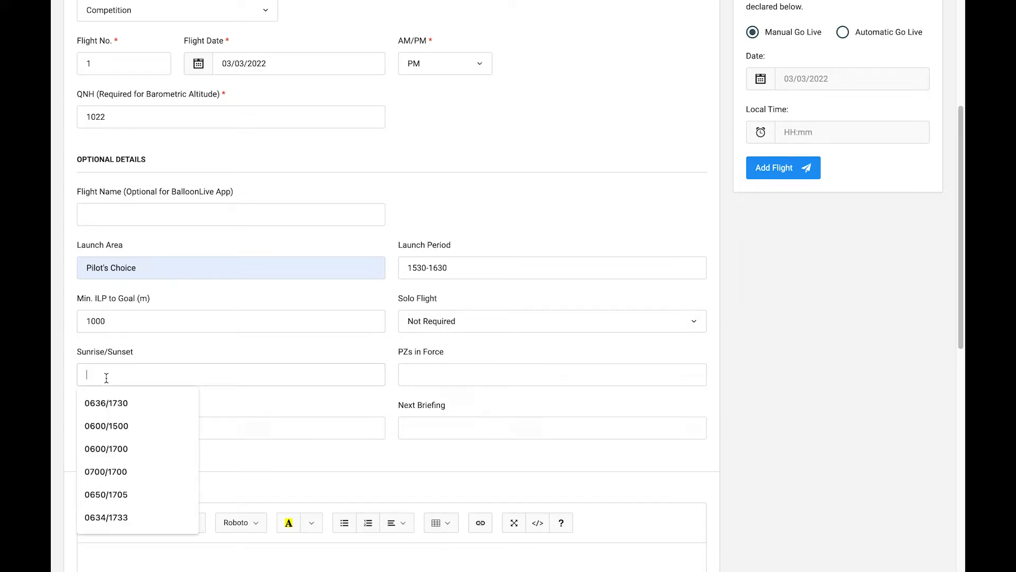
left_click(115, 404)
left_click(439, 378)
left_click(431, 398)
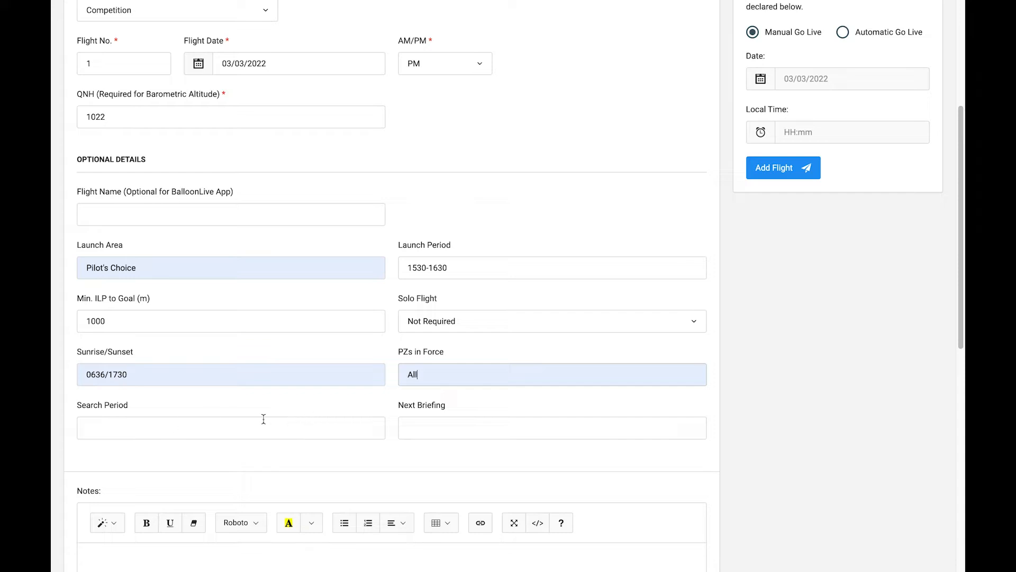
Set the next briefing to 22/7/2019 05:00, reusing the suggested date entry and changing its hour
scroll(288, 421, "down", 3)
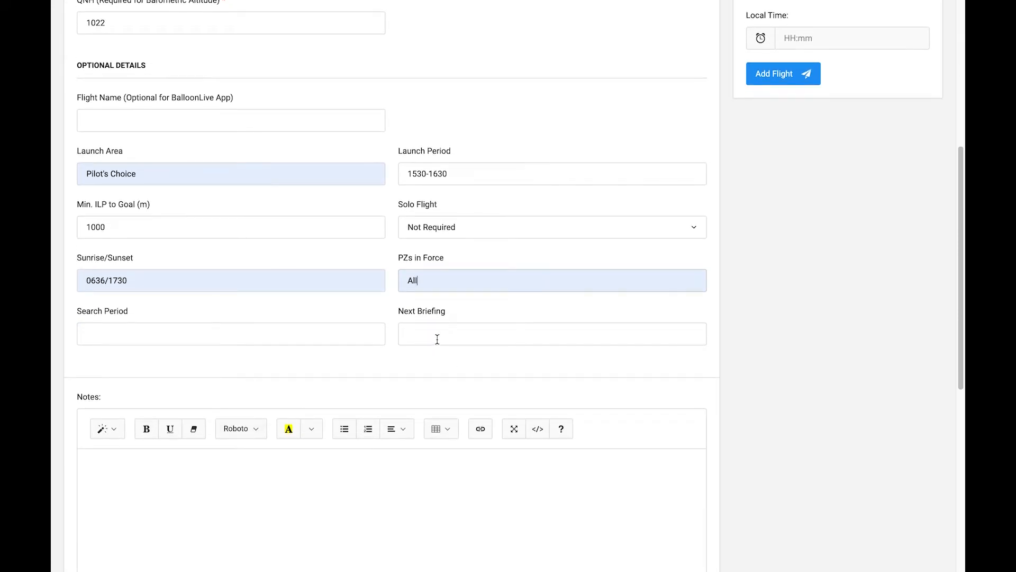
left_click(437, 339)
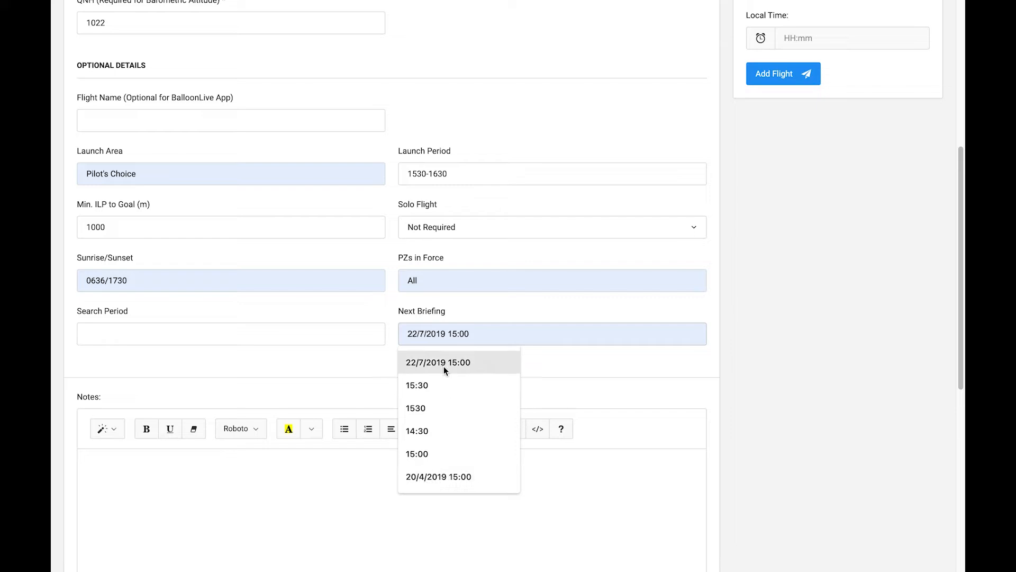
left_click(447, 362)
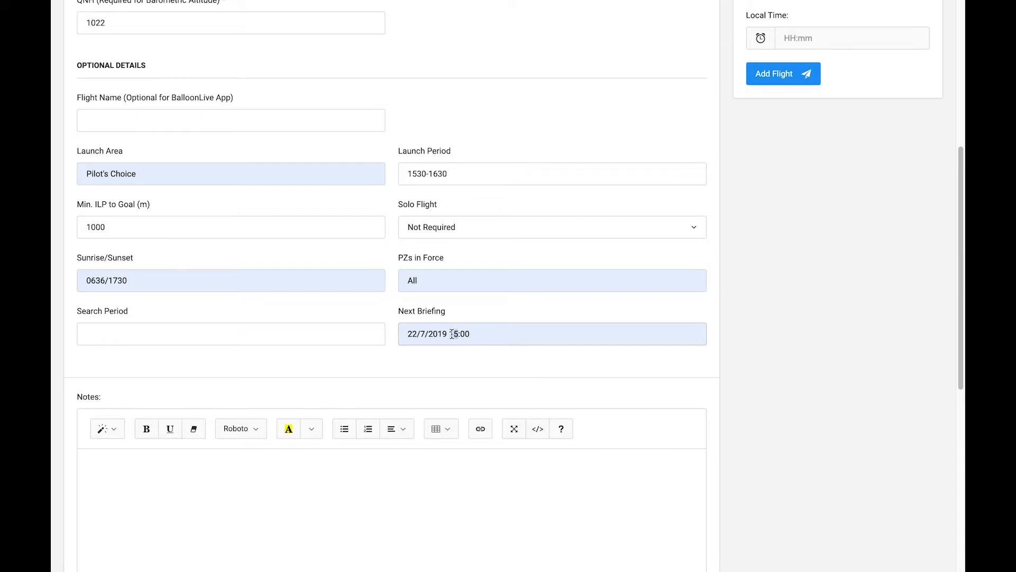
type("0")
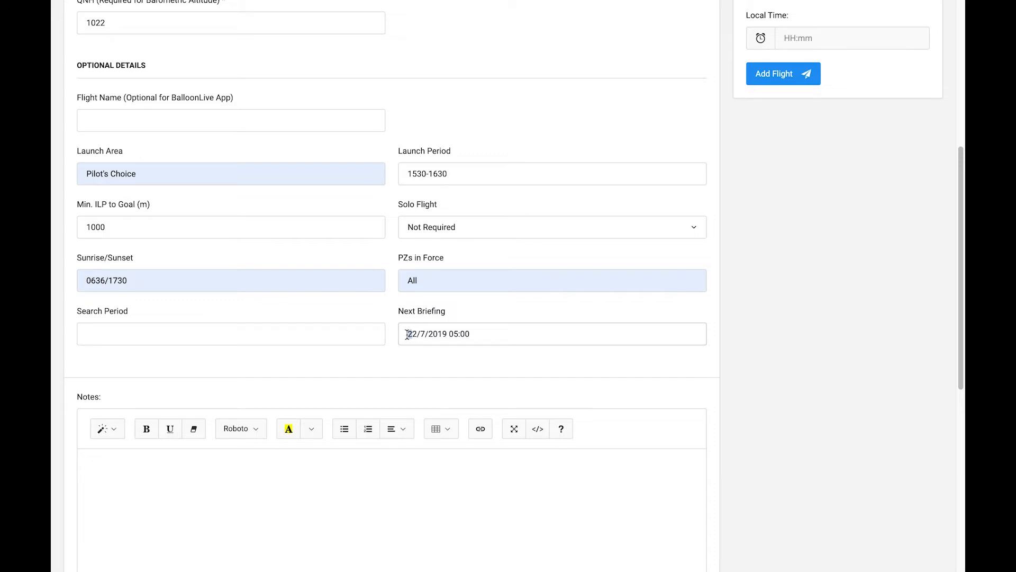
Write "New PZ20 horses 4440/3322" in the flight notes
scroll(297, 362, "down", 6)
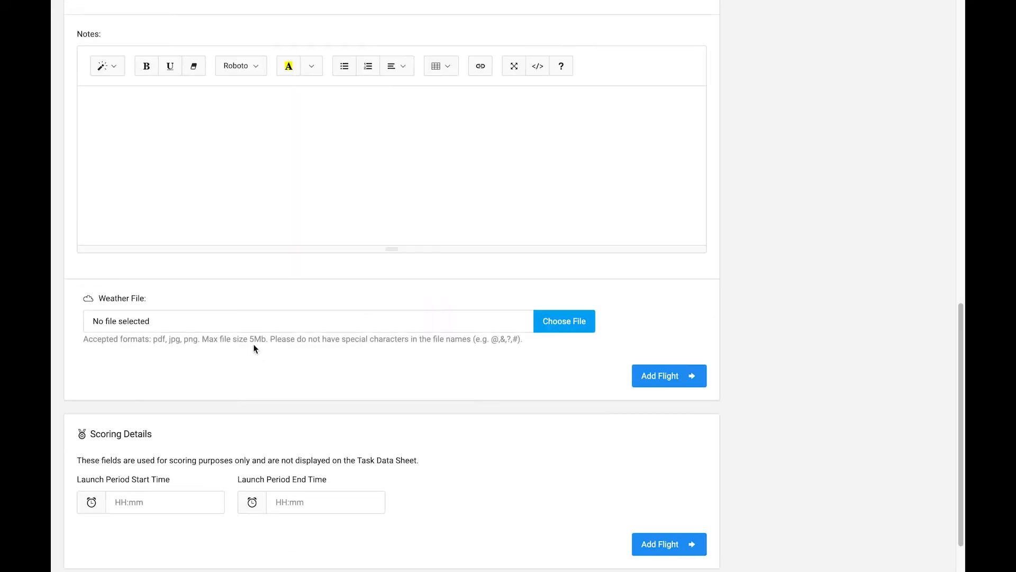
left_click(329, 235)
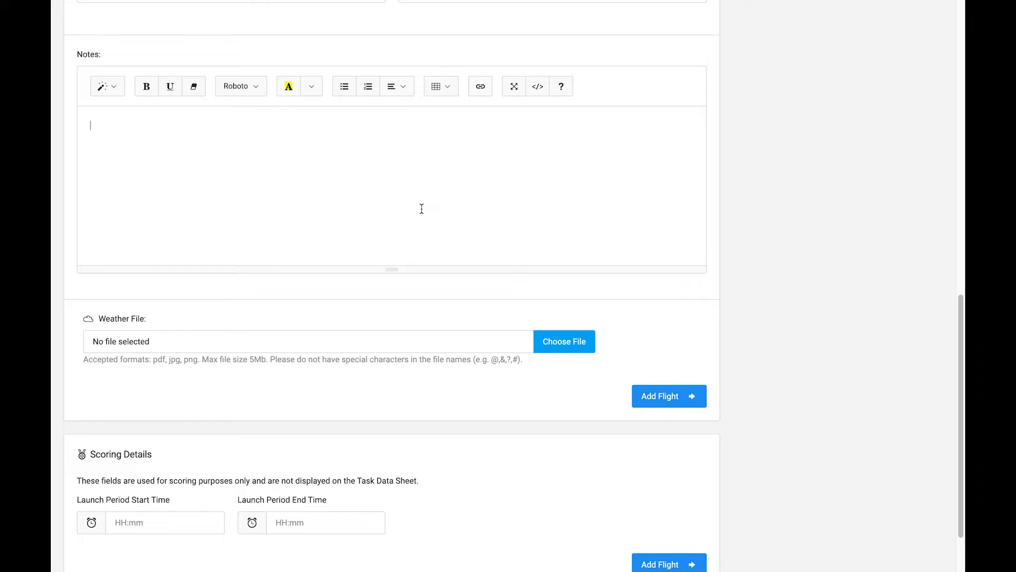
type("New PZ20 horses 44403/3322")
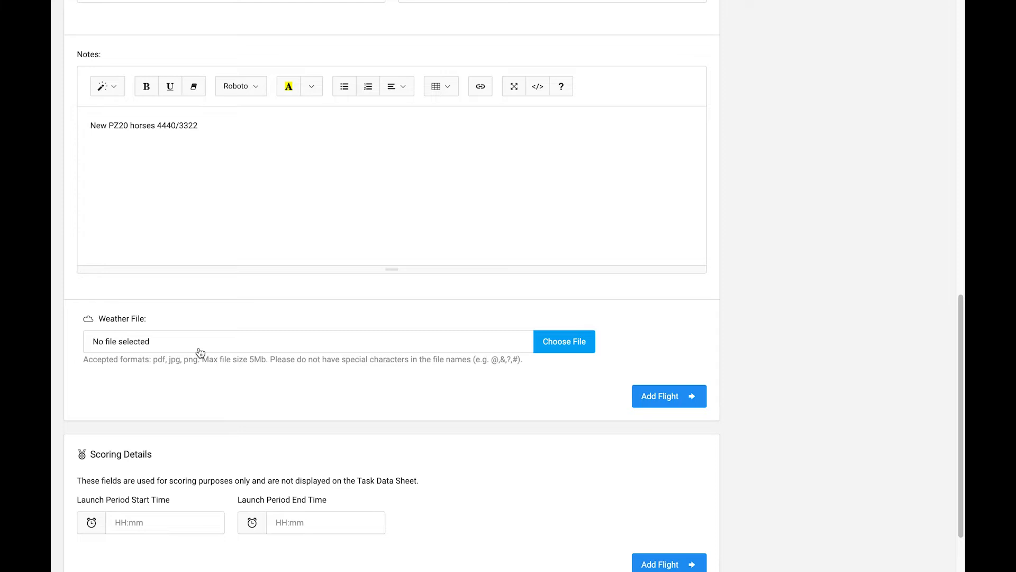
Attach canowindra_cover.jpg as the flight's weather file
left_click(262, 344)
double_click(406, 240)
scroll(226, 368, "down", 2)
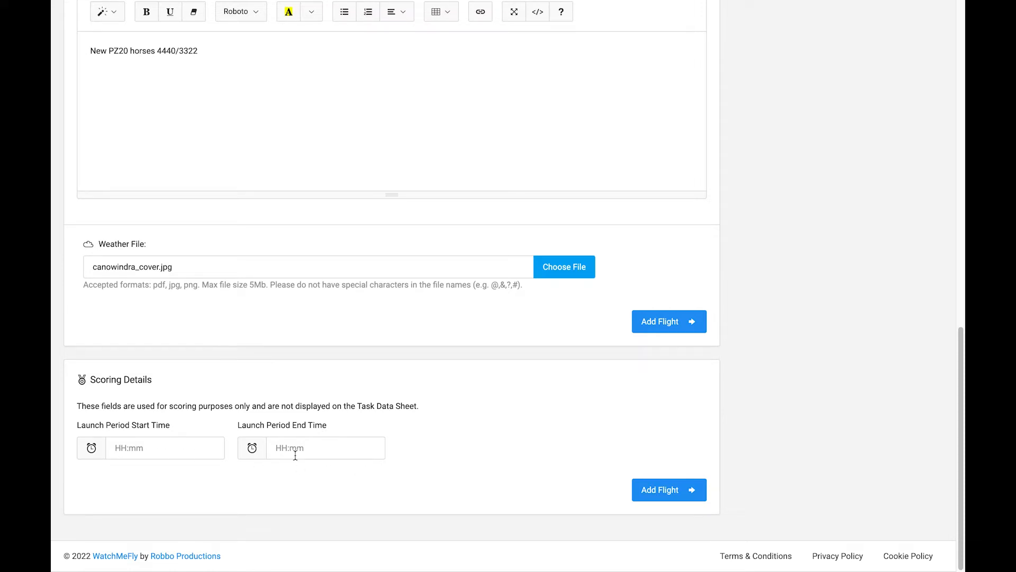
Replace the launch period in the optional details with the suggested entry "Green flag + 30 mins"
scroll(295, 453, "up", 15)
left_click_drag(398, 483, 484, 484)
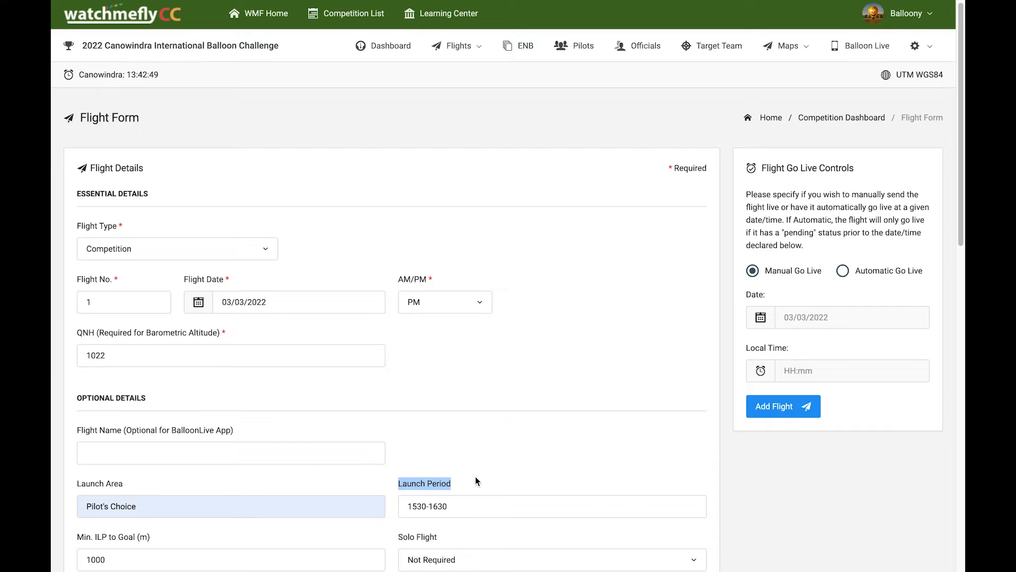
left_click_drag(474, 505, 376, 501)
type("Green")
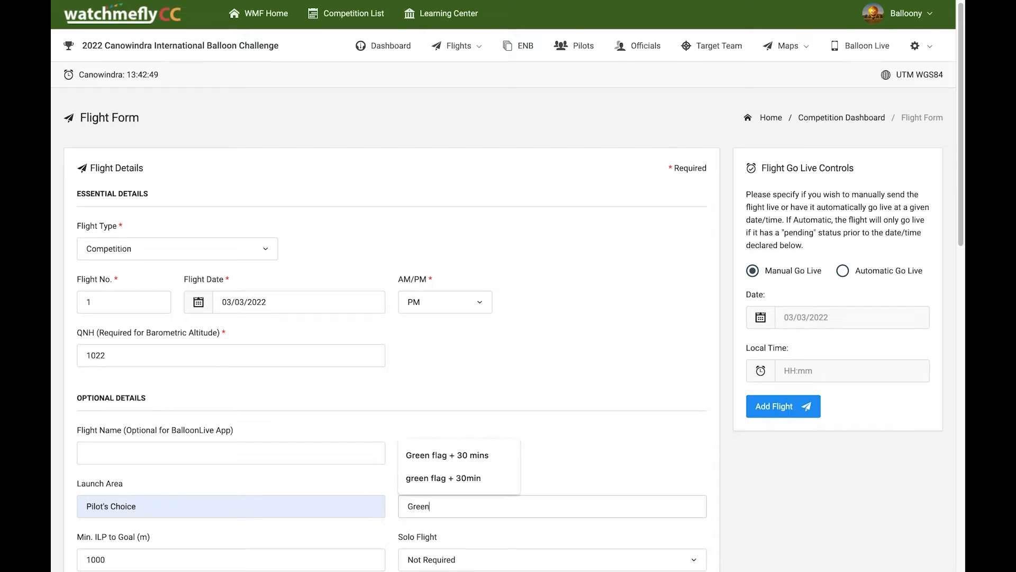
left_click(449, 462)
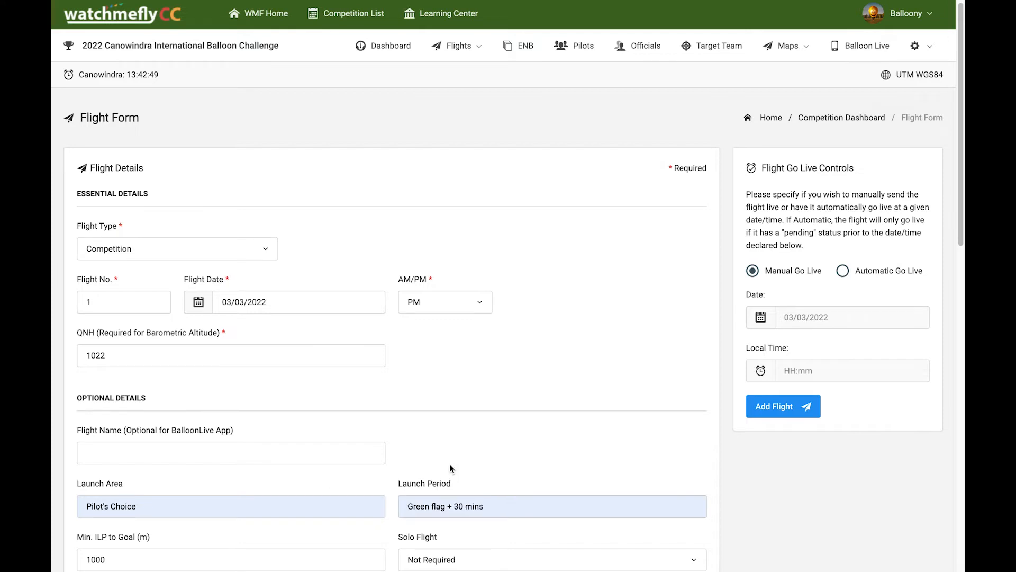
Set the launch period in the scoring details to start at 15:25 and end at 15:55
scroll(450, 463, "down", 1)
scroll(450, 462, "down", 12)
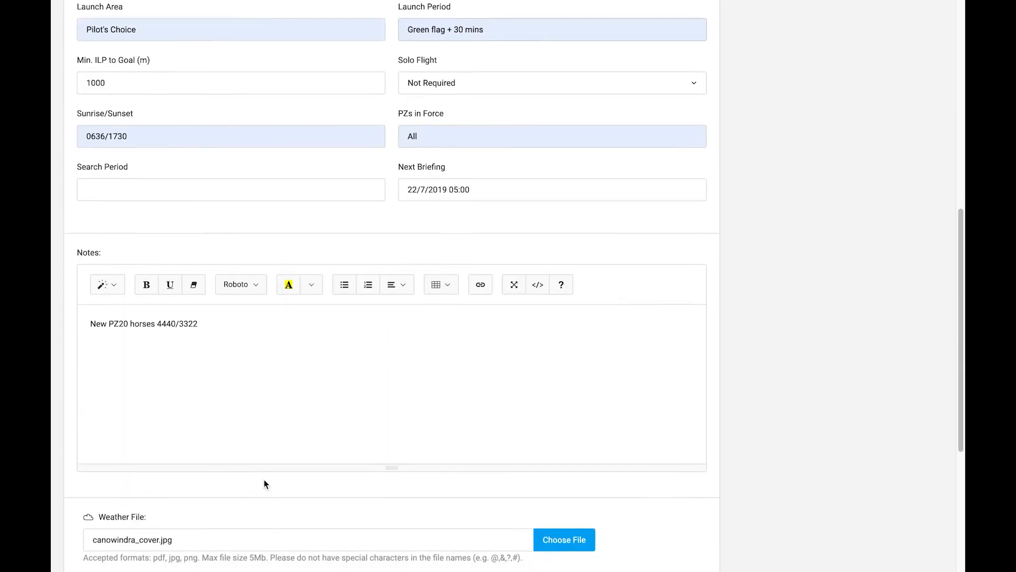
scroll(143, 490, "down", 1)
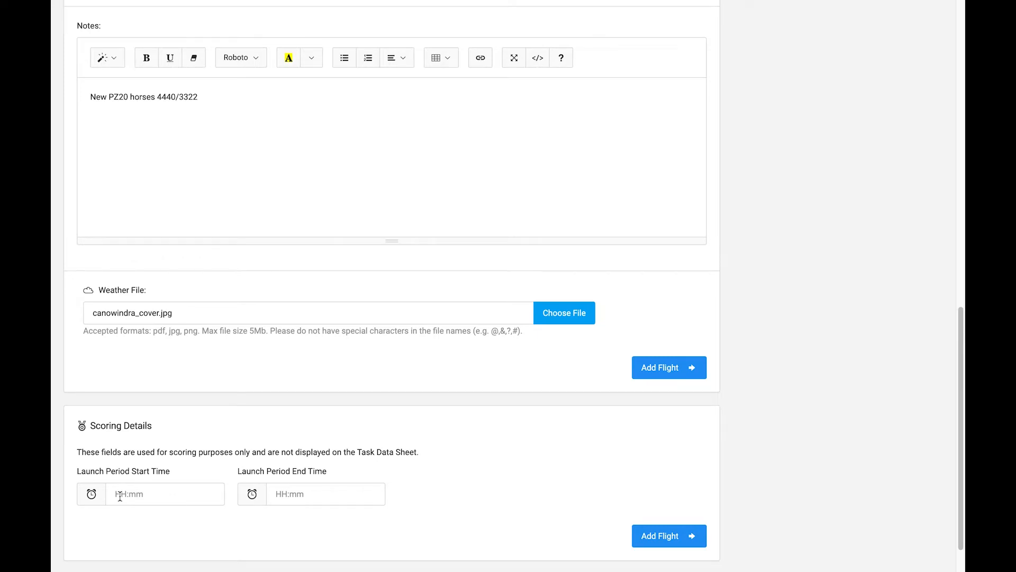
left_click(119, 496)
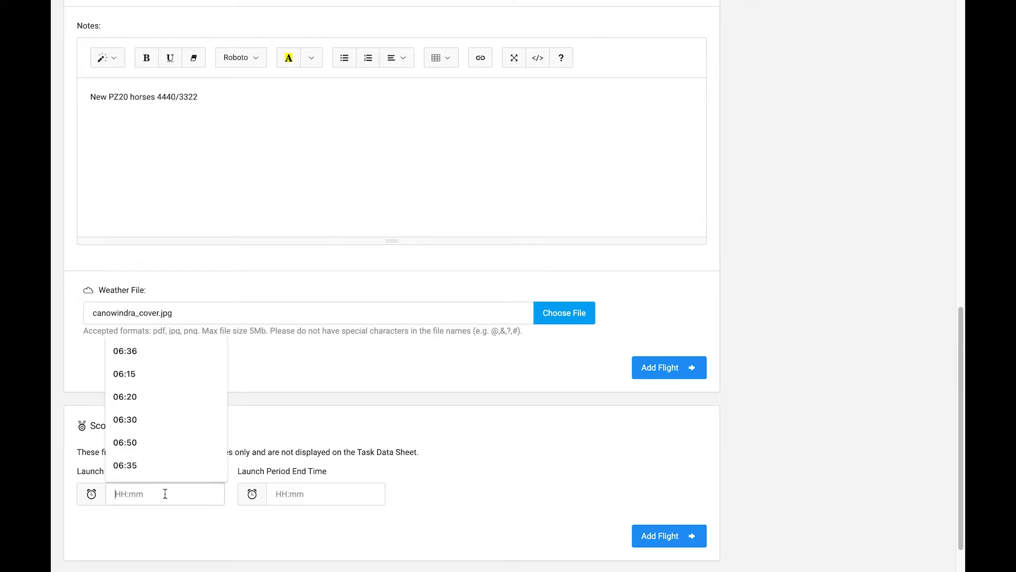
type("15:25")
left_click(294, 495)
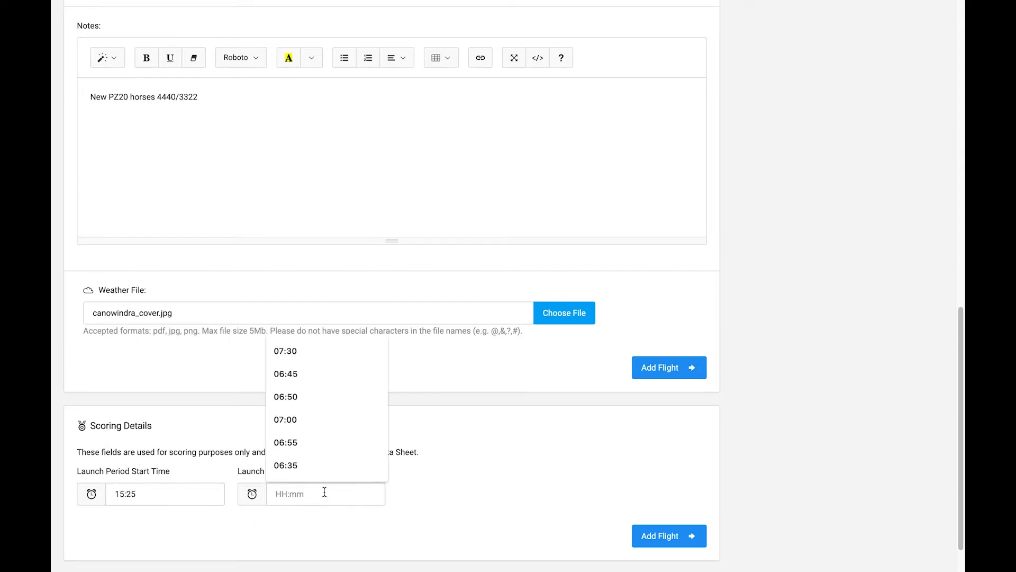
type("15:55")
left_click(489, 479)
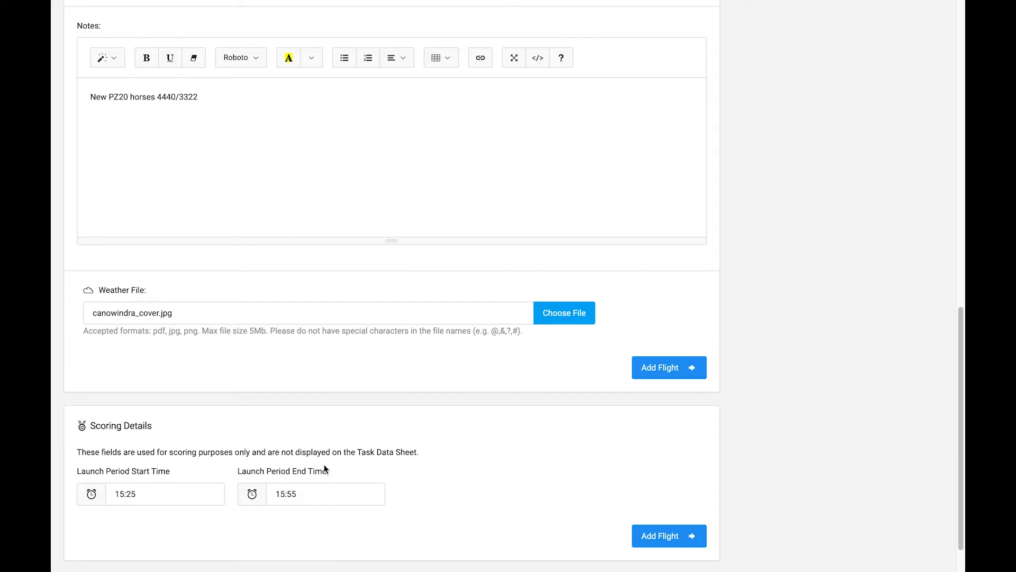
Replace the launch period in the optional details with 15:30-16:30
scroll(354, 462, "up", 10)
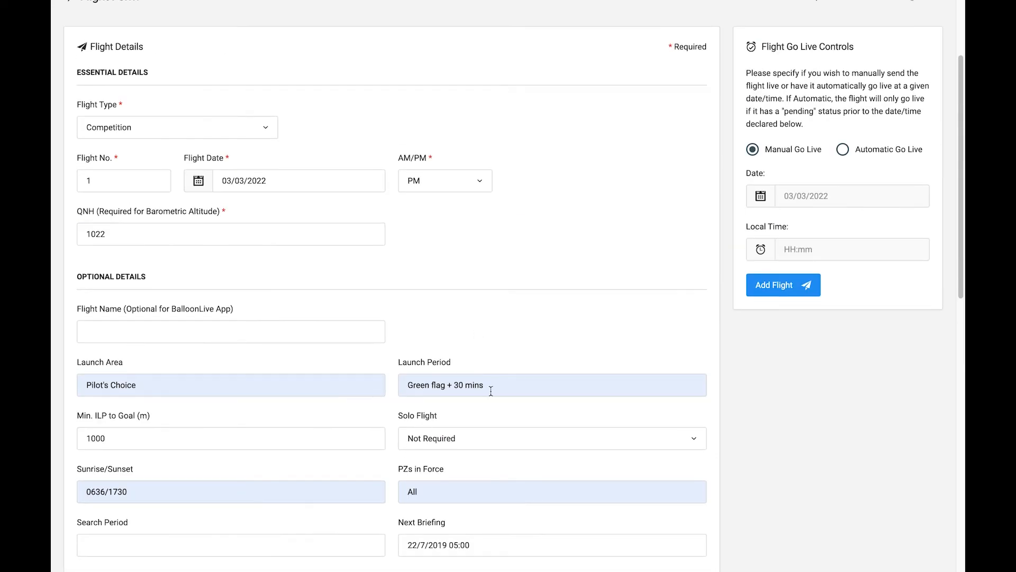
left_click_drag(491, 391, 383, 383)
type("1")
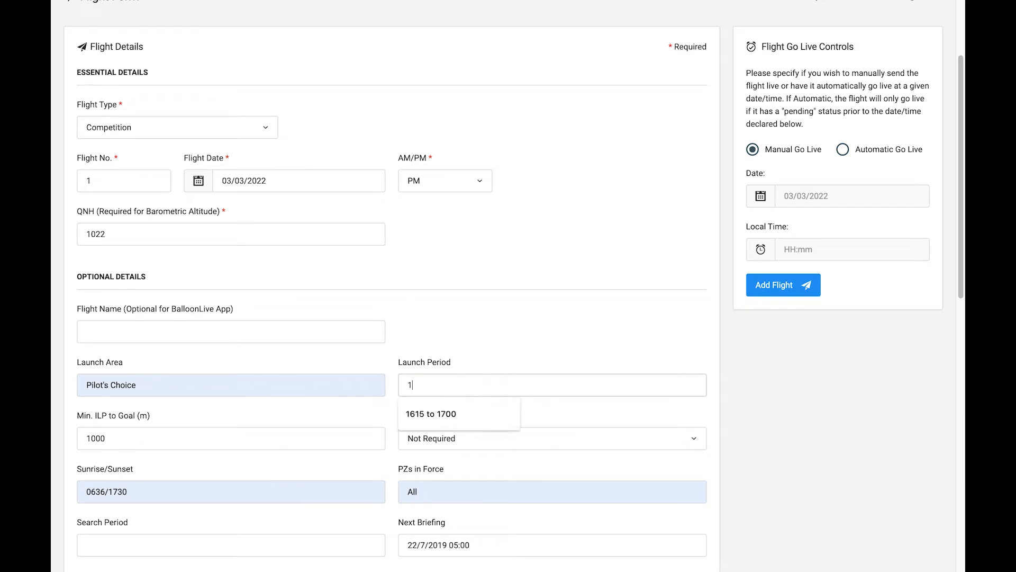
type("5:30")
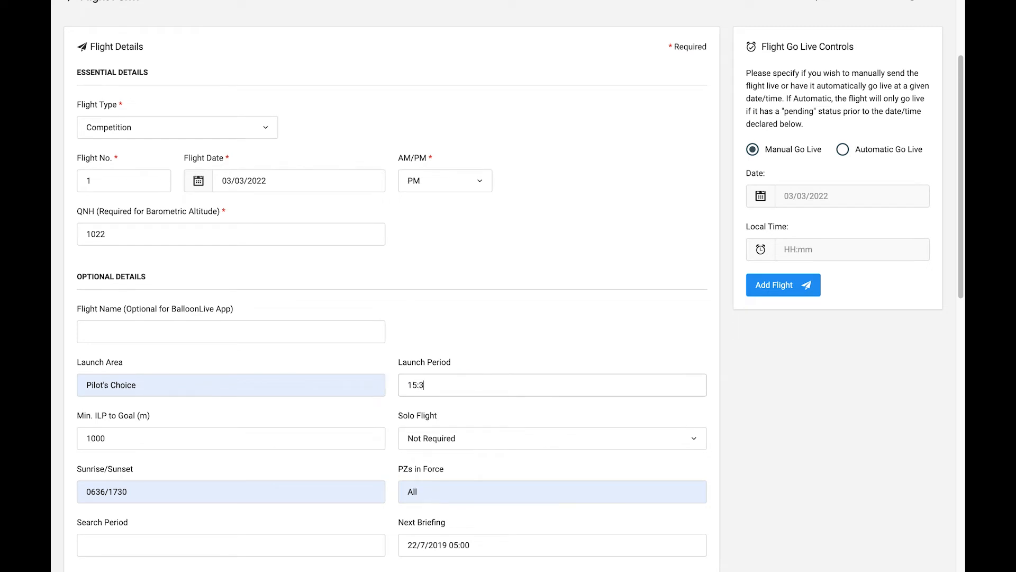
type("-16:00")
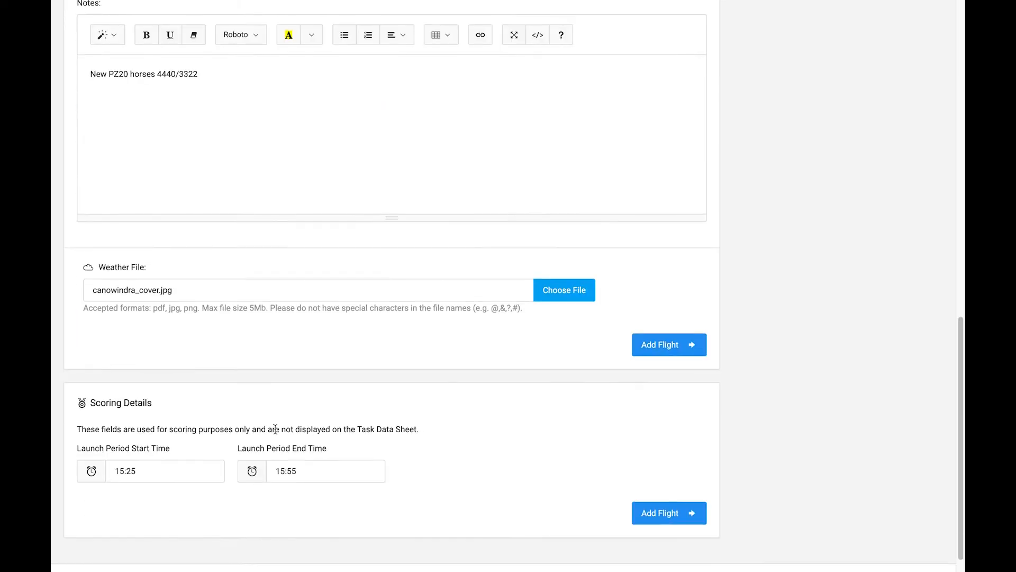
Change the scoring launch period start to 15:30 and its end to match the flight's launch period, and add the flight
scroll(131, 456, "down", 1)
double_click(131, 450)
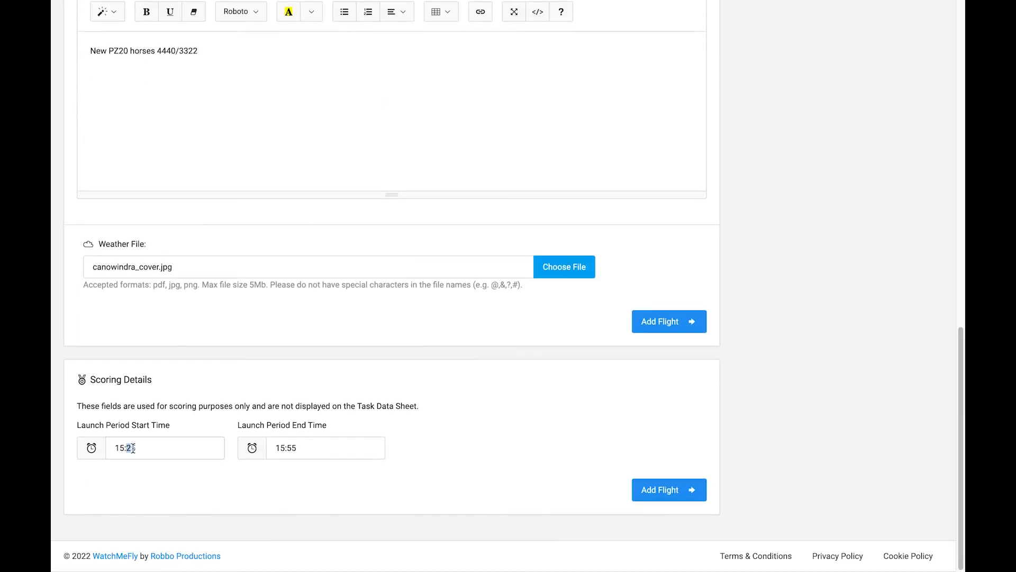
type("30")
left_click_drag(281, 448, 330, 448)
type("4:30")
left_click(662, 495)
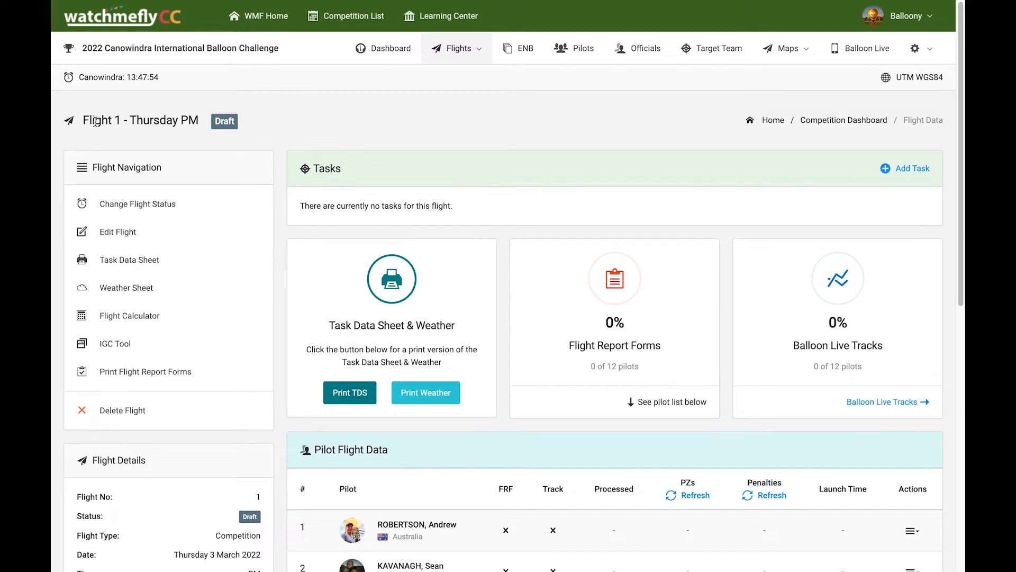
Review the new flight's title, flight details, notes and weather file on its data page
left_click_drag(84, 119, 197, 117)
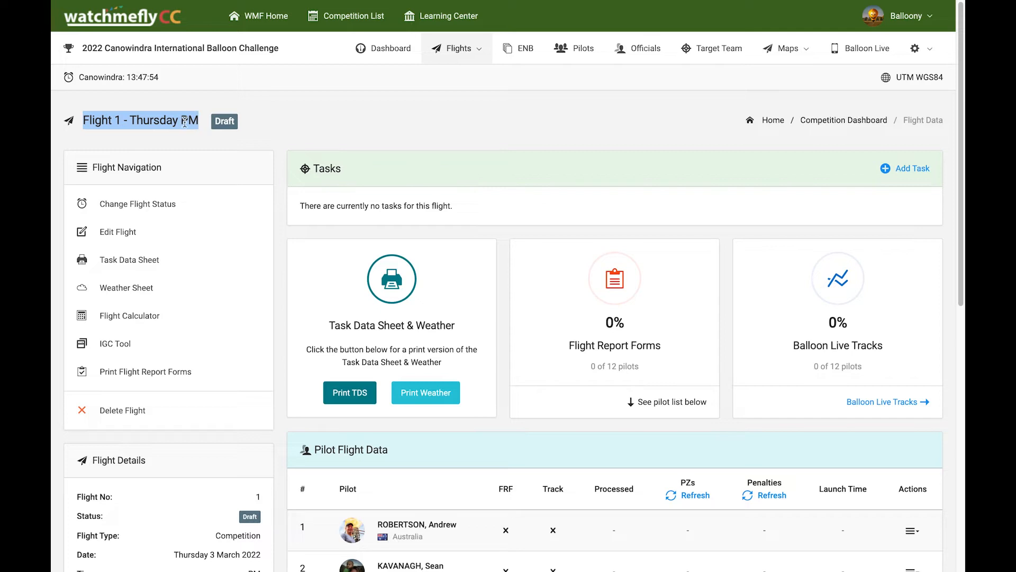
scroll(191, 253, "down", 1)
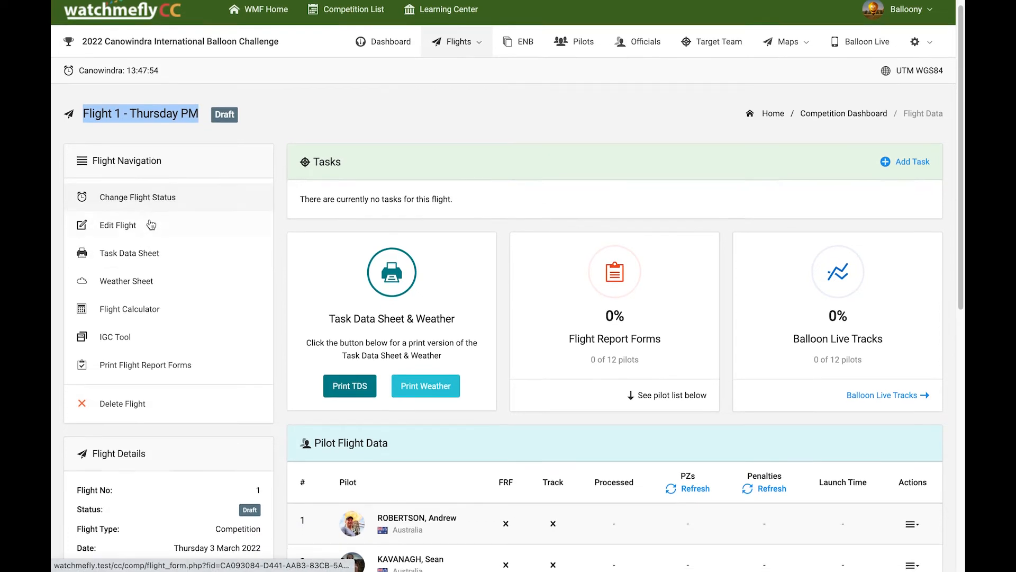
scroll(151, 225, "down", 6)
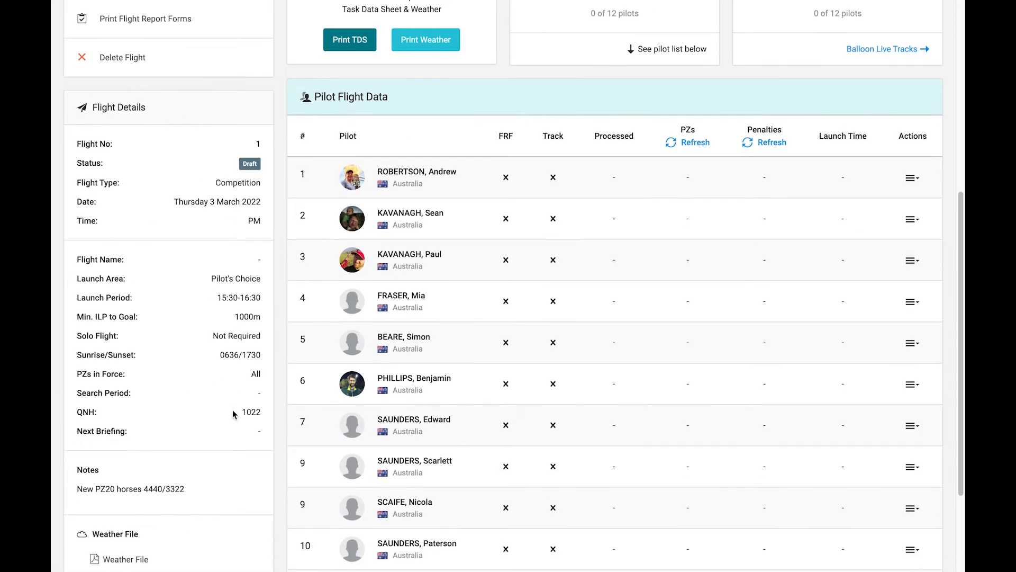
scroll(208, 507, "down", 2)
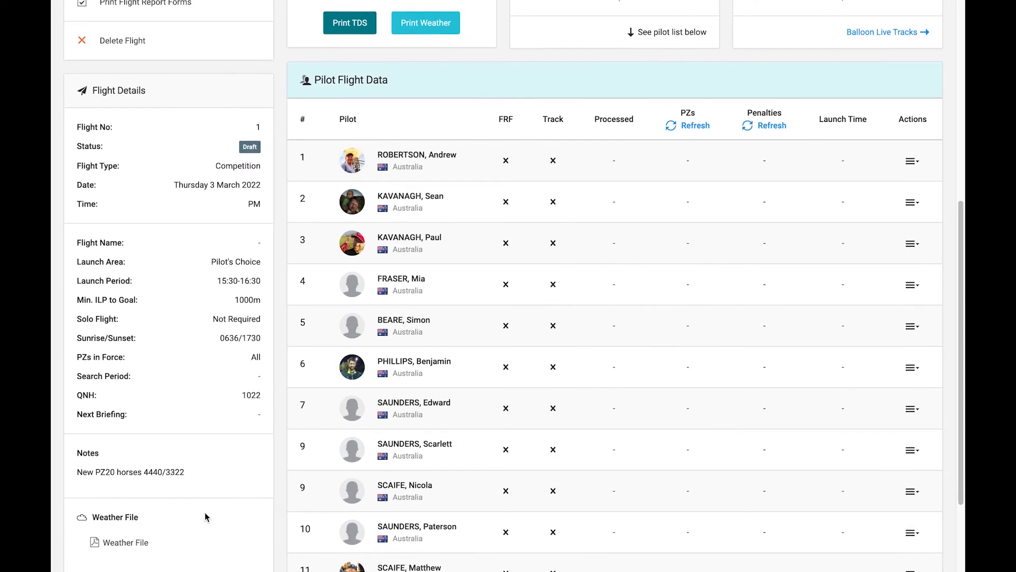
scroll(204, 514, "up", 8)
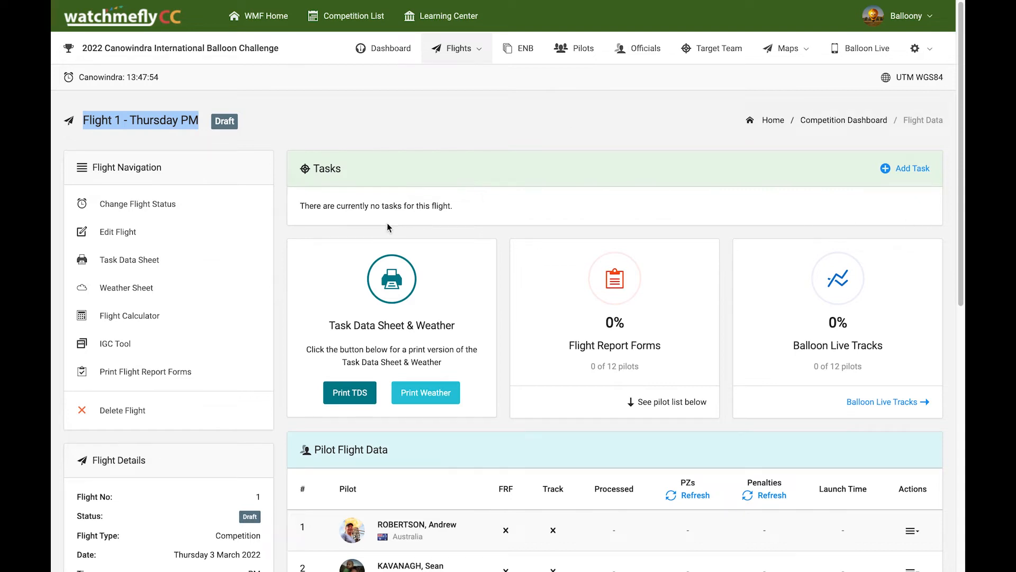
Examine the flight's task data sheet and weather print options, the pilot flight data list and the flight status
scroll(402, 233, "down", 2)
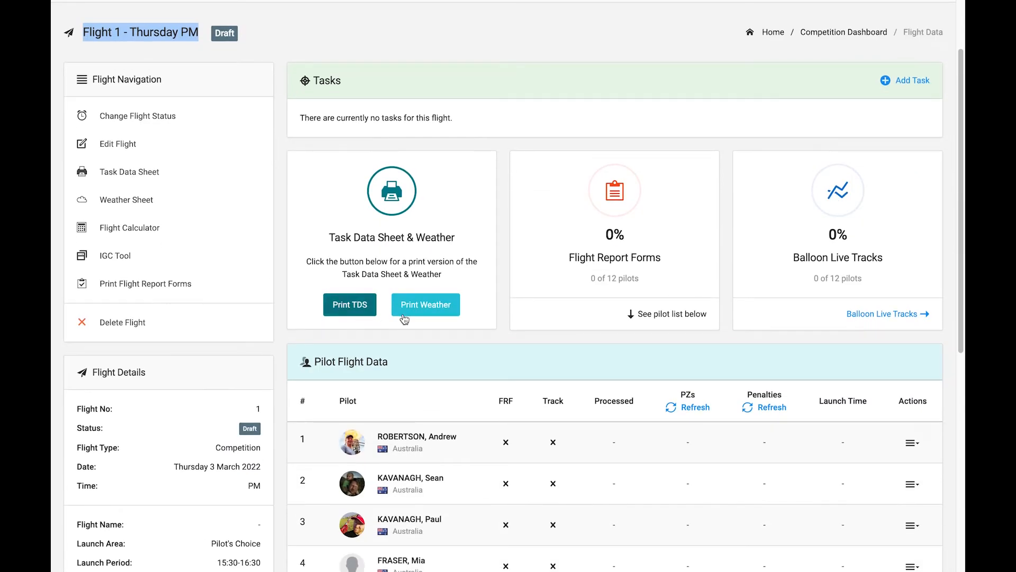
left_click(351, 306)
scroll(378, 289, "down", 1)
scroll(378, 288, "down", 6)
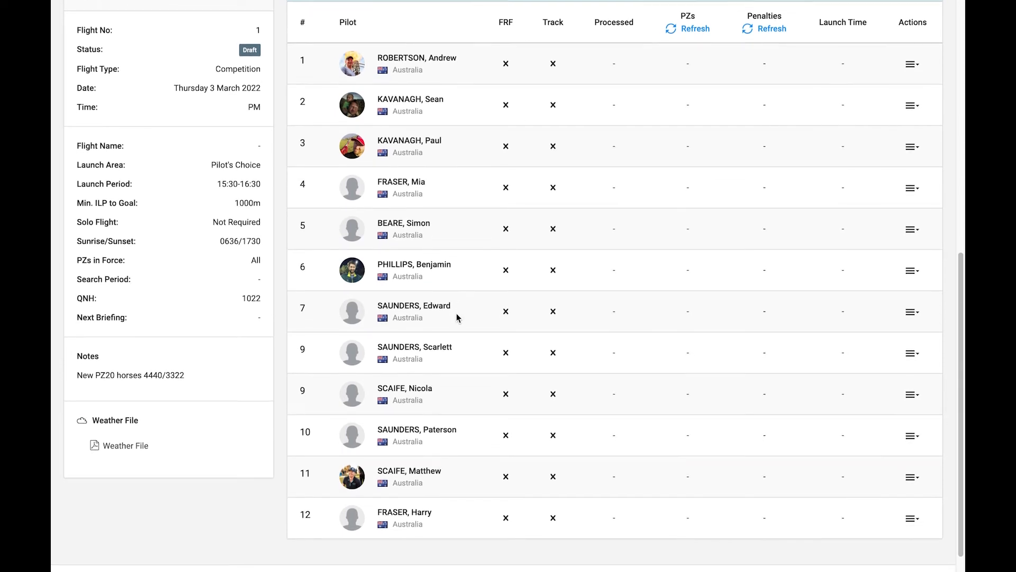
scroll(529, 206, "up", 2)
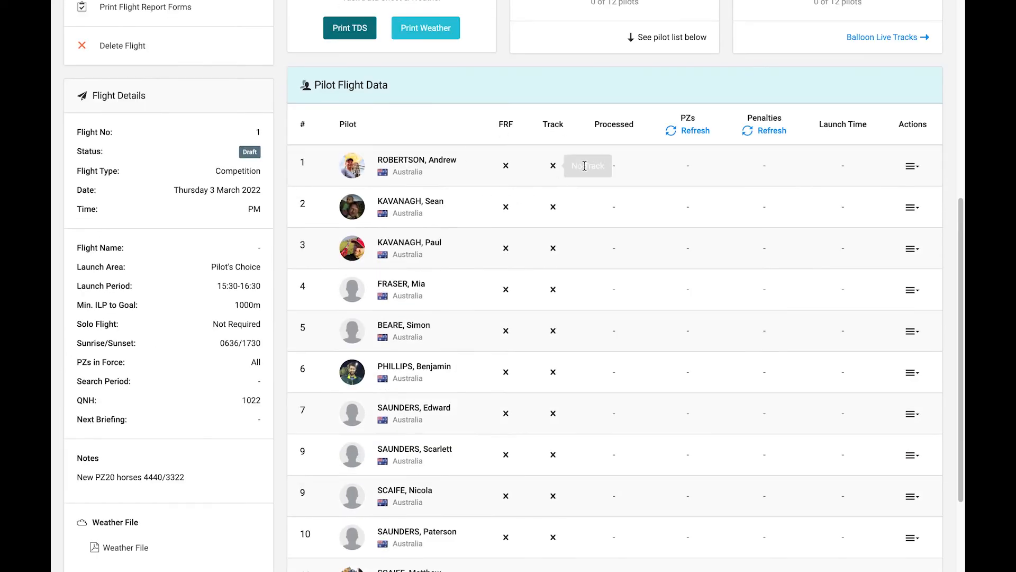
scroll(437, 310, "up", 3)
scroll(436, 318, "up", 3)
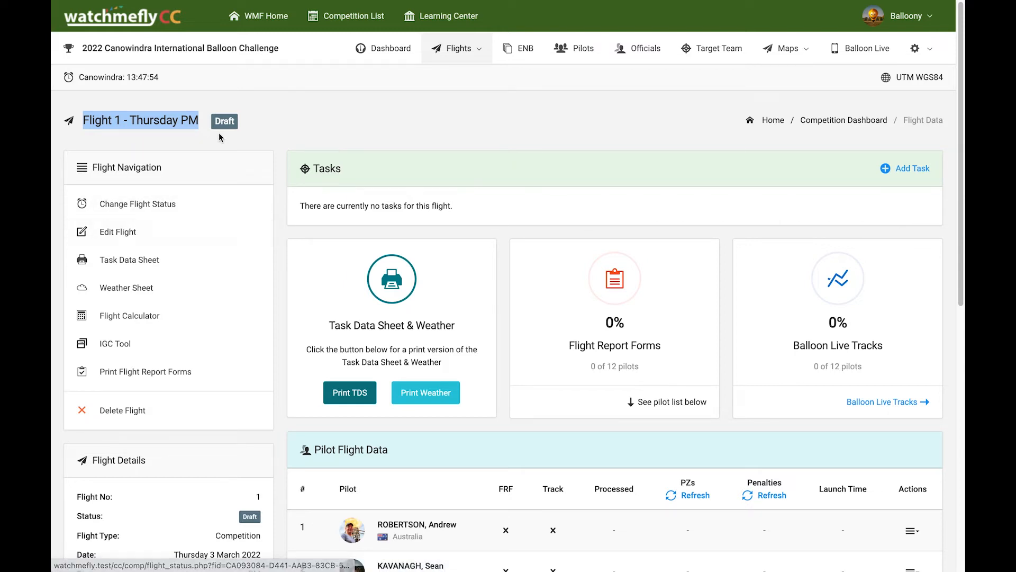
left_click(249, 126)
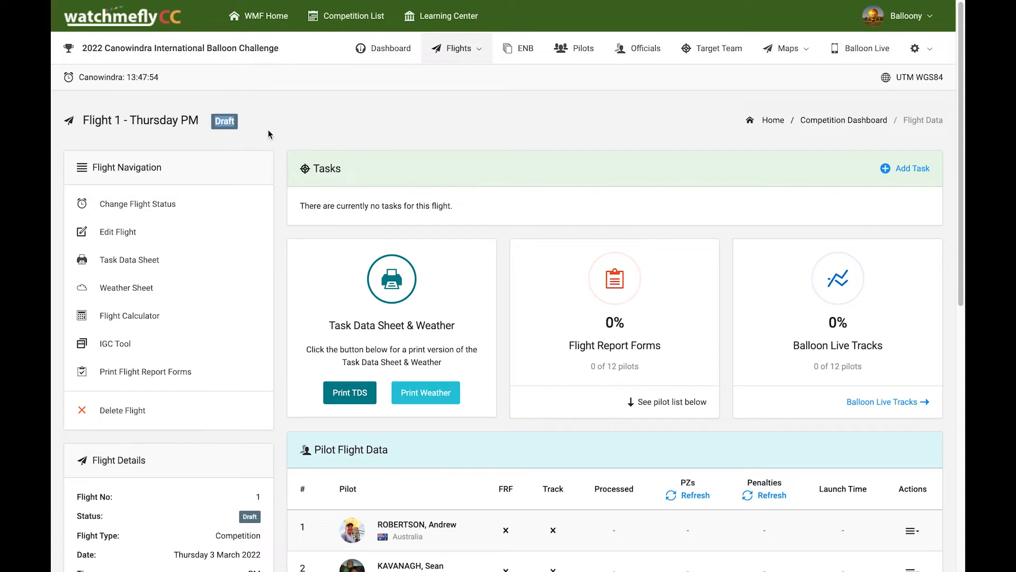
left_click(312, 125)
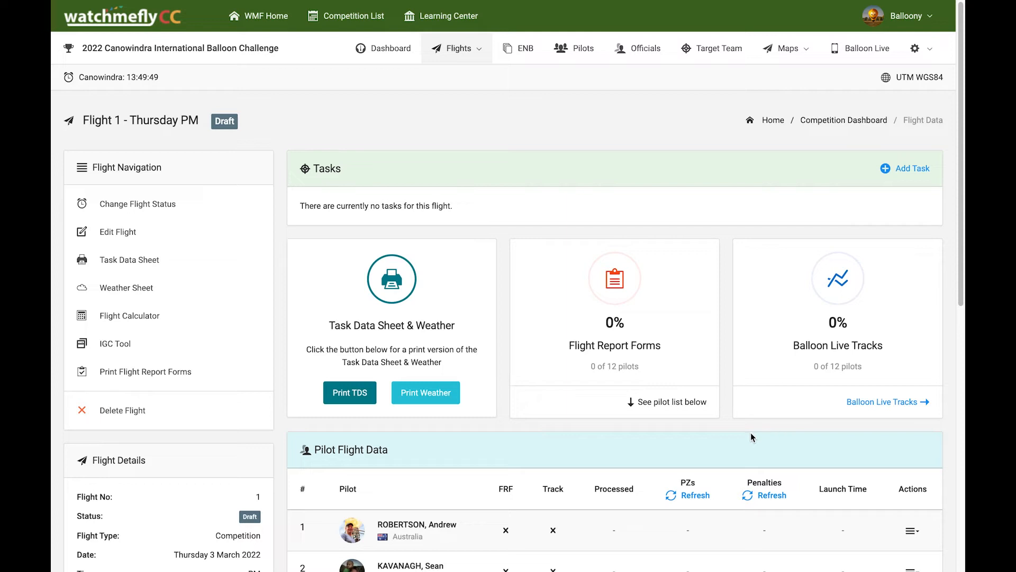
Add a new task of type 15.4 - Fly In to the flight and proceed to its setup form
left_click(910, 170)
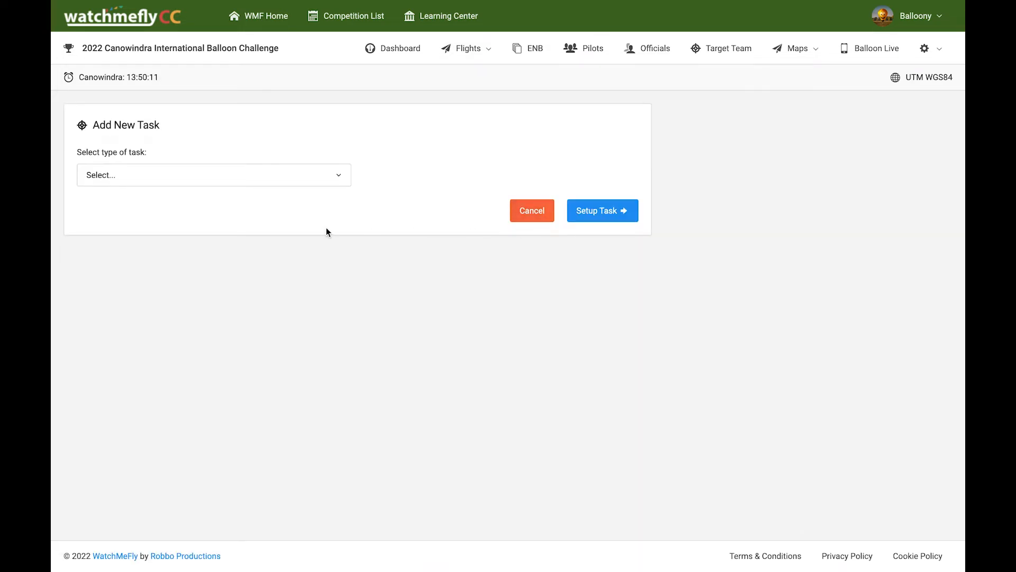
left_click(340, 183)
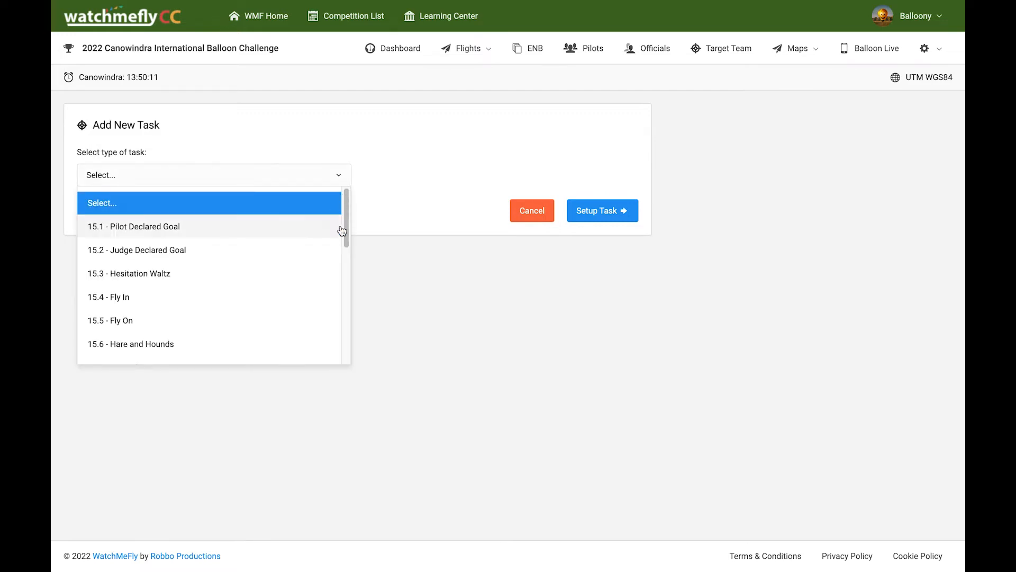
left_click_drag(346, 218, 346, 221)
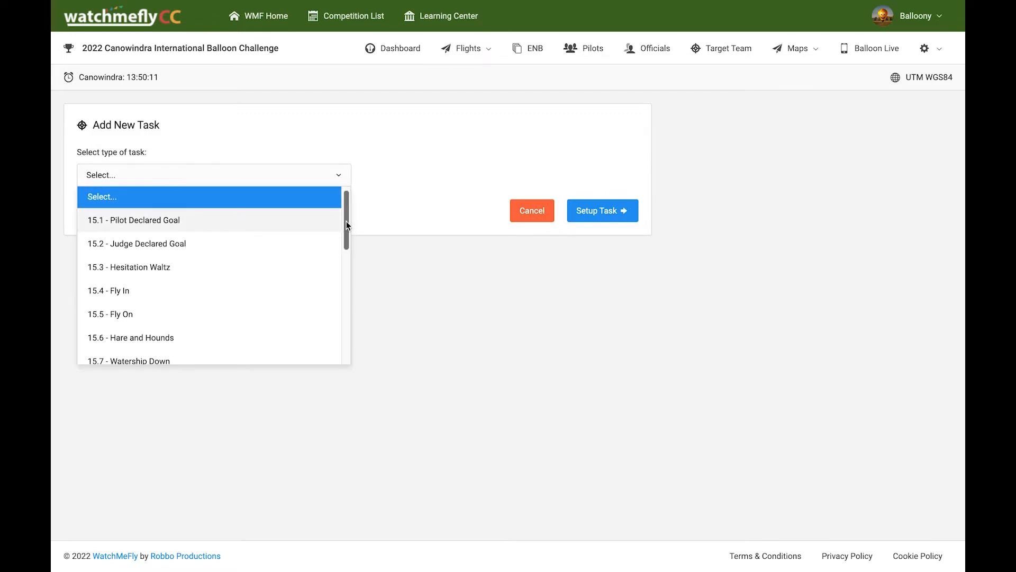
left_click(105, 296)
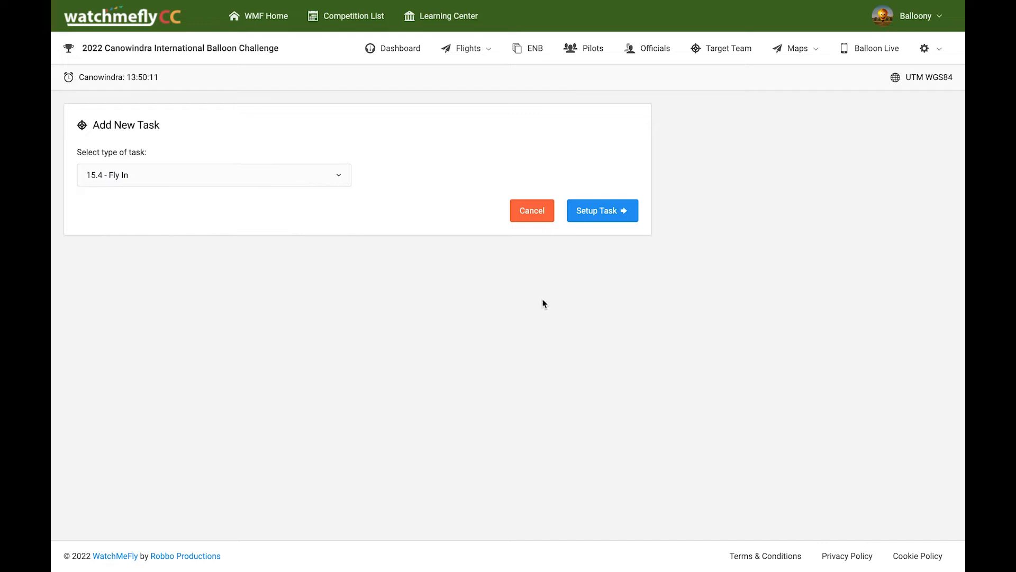
left_click(607, 218)
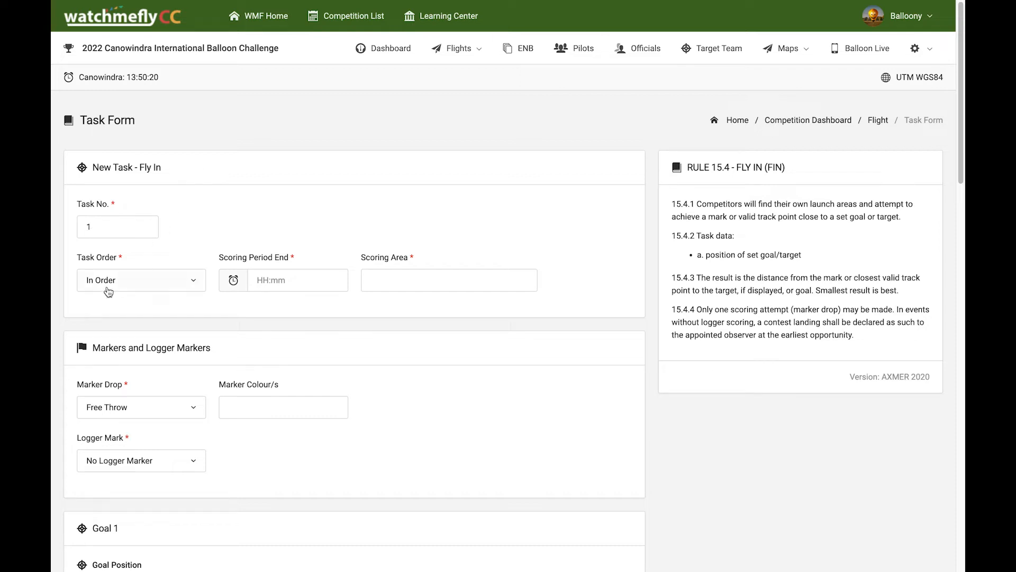
Set the task's scoring period end to 17:50 and its scoring area to "Entire contest area"
left_click(263, 279)
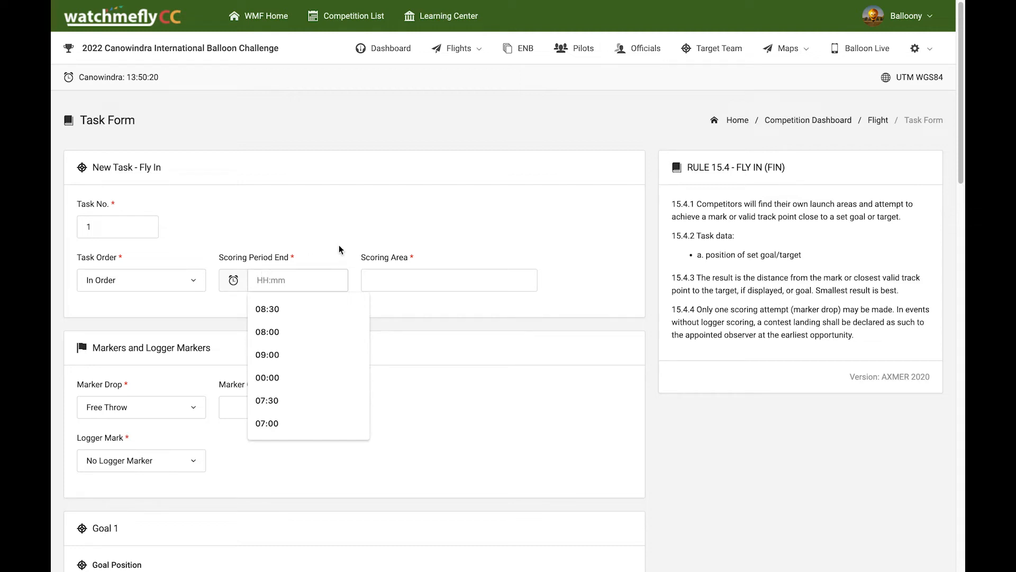
type("17:50")
left_click(413, 278)
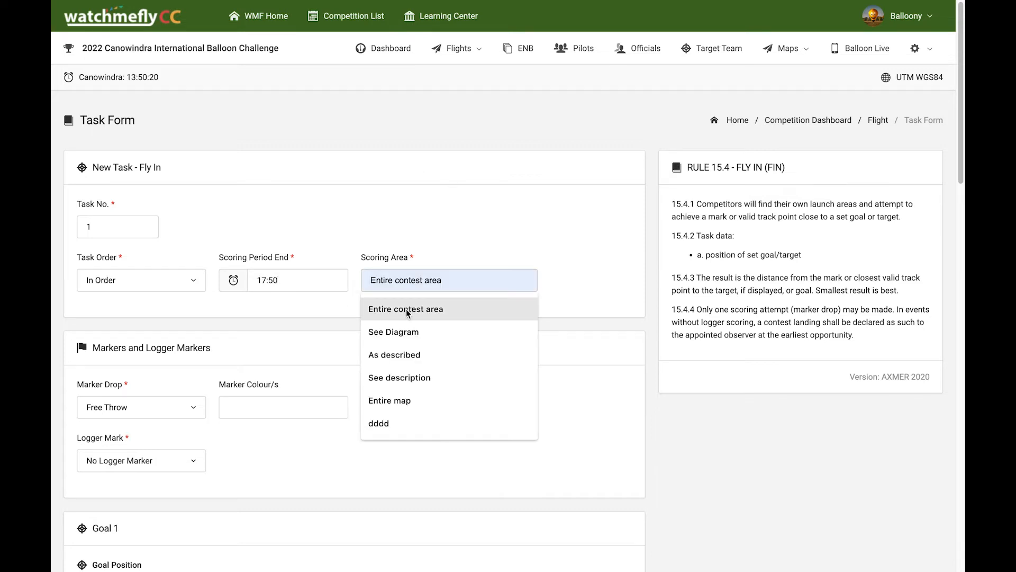
left_click(408, 310)
Set the task's marker drop to By Gravity, the marker colour to Blue and the logger mark to 1
scroll(454, 299, "down", 1)
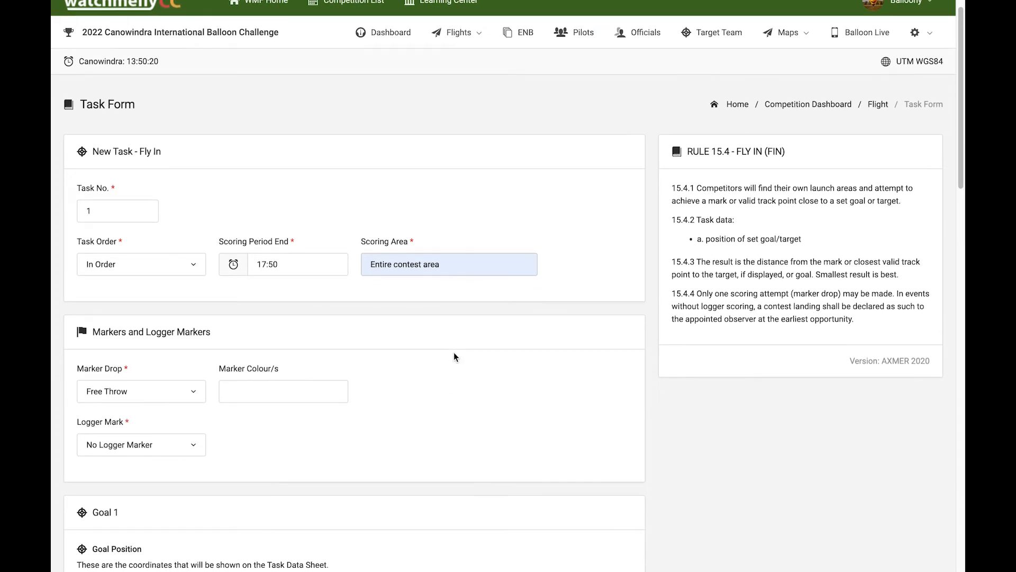
scroll(453, 354, "down", 2)
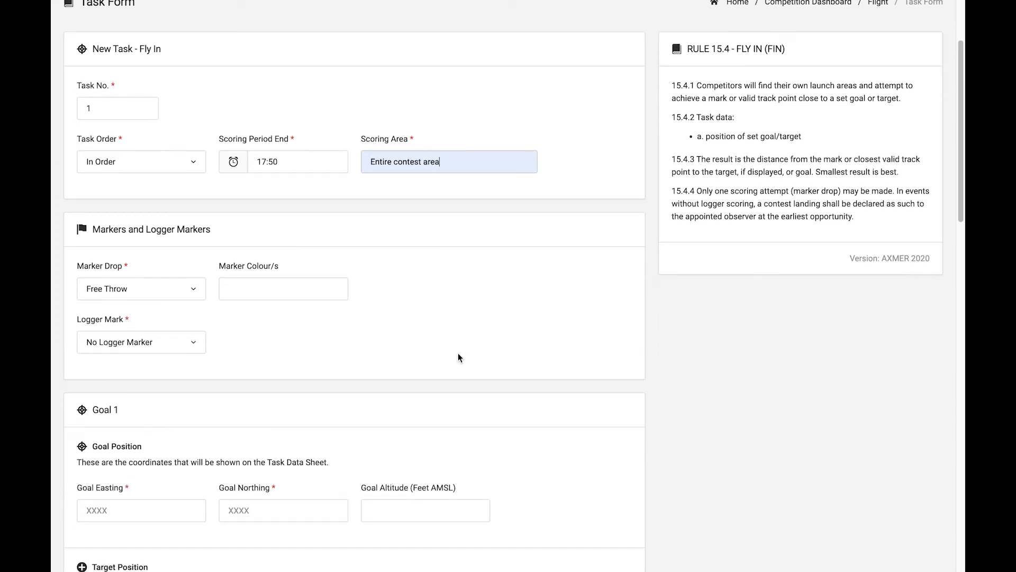
left_click(188, 293)
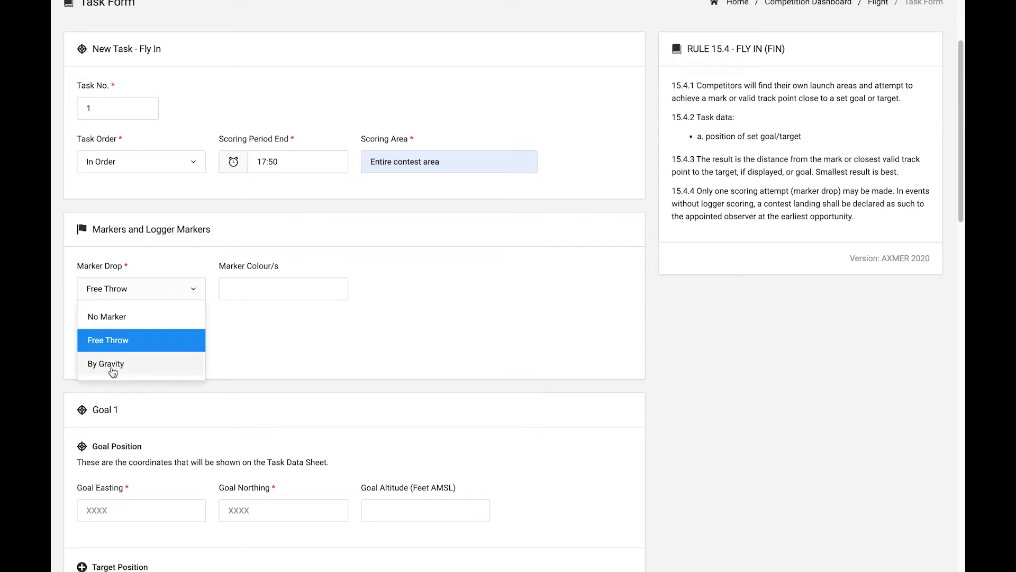
left_click(82, 365)
left_click(287, 293)
left_click(256, 313)
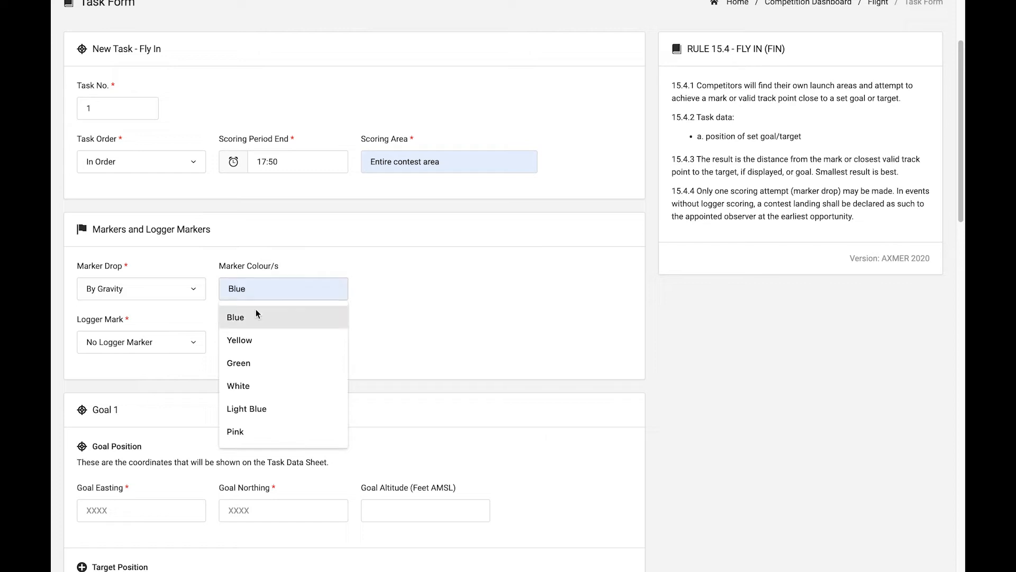
left_click(194, 348)
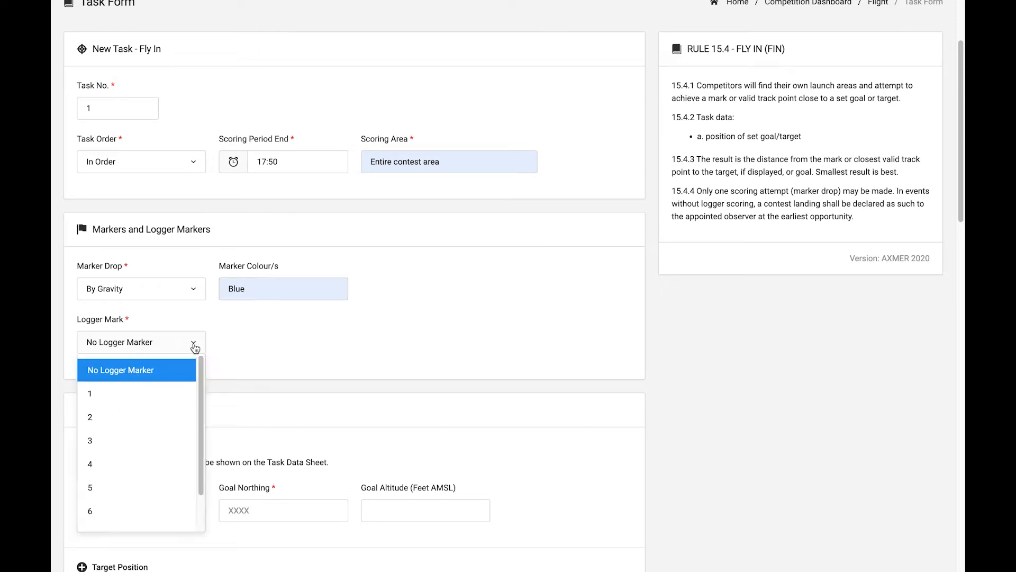
left_click(107, 400)
scroll(323, 356, "down", 1)
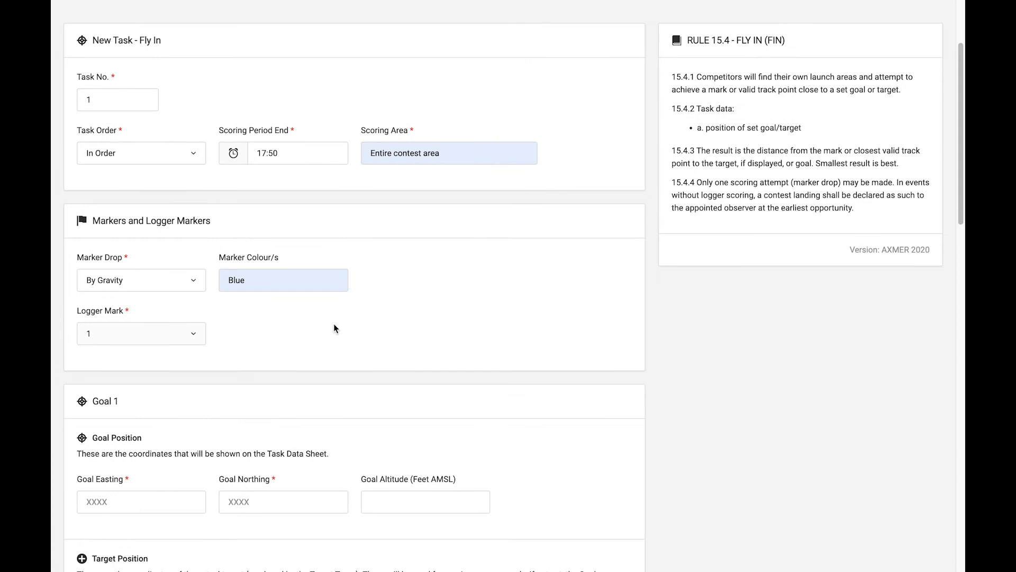
Set the Fly In task's Goal 1 position to easting 5050 and northing 8588
scroll(364, 335, "down", 2)
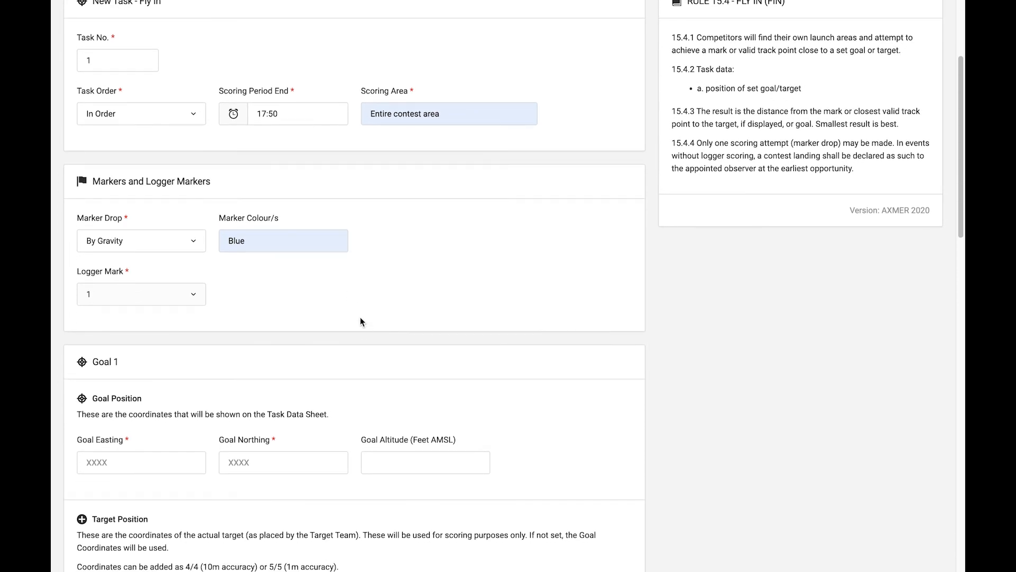
scroll(360, 321, "down", 5)
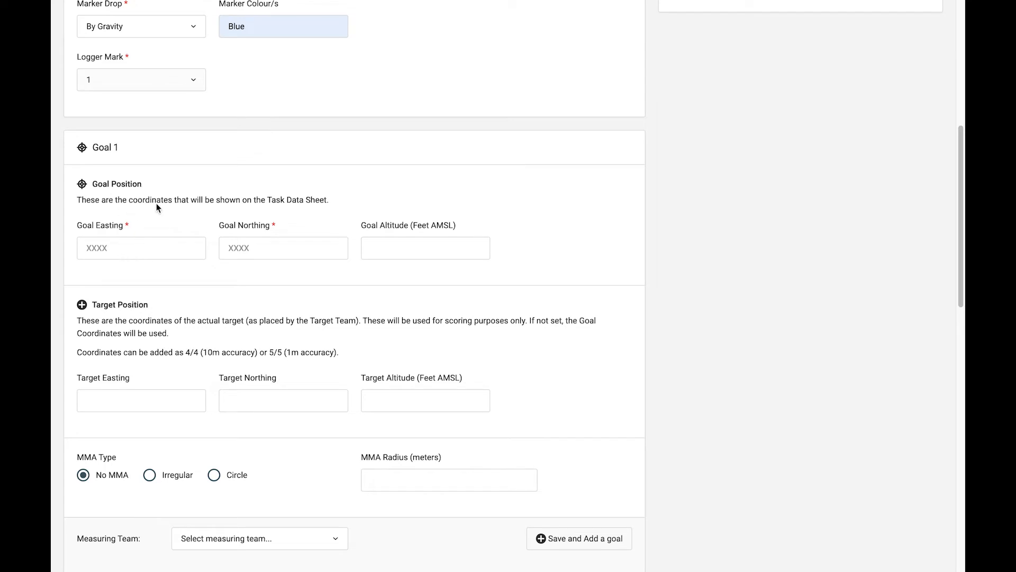
left_click(113, 250)
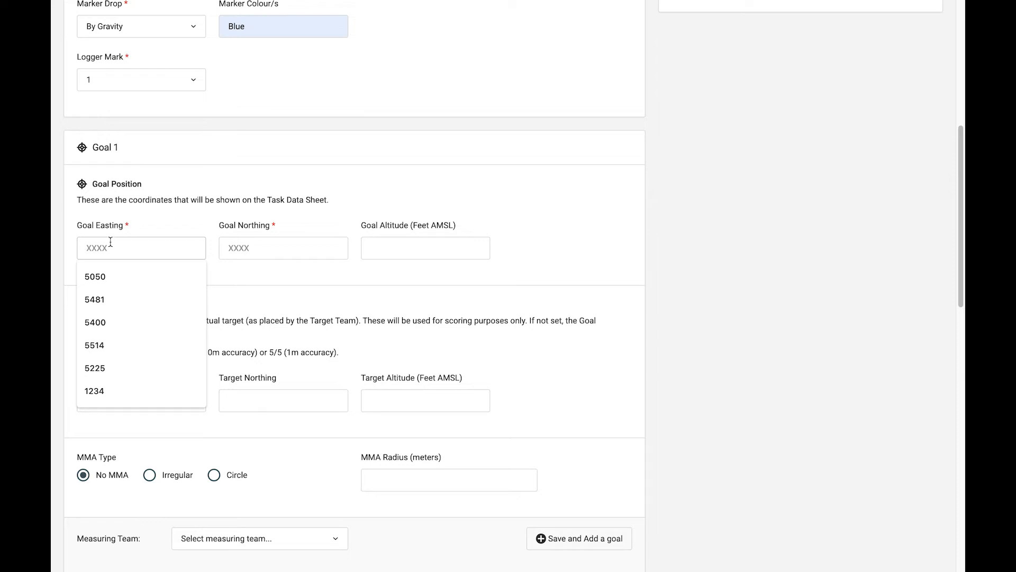
type("5050")
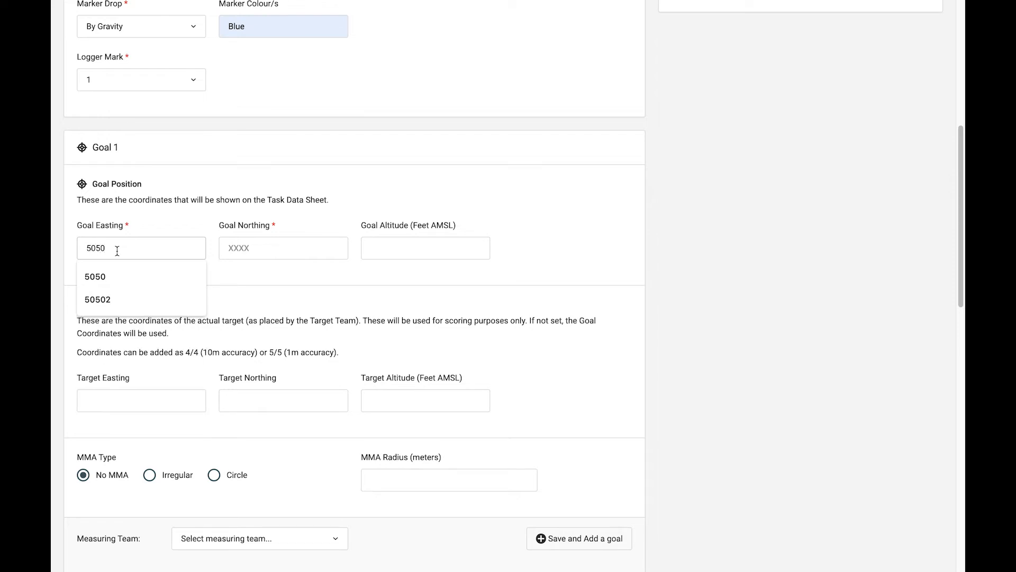
left_click(238, 251)
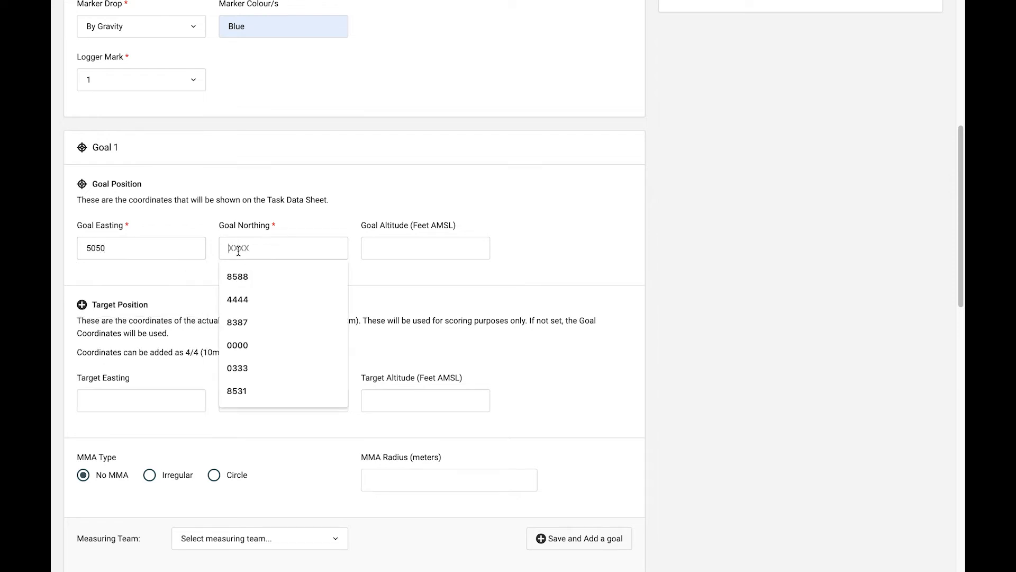
type("8588")
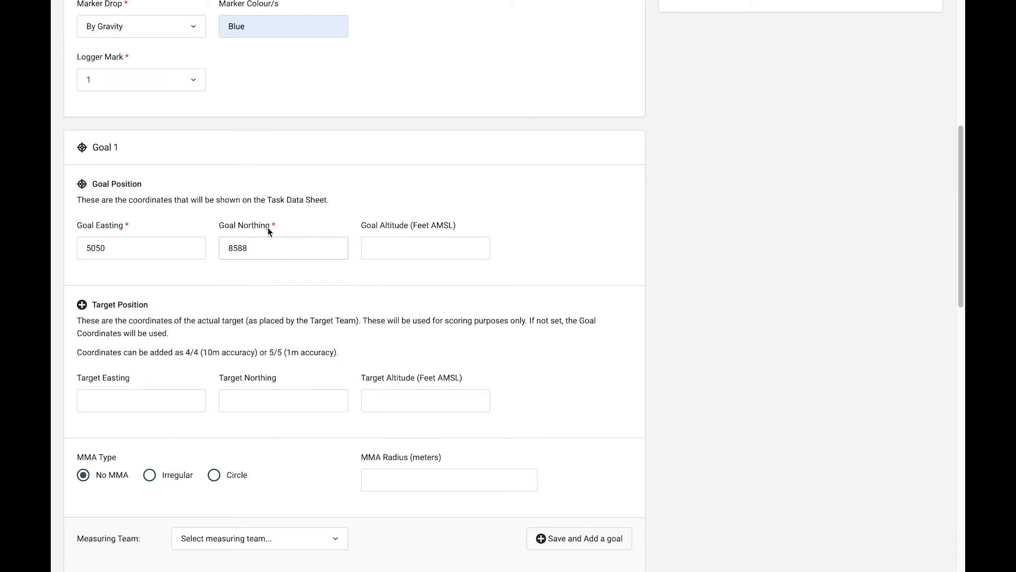
left_click(429, 247)
left_click(539, 241)
left_click_drag(259, 252, 132, 245)
left_click(108, 248)
double_click(106, 248)
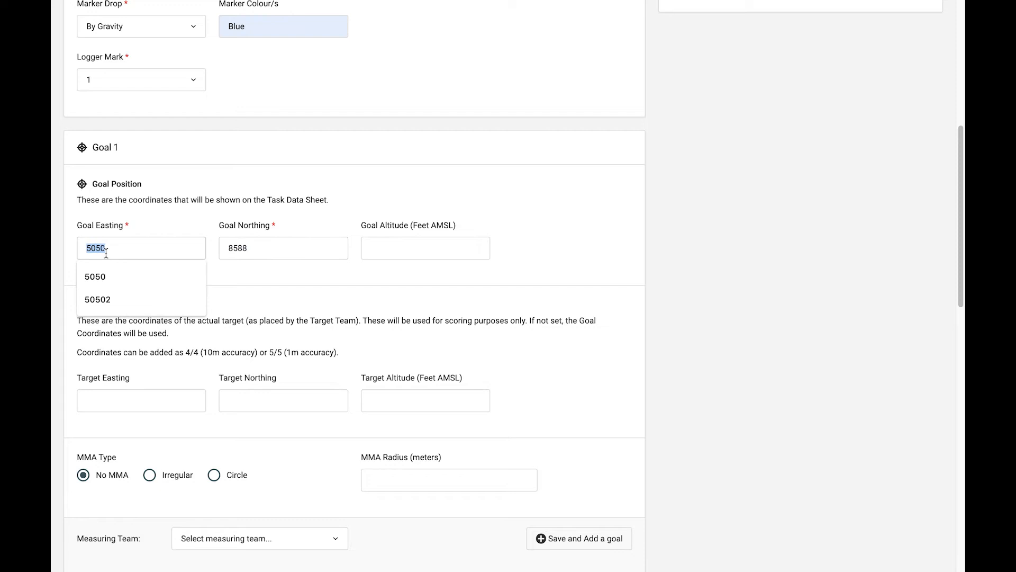
left_click(219, 322)
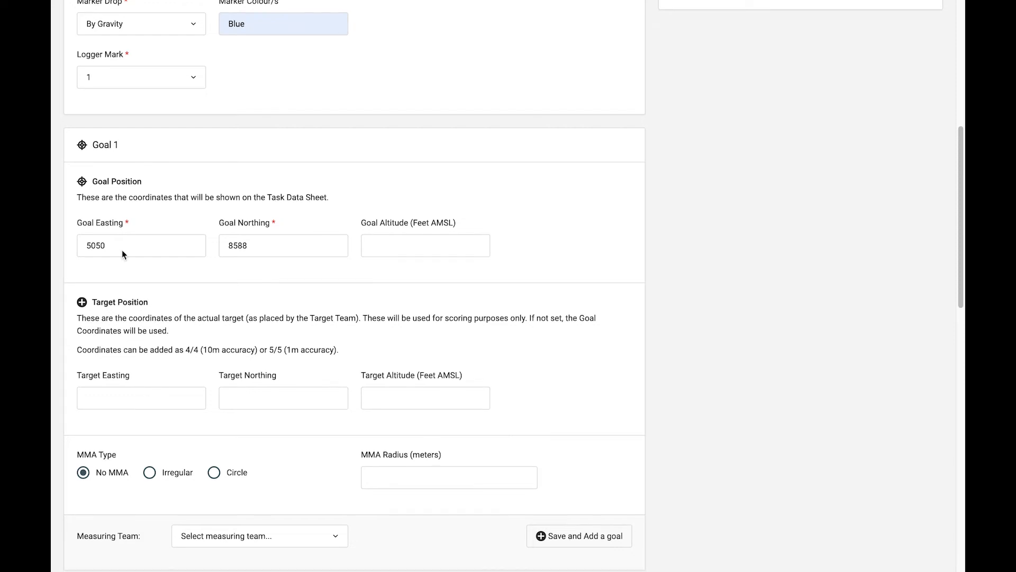
Set Goal 1's MMA type to Circle with a radius of 75 meters
scroll(169, 339, "down", 1)
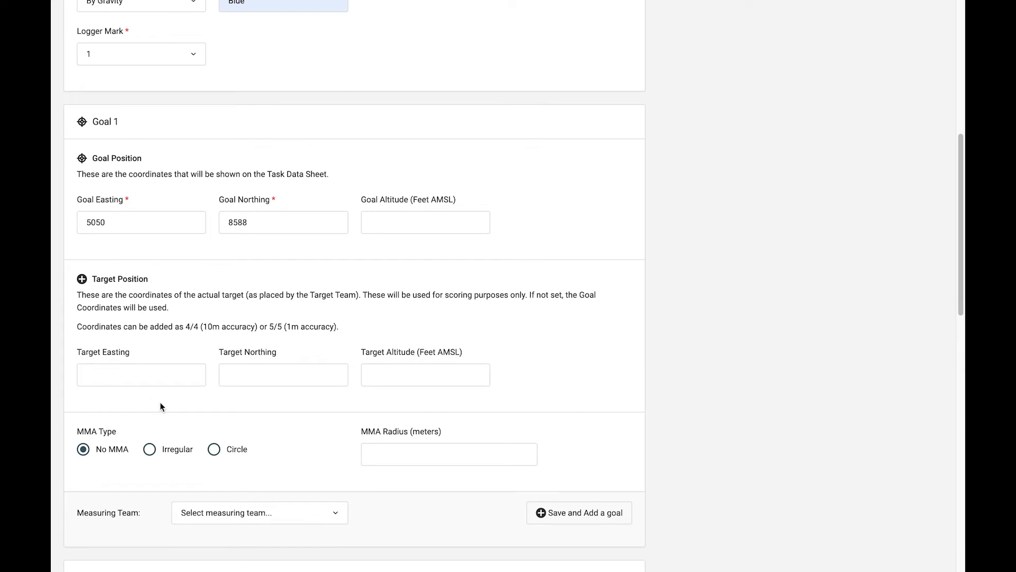
scroll(162, 405, "down", 1)
scroll(163, 408, "down", 2)
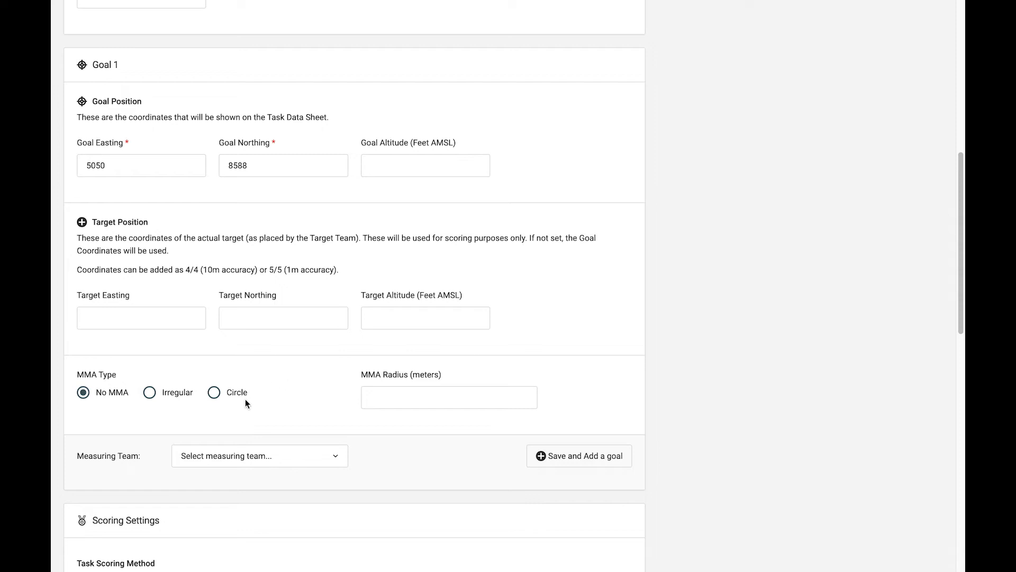
left_click(221, 397)
left_click(389, 400)
type("75")
Examine the measuring team choices, the task scoring method, the notes area and the task data in rule 15.4
scroll(187, 389, "down", 2)
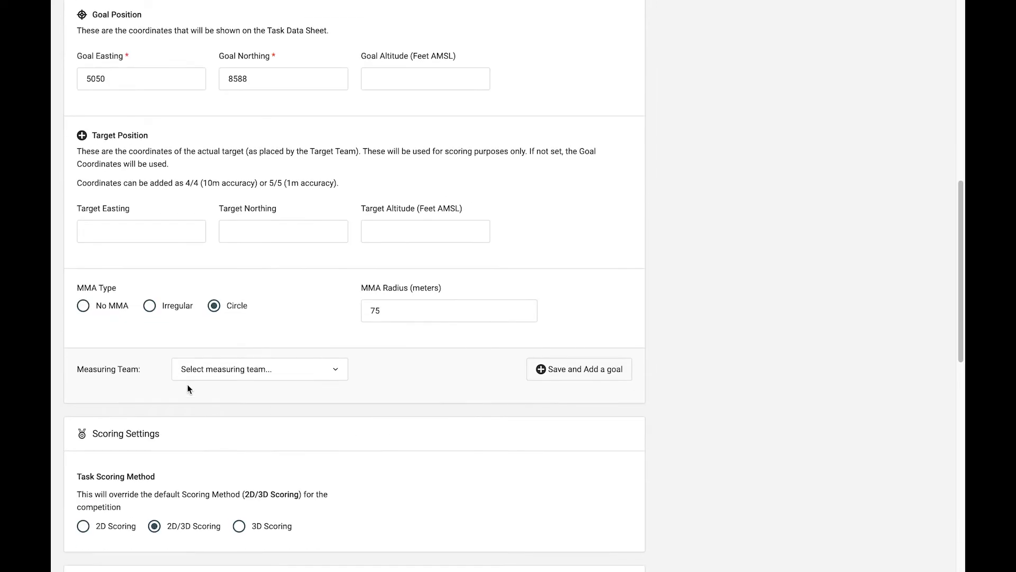
left_click(270, 378)
left_click(361, 378)
scroll(311, 411, "down", 1)
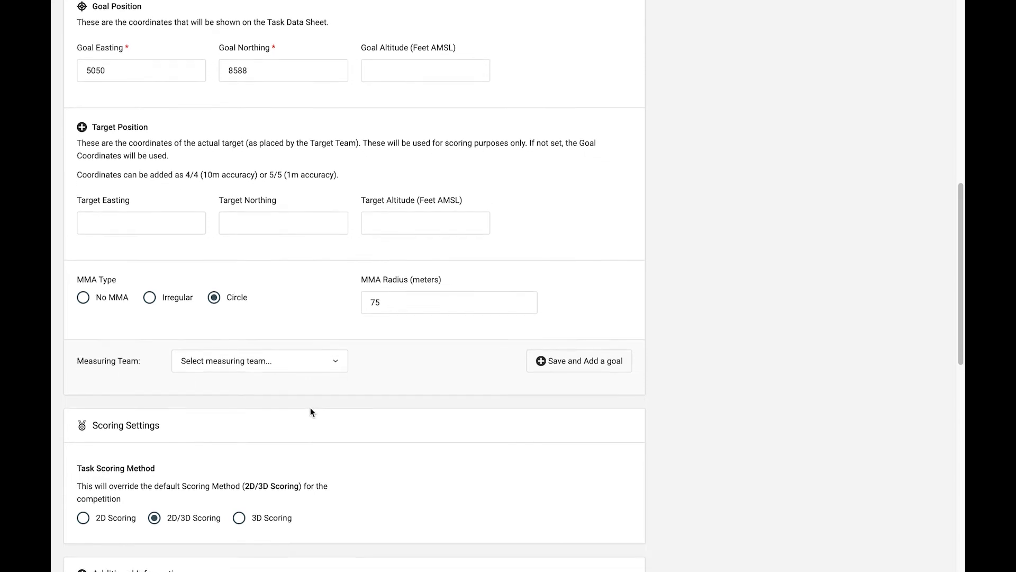
scroll(314, 408, "down", 1)
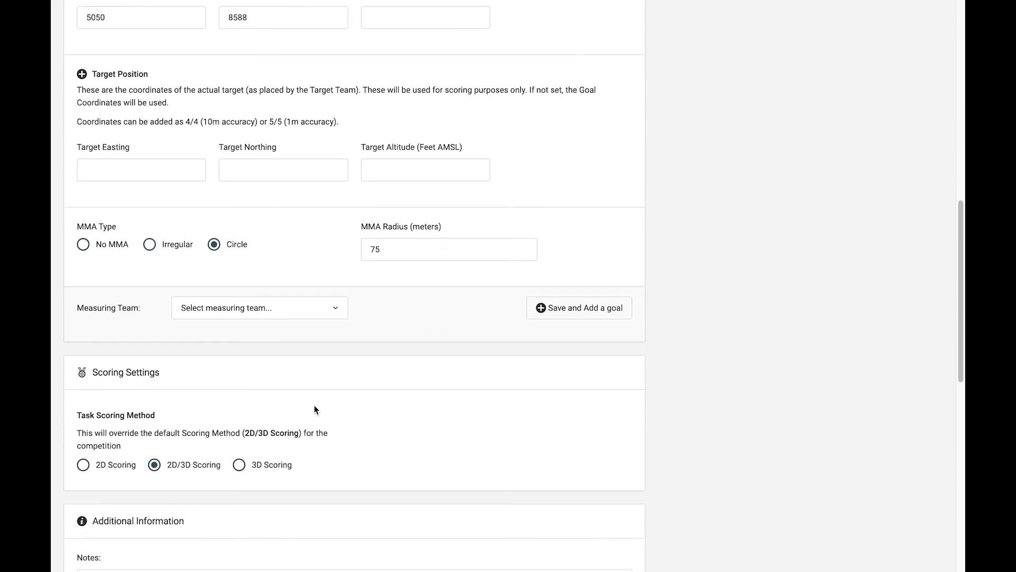
scroll(314, 409, "down", 2)
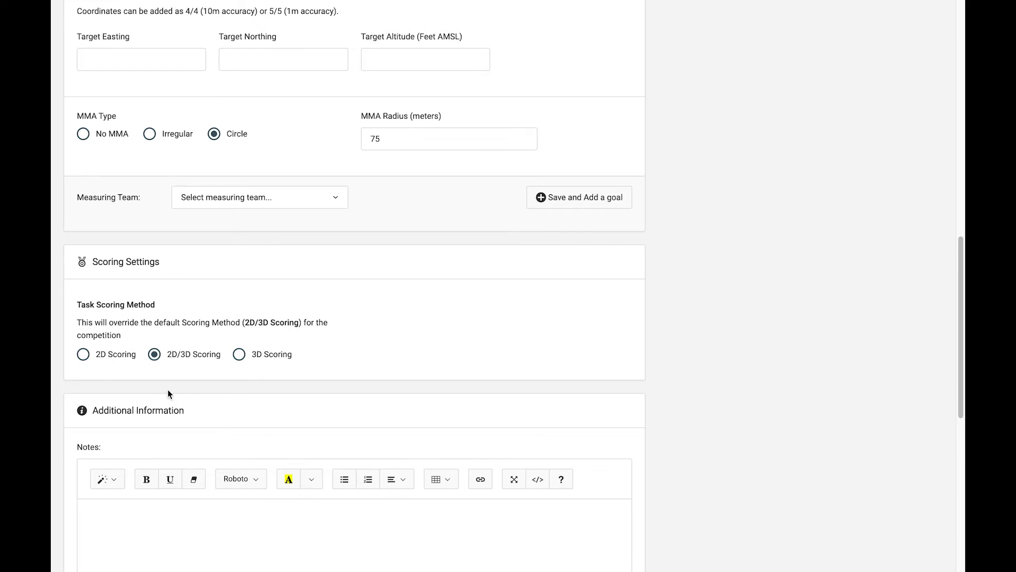
scroll(191, 367, "down", 1)
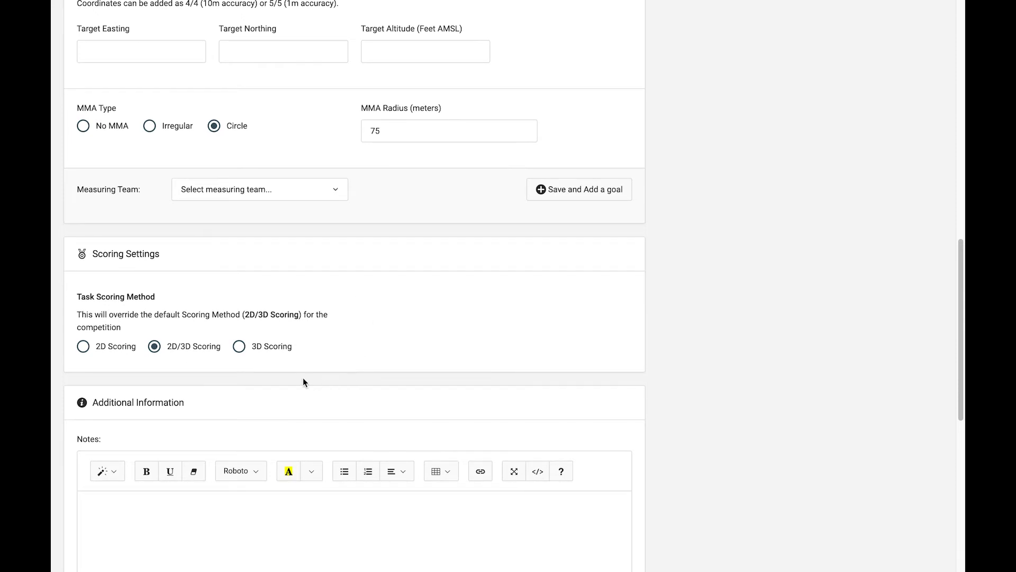
scroll(205, 380, "down", 1)
scroll(204, 379, "down", 4)
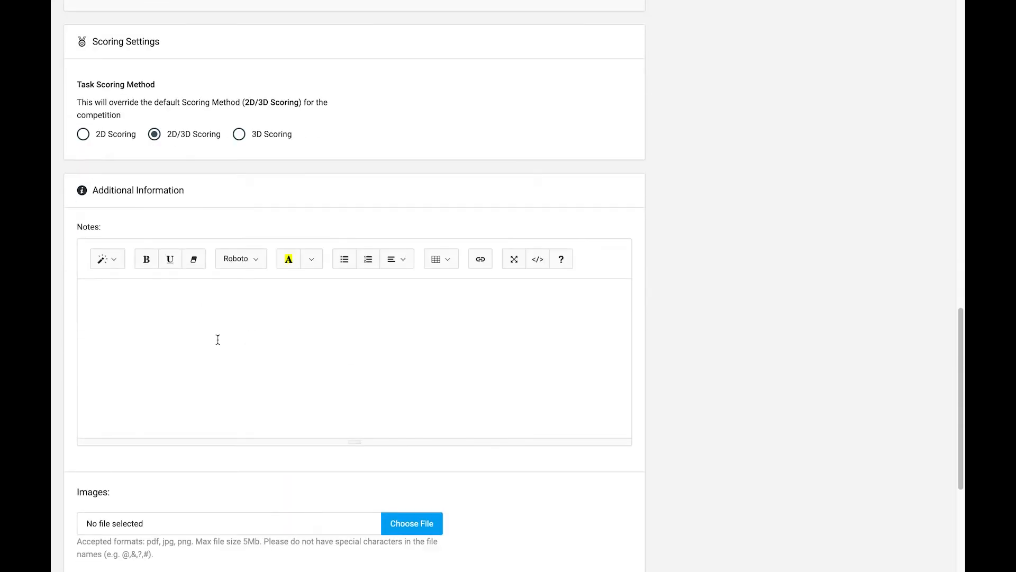
left_click(268, 321)
scroll(671, 359, "up", 15)
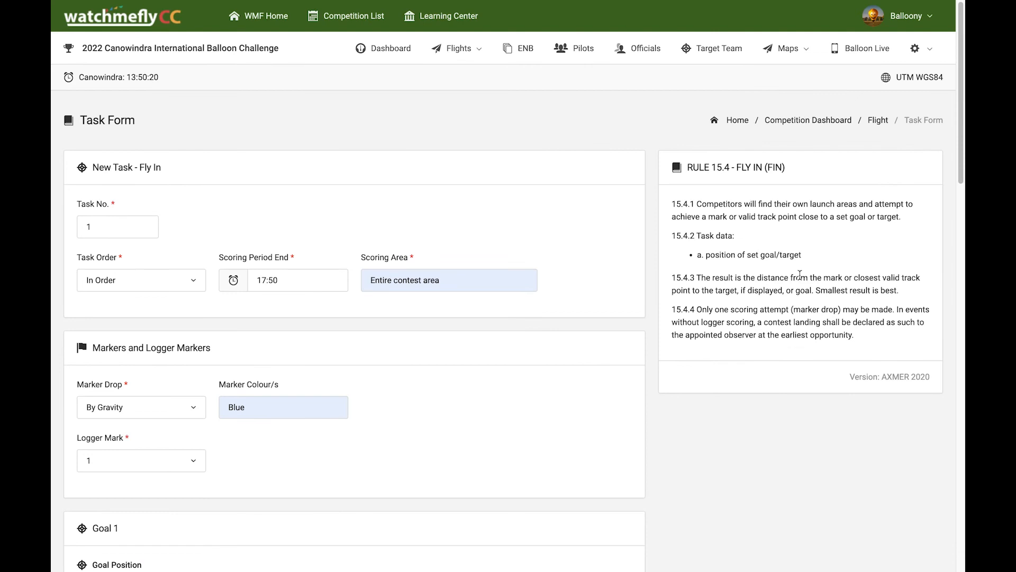
left_click_drag(821, 256, 685, 257)
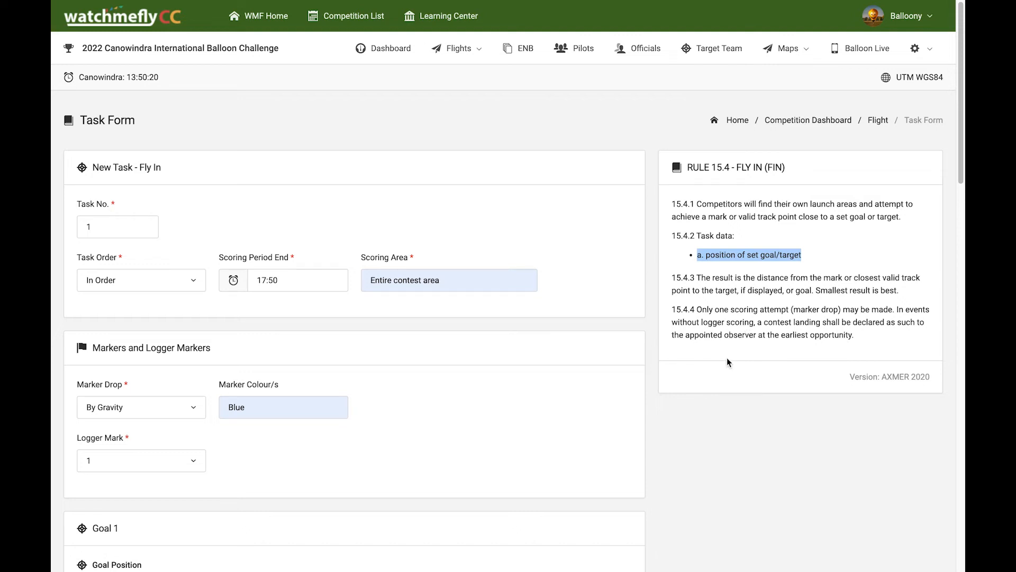
Add the note "Must take off north of the Cargo Road" to the Fly In task's additional information
scroll(691, 375, "down", 10)
scroll(688, 378, "down", 5)
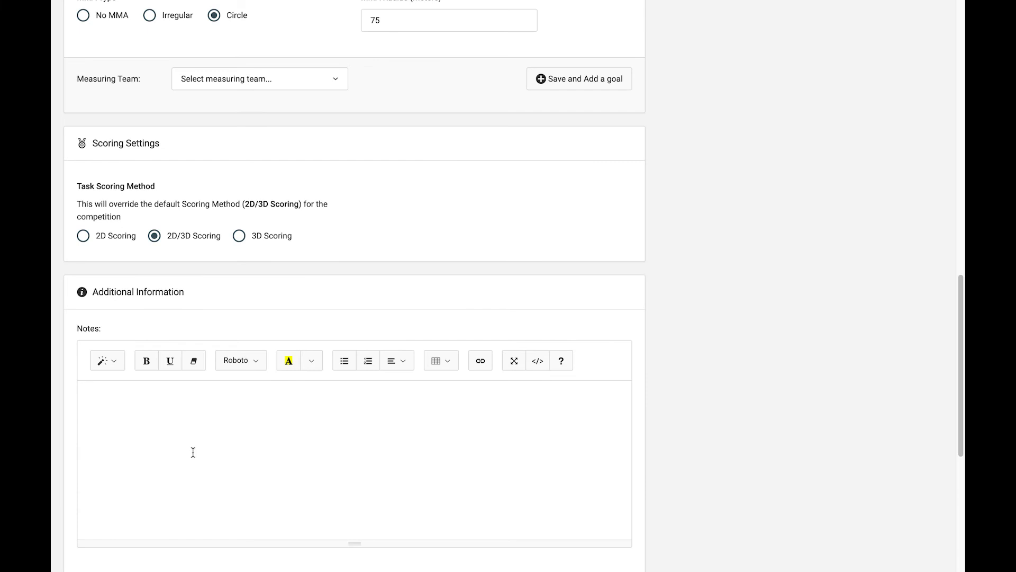
left_click(270, 419)
type("Must take off north of the Cargo Road")
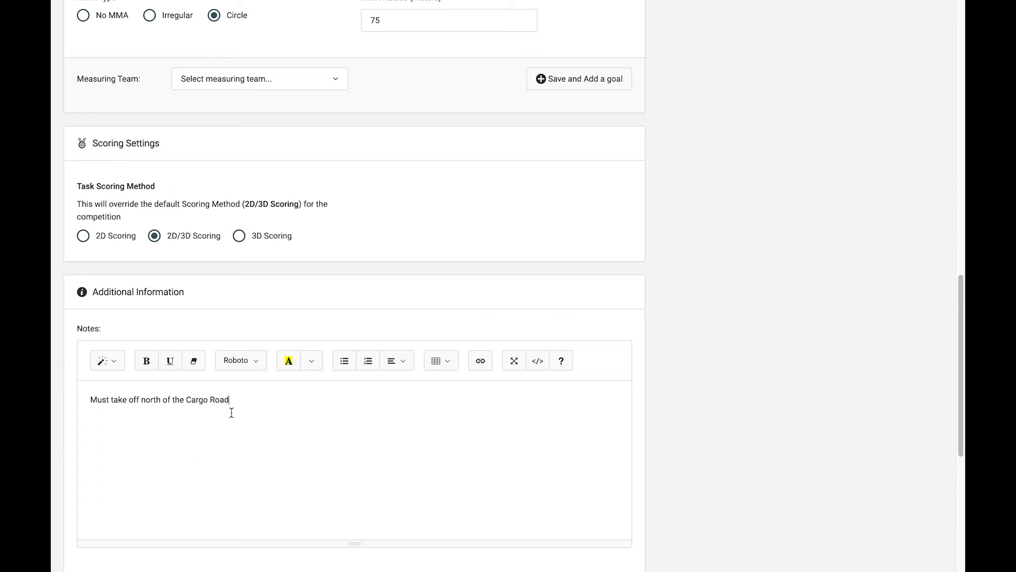
Check the image and print page break options and add the completed Fly In task to the flight
scroll(228, 420, "down", 1)
scroll(227, 421, "down", 4)
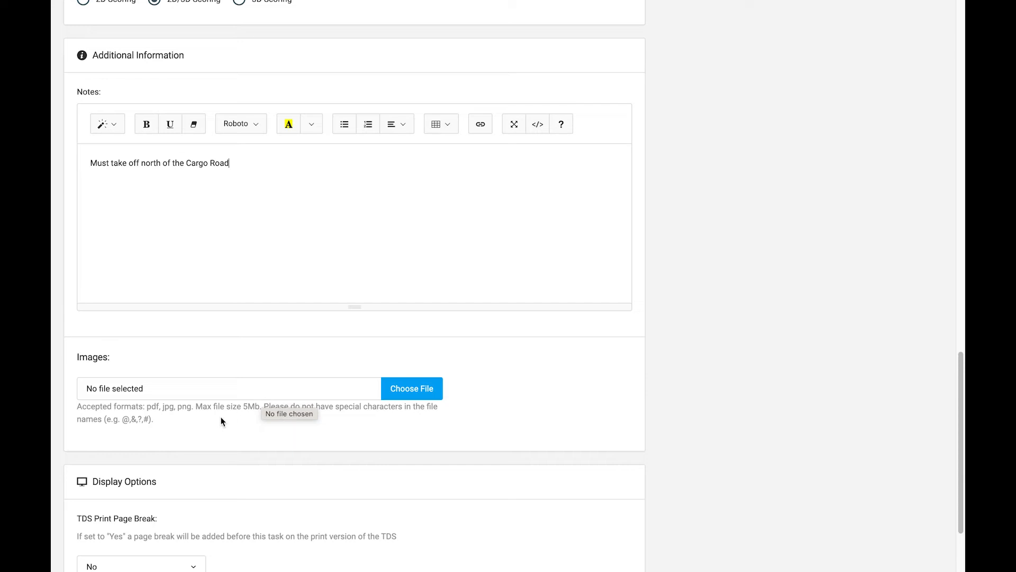
scroll(224, 421, "down", 3)
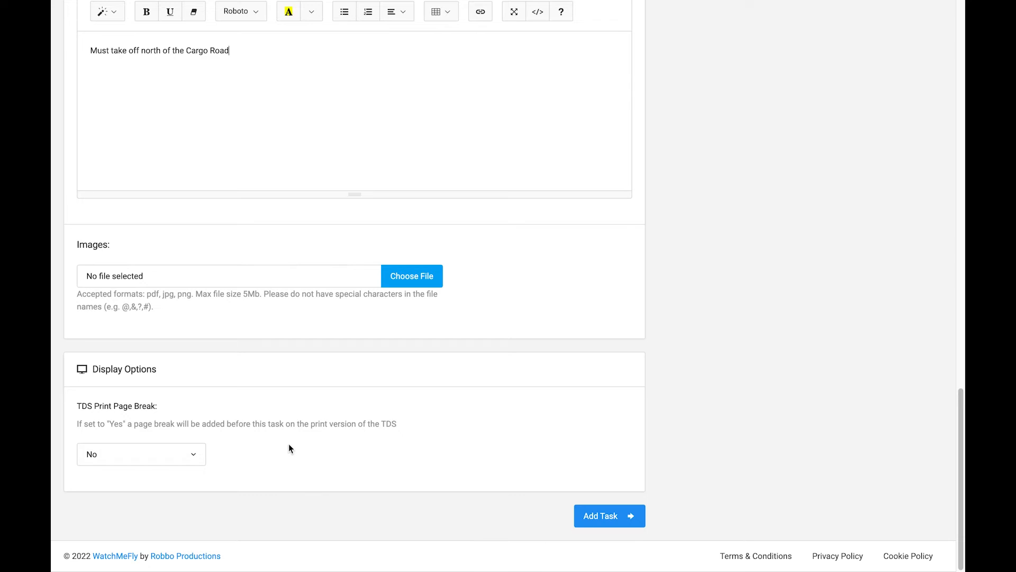
left_click(591, 516)
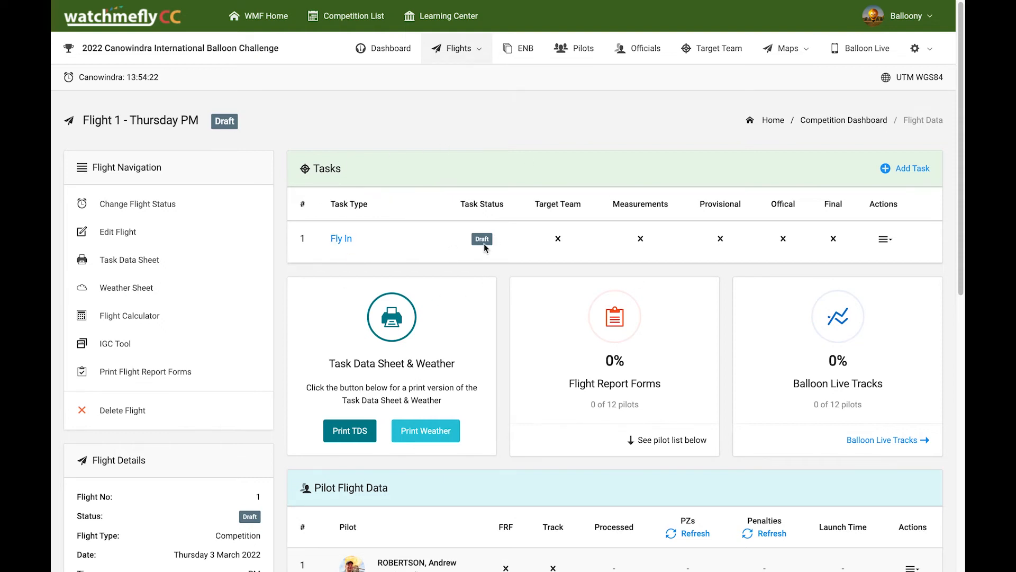
Add a second task of type 15.2 - Judge Declared Goal to the flight and proceed to its setup form
left_click(916, 176)
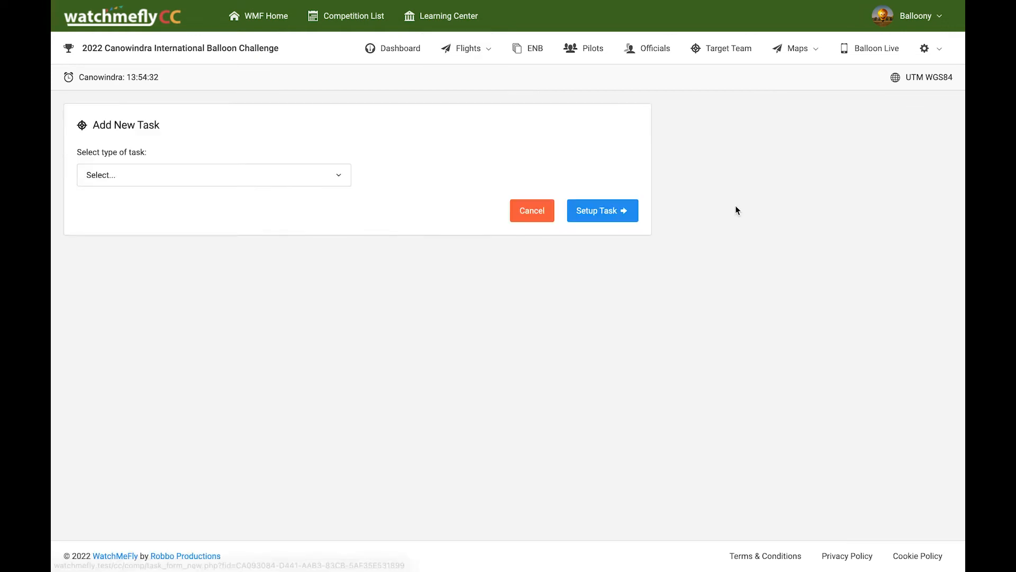
left_click(330, 184)
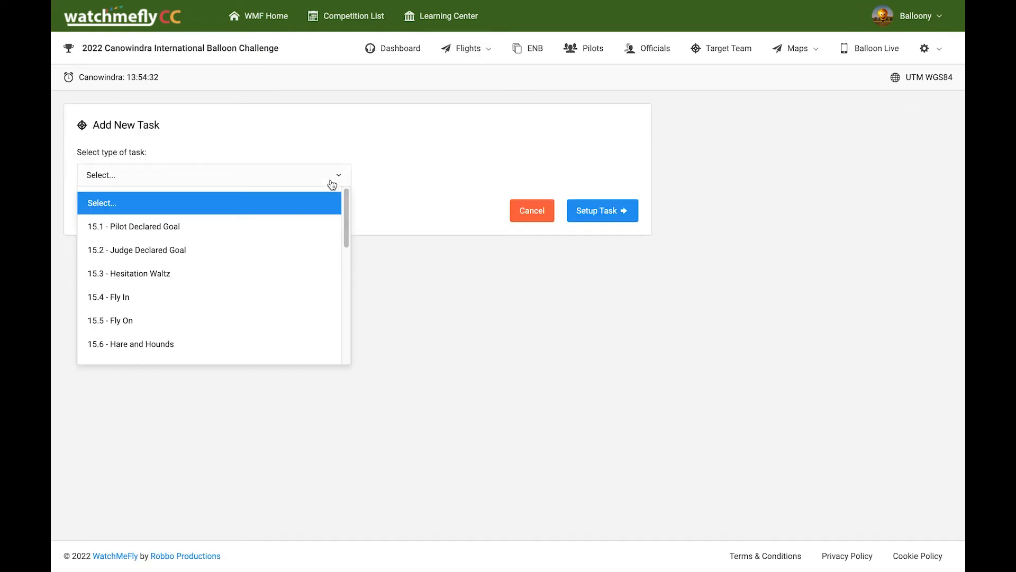
left_click(170, 257)
left_click(604, 212)
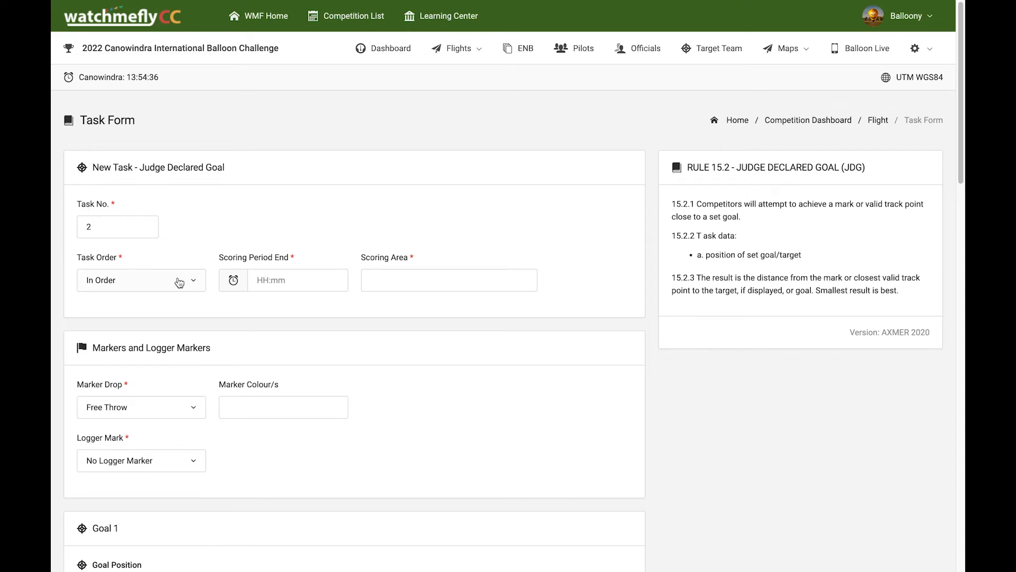
Set the Judge Declared Goal task's scoring period end to 15:50 and its scoring area to "Entire contest area"
left_click(271, 282)
type("15:")
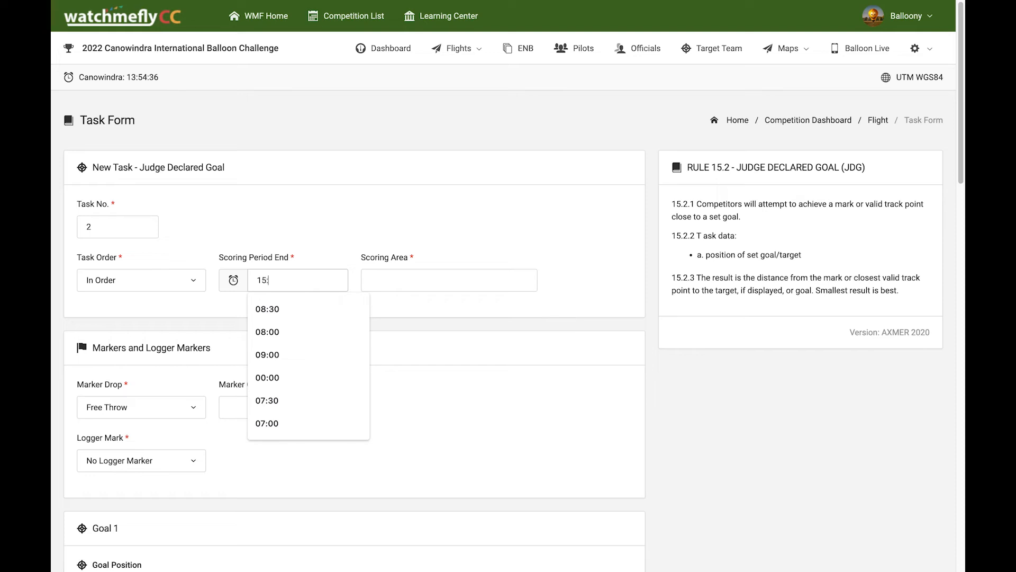
type("7")
type("5")
key("BackSpace")
key("BackSpace")
key("BackSpace")
type(":50")
left_click(403, 280)
left_click(406, 309)
Set the Judge Declared Goal task's marker drop to Free Throw, the marker colour to Yellow and the logger mark to 2
scroll(295, 361, "down", 2)
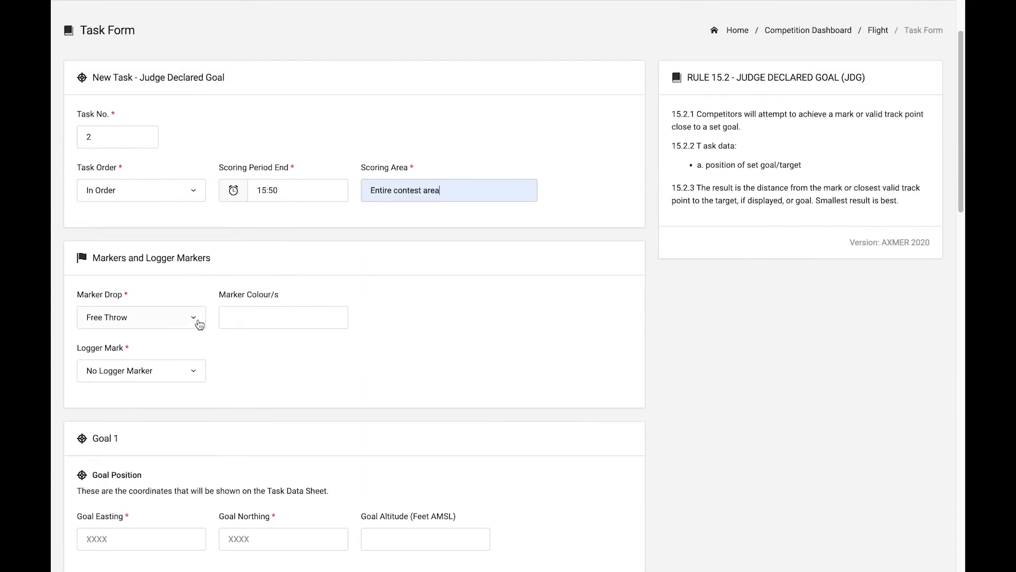
left_click(197, 322)
left_click(177, 369)
left_click(261, 319)
left_click(251, 365)
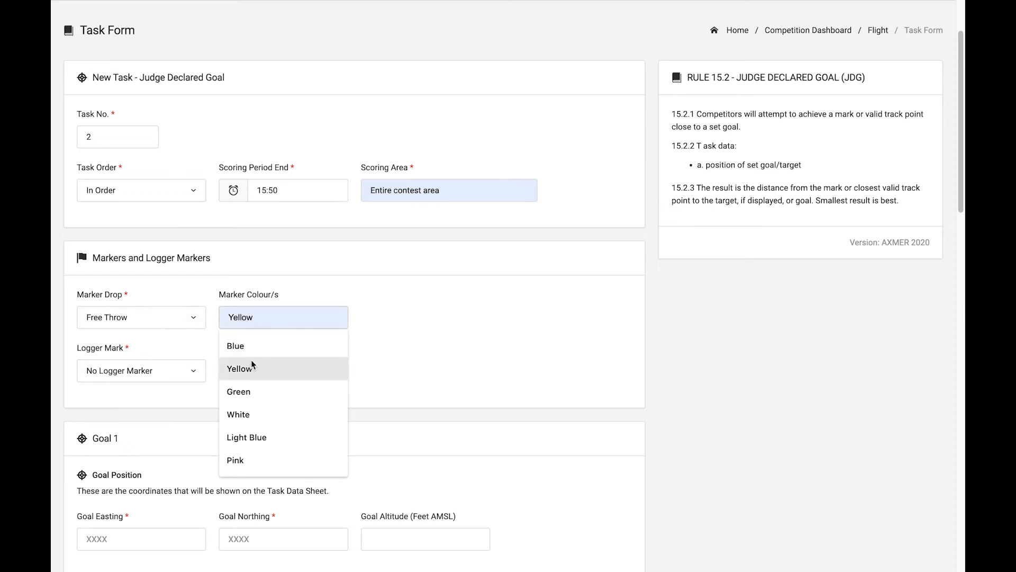
left_click(195, 374)
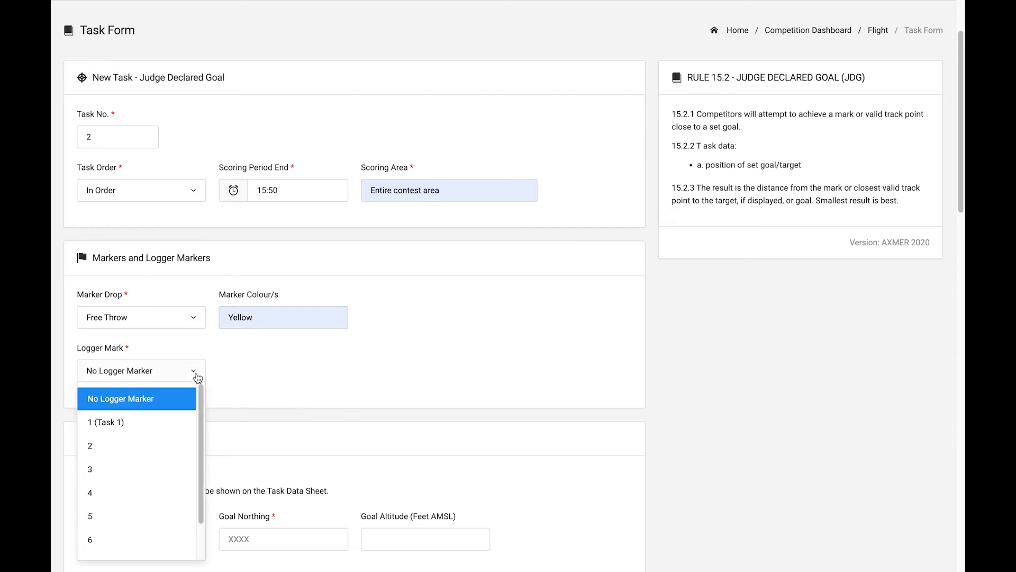
left_click(122, 447)
Set the Judge Declared Goal task's Goal 1 position to easting 5481 and northing 4444
scroll(352, 398, "down", 3)
left_click(135, 372)
left_click(119, 424)
left_click(240, 377)
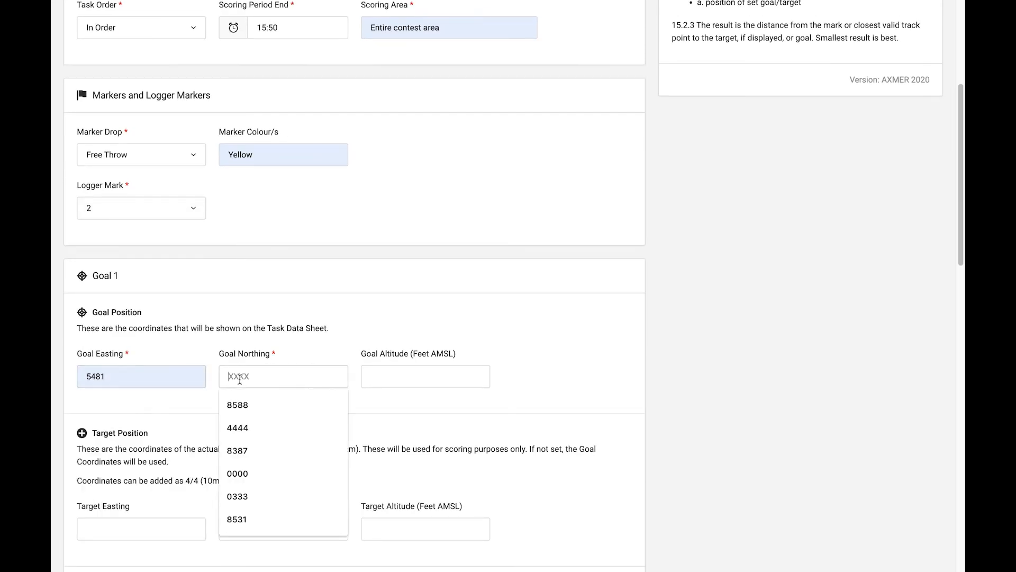
left_click(269, 425)
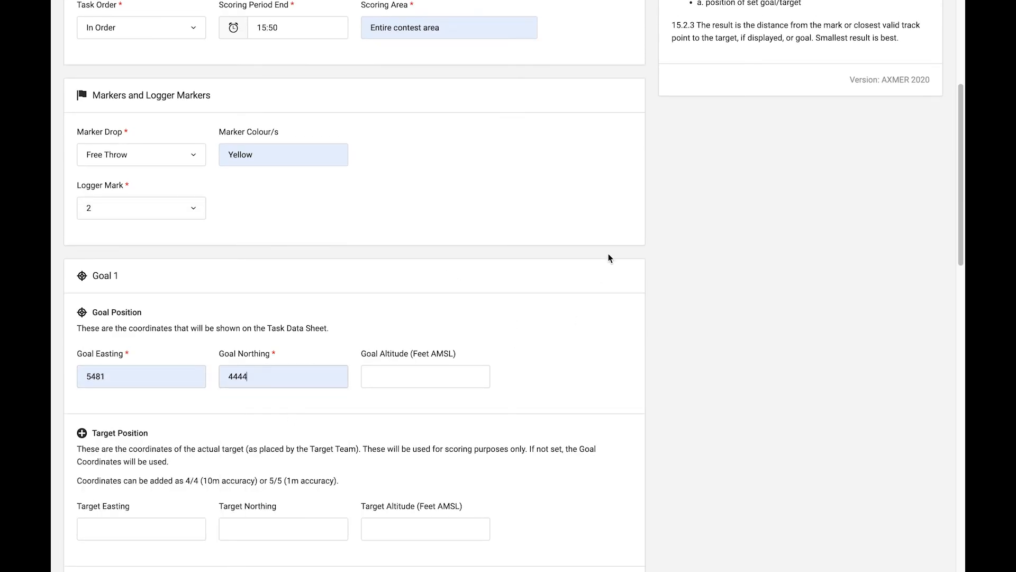
Set the Judge Declared Goal's MMA type to Circle with a radius of 50 meters
scroll(611, 274, "down", 3)
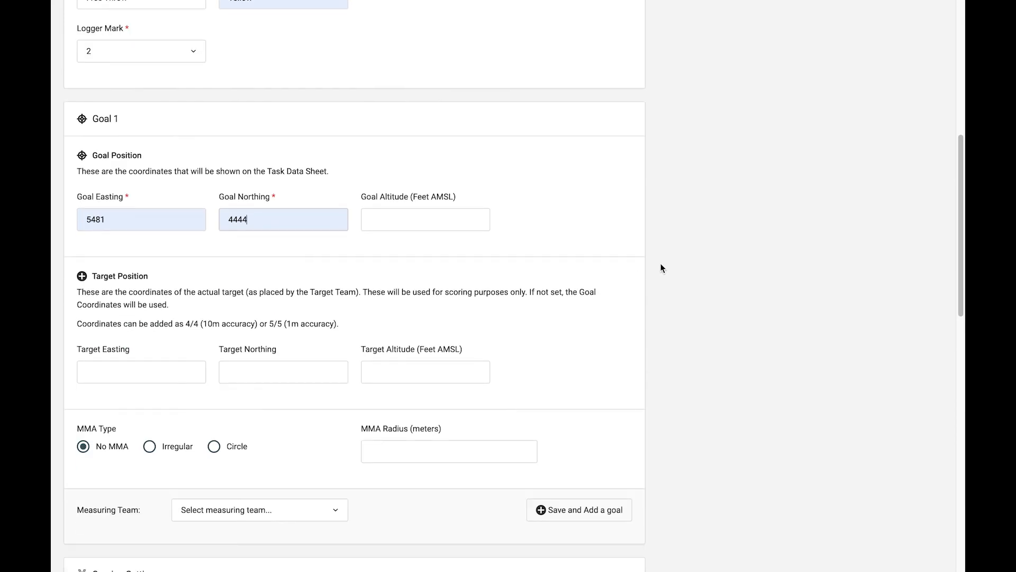
scroll(660, 268, "down", 2)
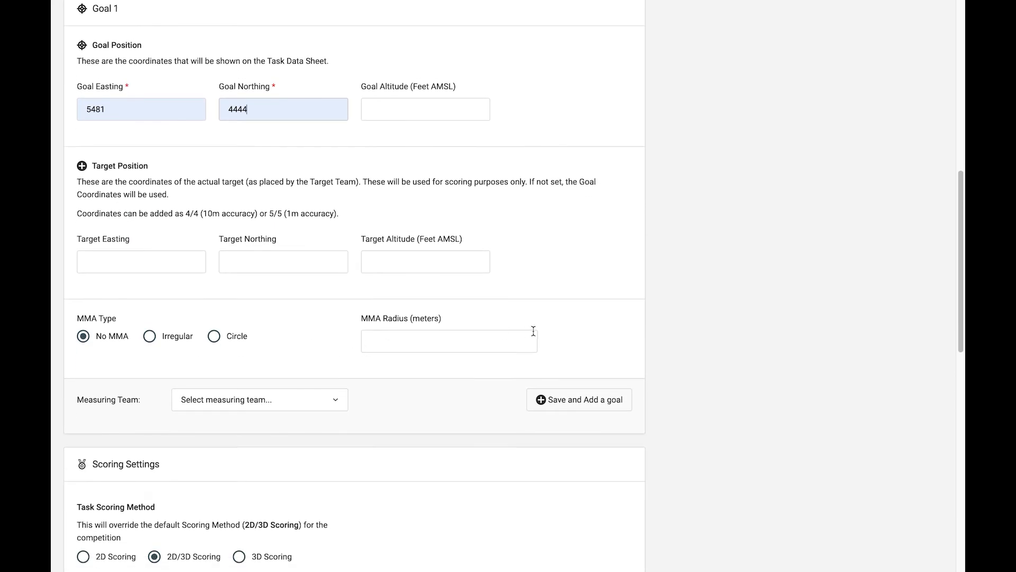
left_click(232, 339)
left_click(391, 339)
left_click(377, 365)
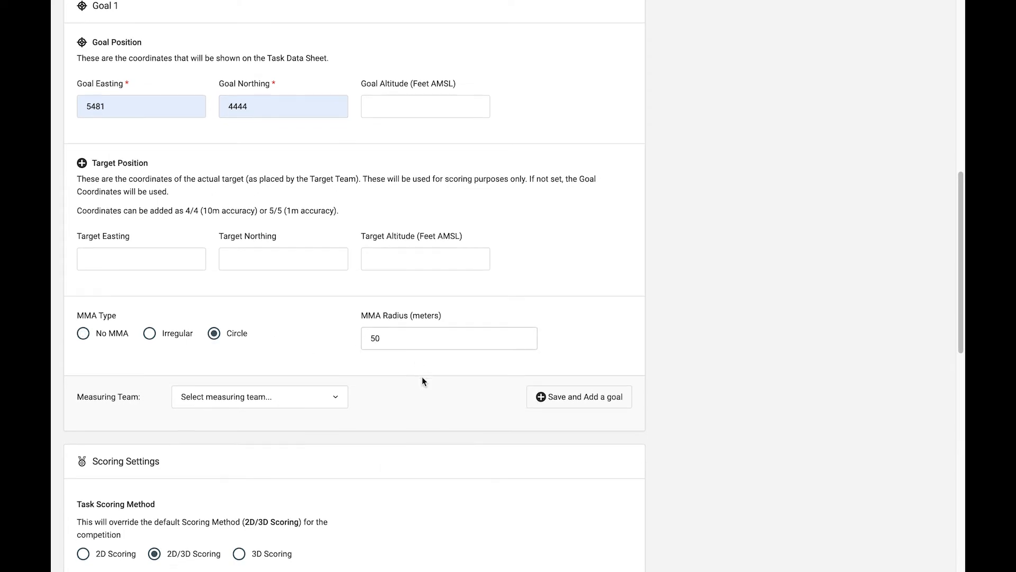
Add the configured Judge Declared Goal task to Flight 1 and open the flight's printable task data sheet
scroll(422, 380, "down", 12)
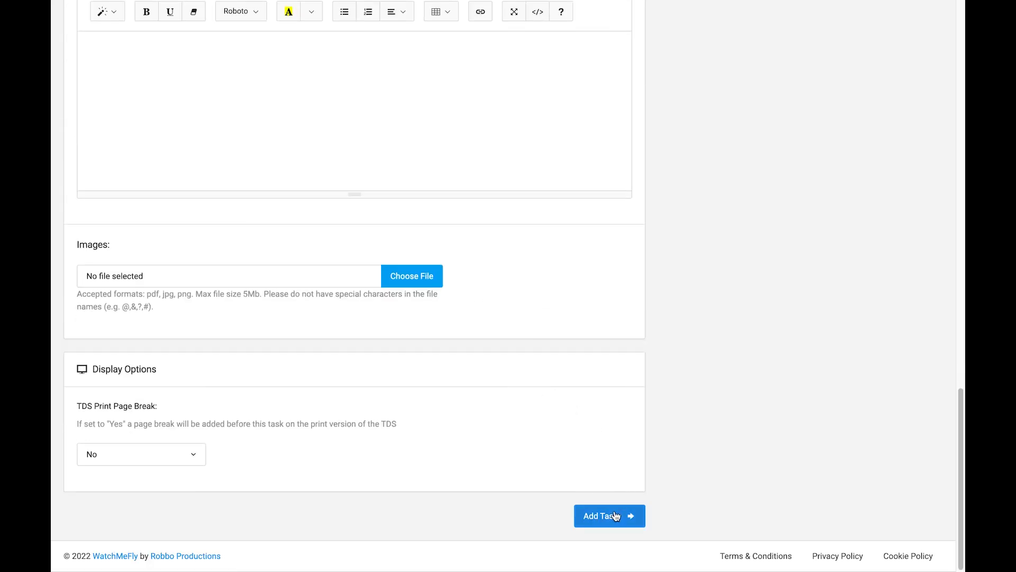
left_click(615, 516)
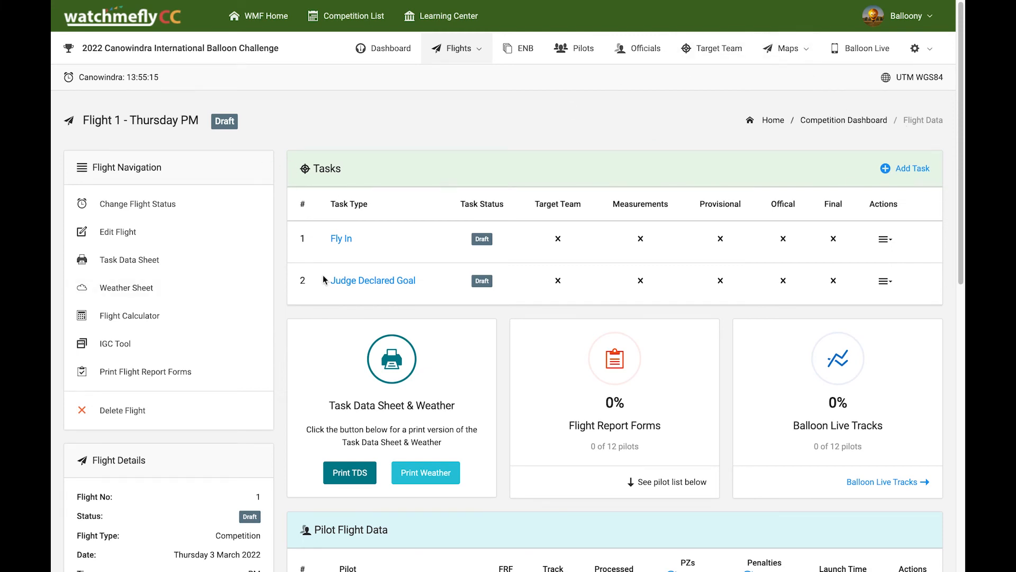
left_click(354, 476)
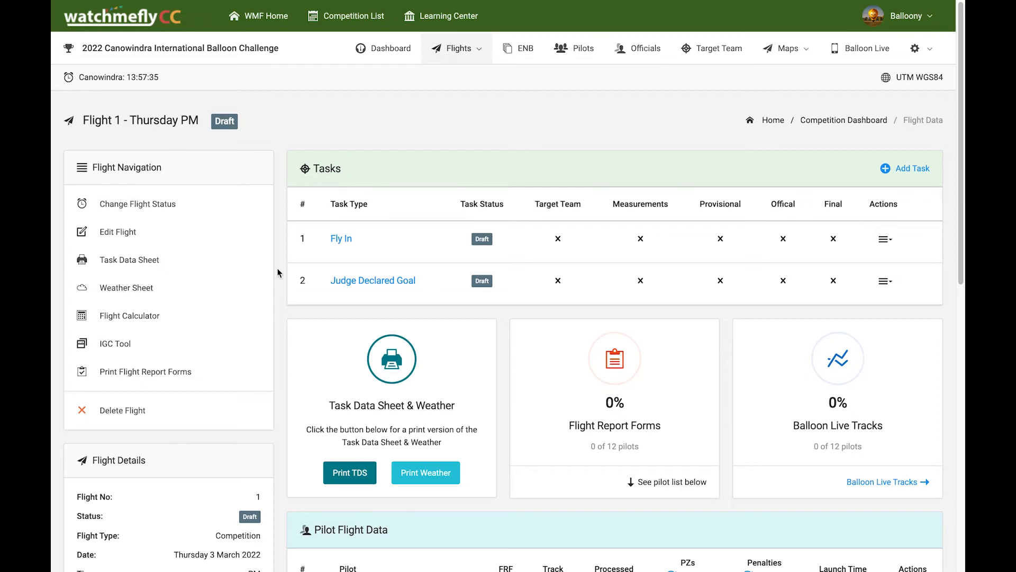
Change the status of Flight 1 to Live
left_click(150, 209)
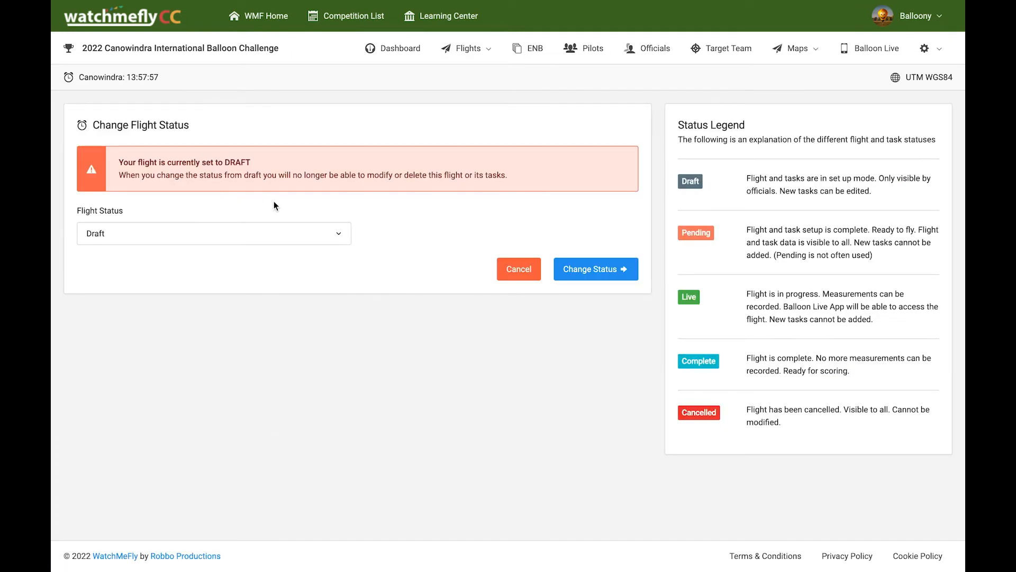
left_click(187, 235)
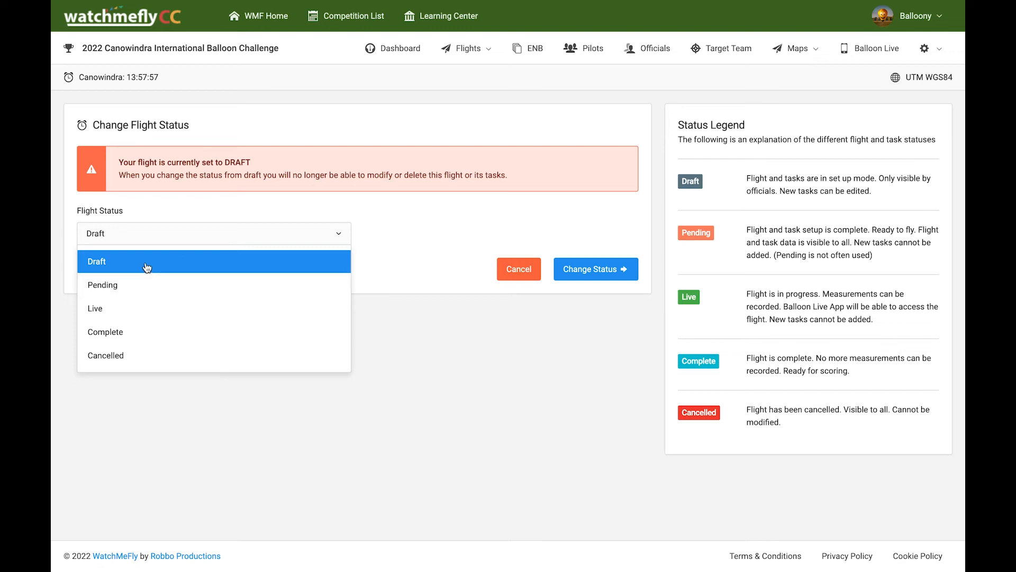
left_click(96, 309)
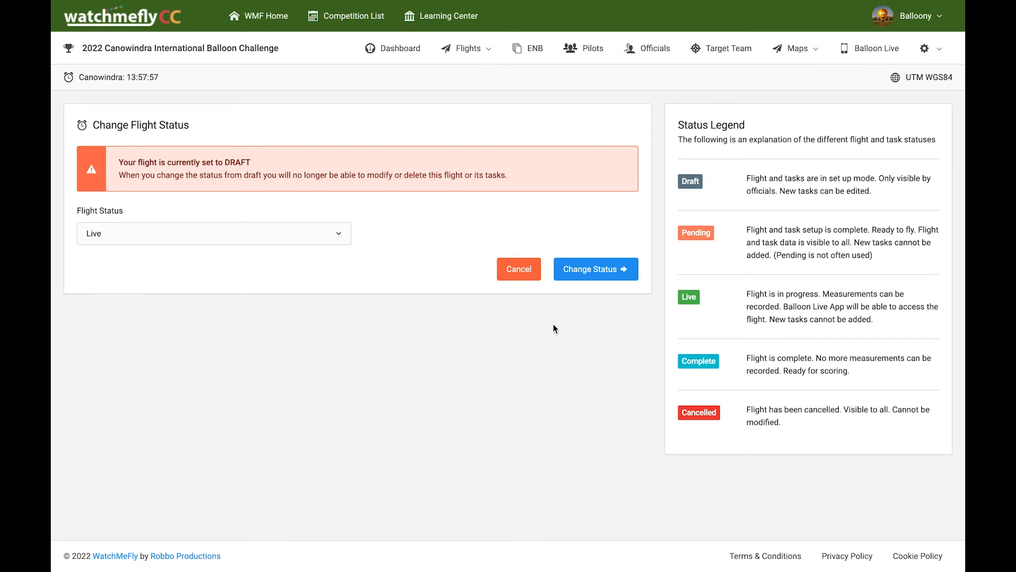
left_click(597, 276)
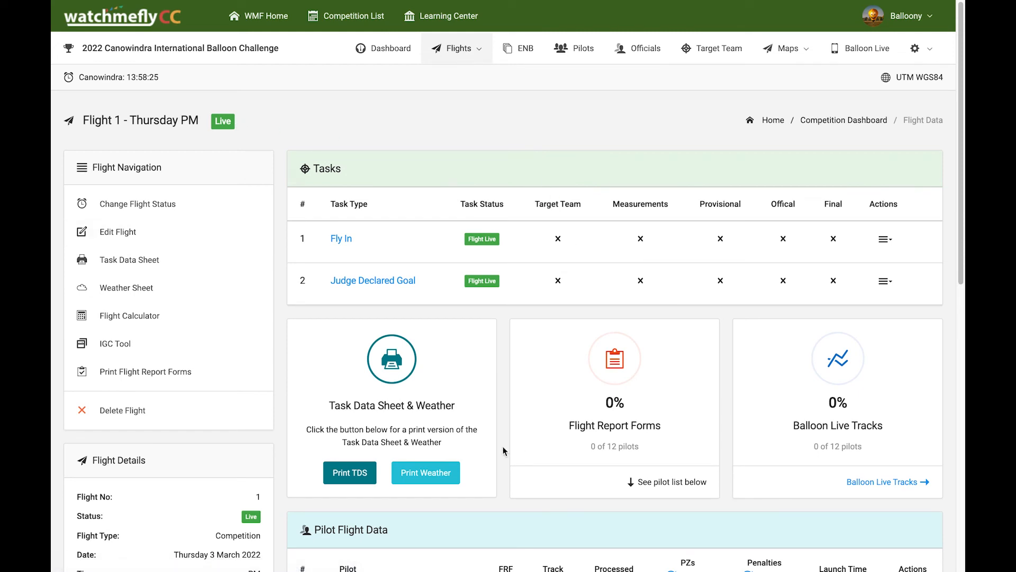
Review the flight page's task statuses, flight details and pilot flight data
scroll(504, 451, "down", 1)
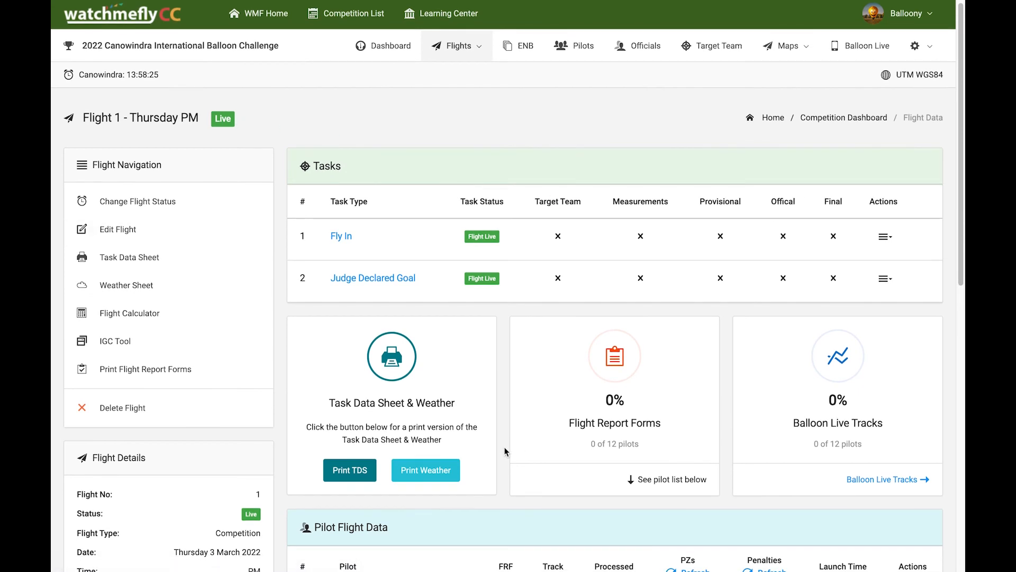
scroll(504, 452, "down", 2)
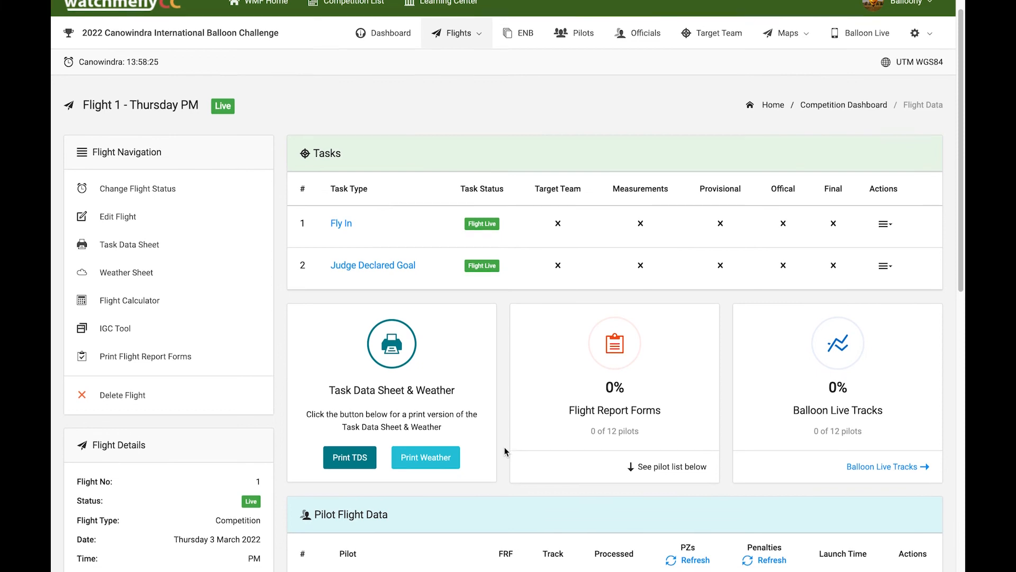
scroll(504, 452, "down", 2)
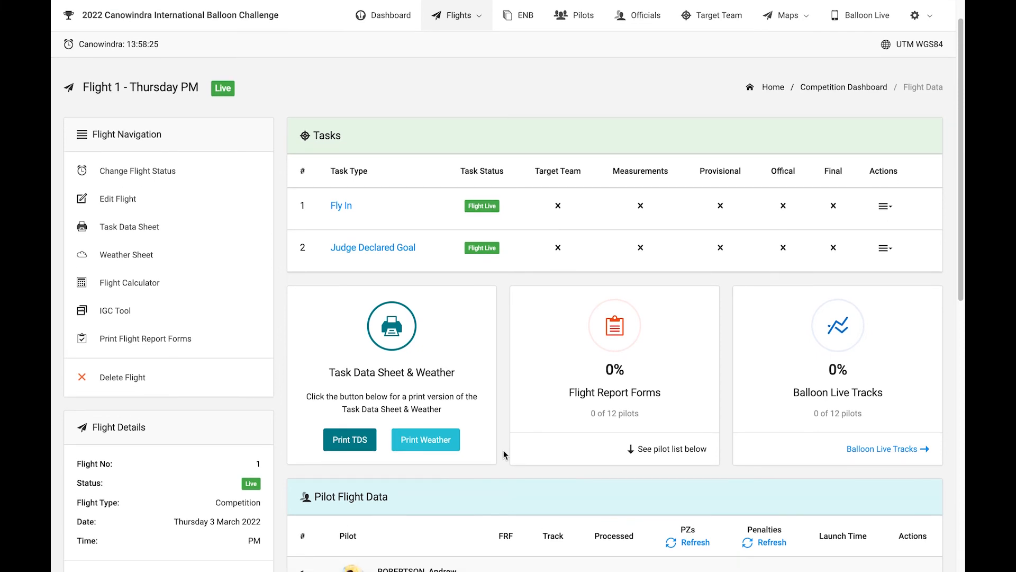
scroll(504, 454, "up", 3)
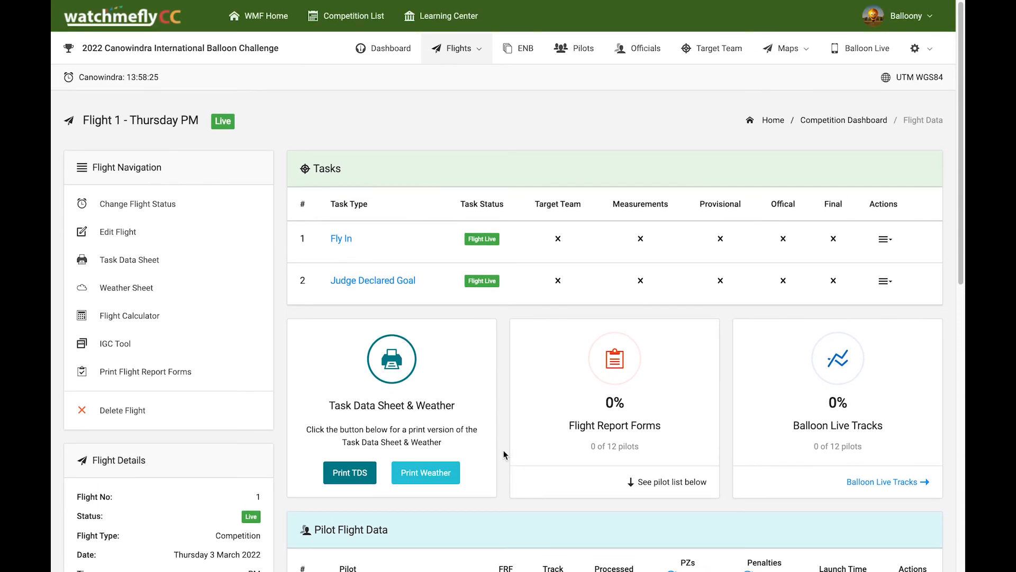
scroll(504, 454, "down", 4)
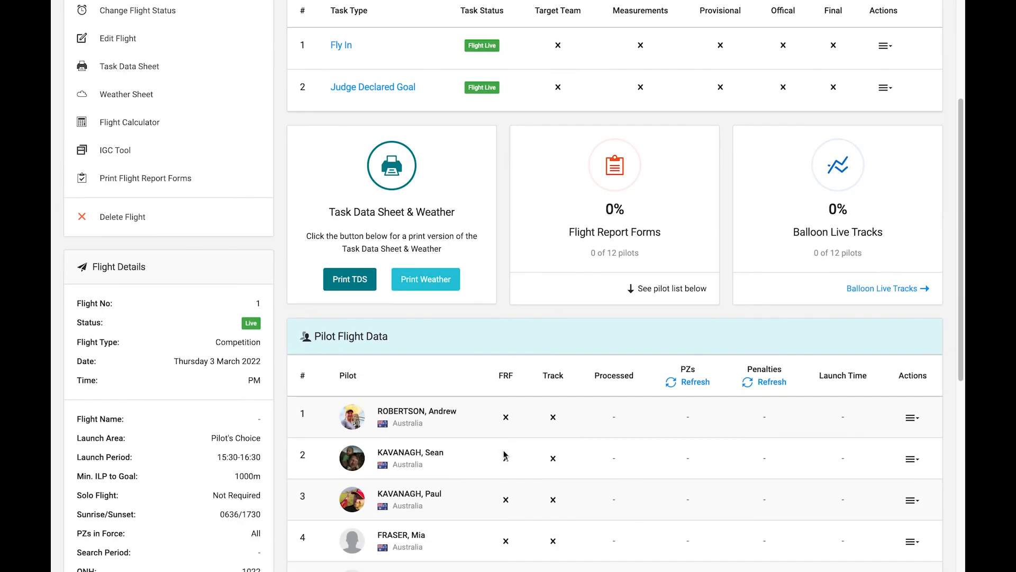
scroll(529, 426, "up", 3)
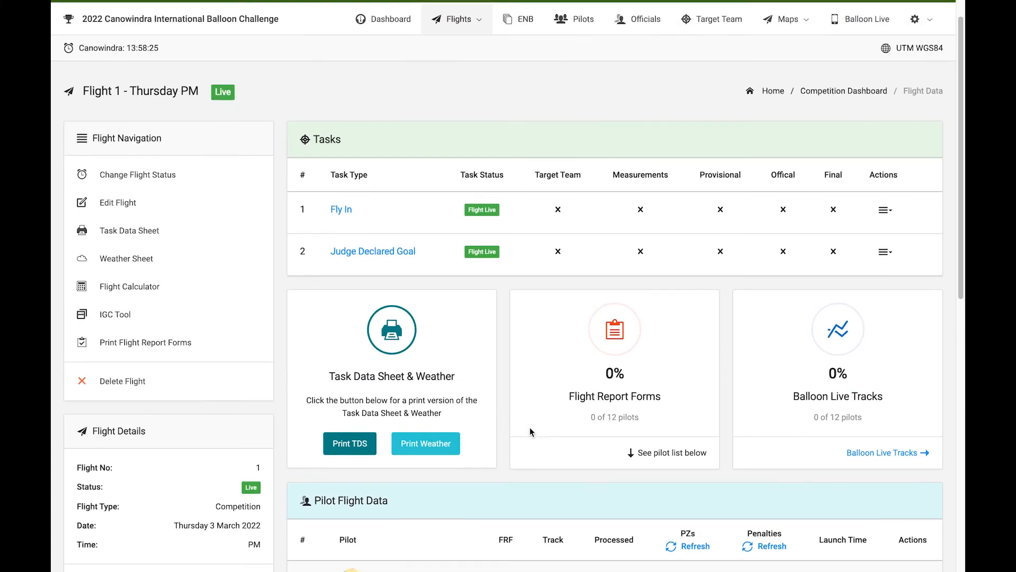
scroll(508, 432, "up", 1)
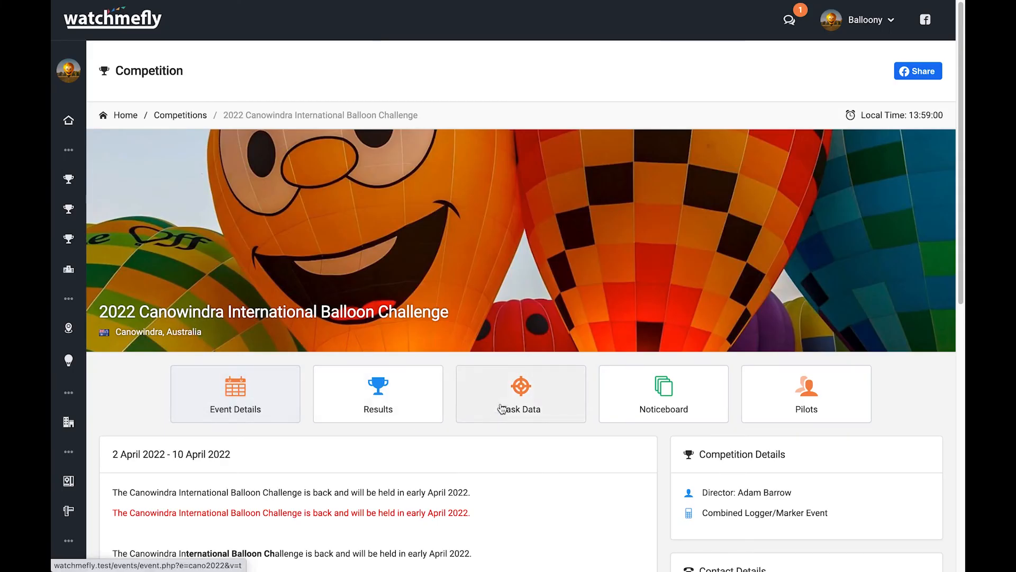
Open Flight 1's task data sheet from the task data on the public competition page, view its print version and close it
left_click(520, 396)
scroll(508, 402, "down", 3)
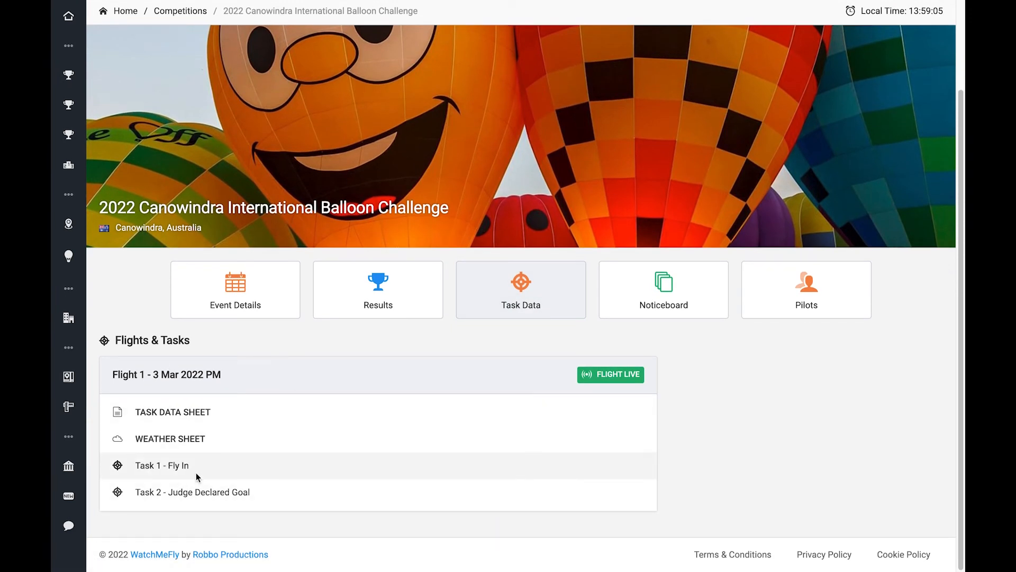
left_click(190, 420)
scroll(962, 162, "down", 1)
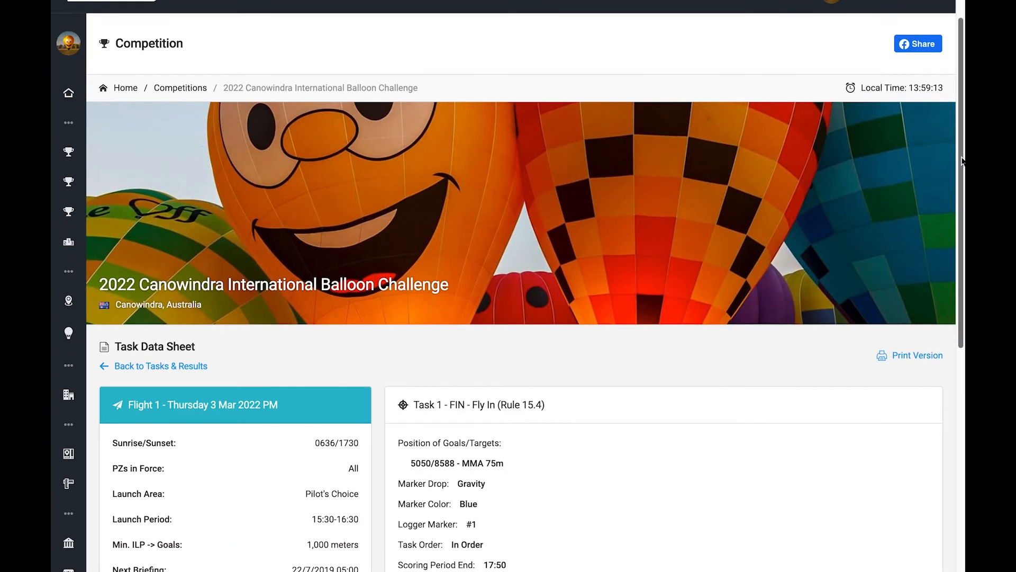
scroll(962, 161, "down", 6)
scroll(962, 161, "up", 2)
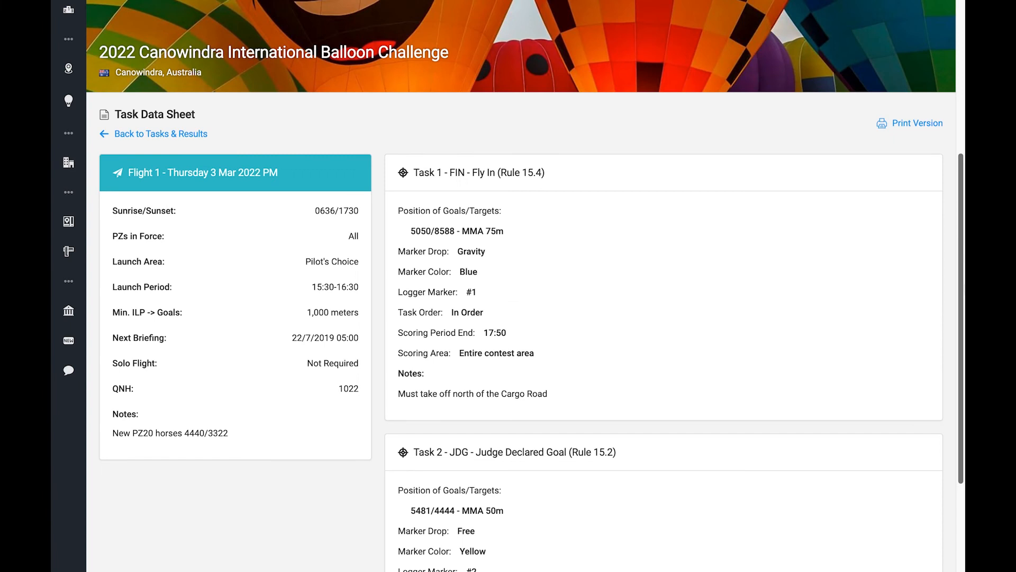
left_click(901, 127)
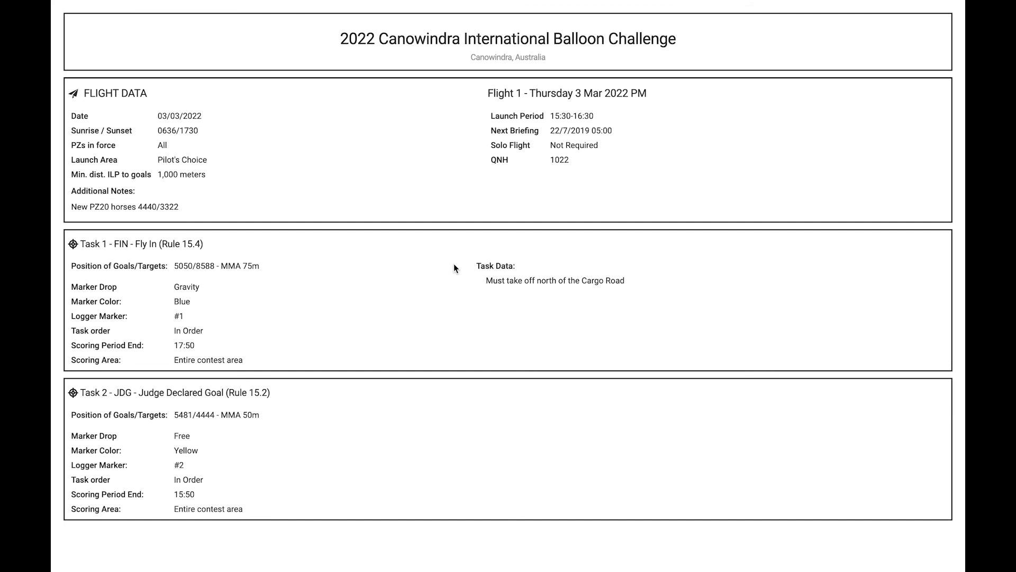
key("super+w")
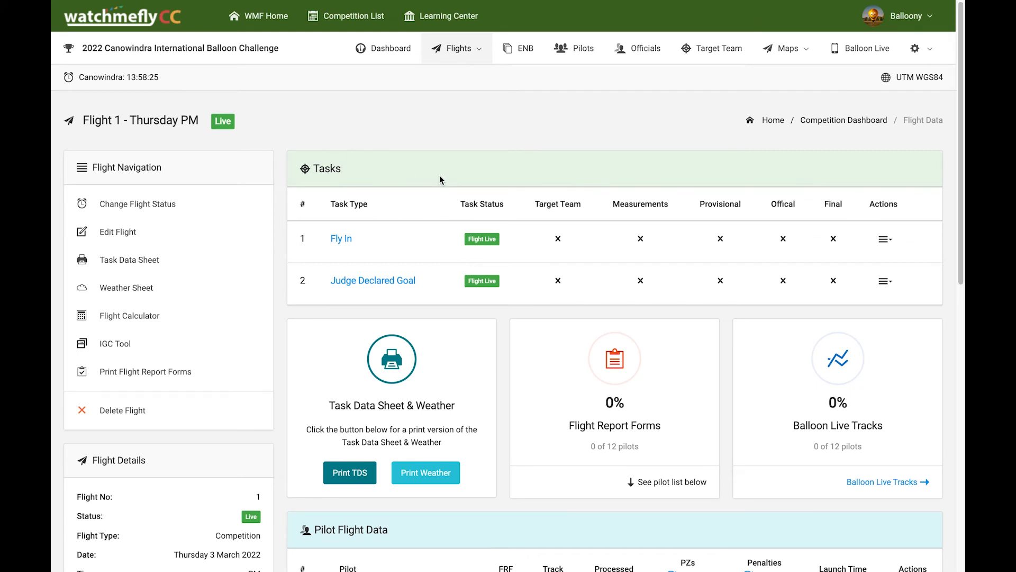
Change the status of Flight 1 to Complete
scroll(595, 352, "down", 5)
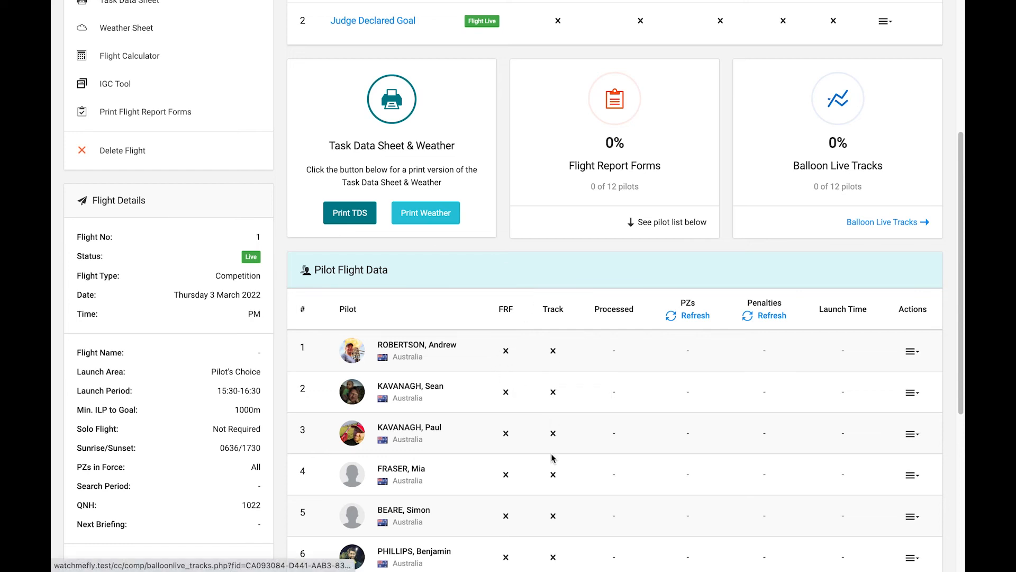
scroll(492, 419, "up", 5)
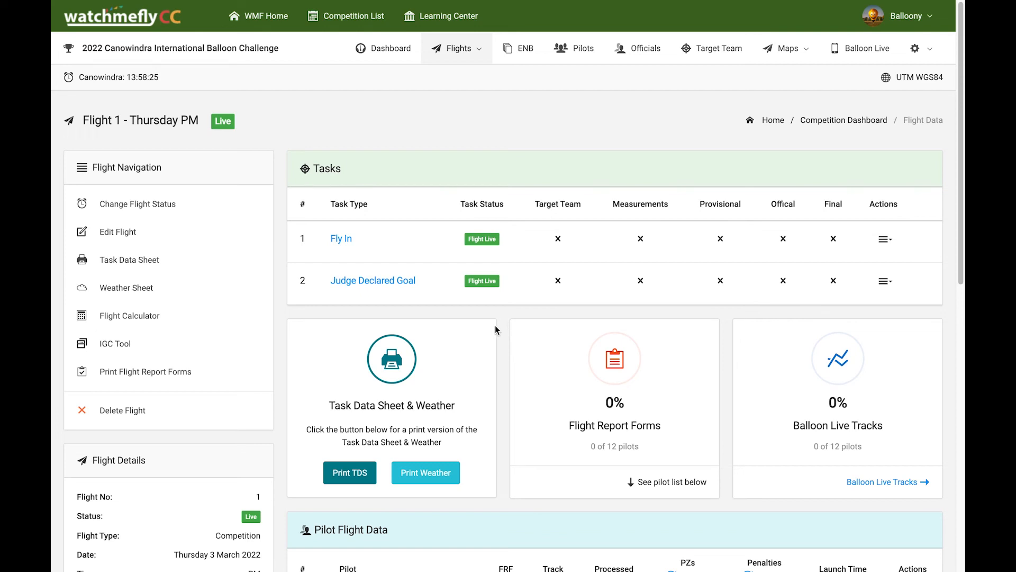
scroll(502, 510, "down", 4)
scroll(547, 477, "up", 4)
left_click(148, 210)
left_click(183, 180)
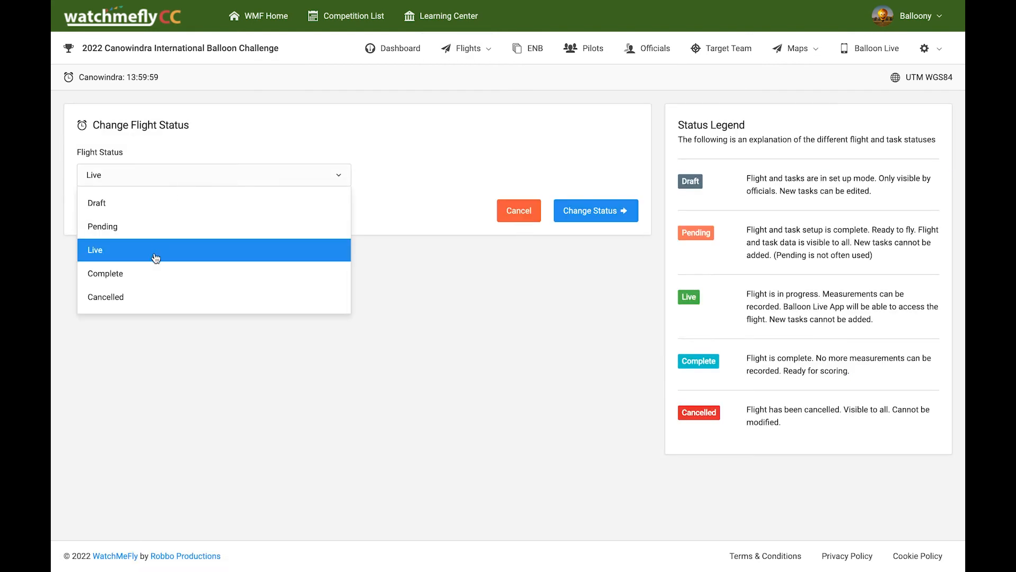
left_click(146, 276)
left_click(588, 214)
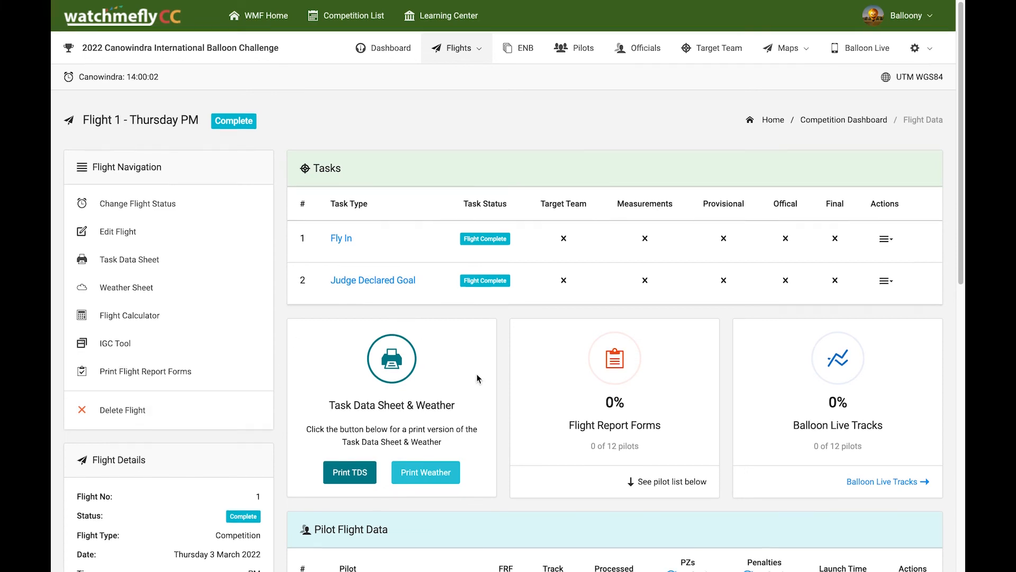
Change the status of Flight 1 to Cancelled and check the flight in the public list of tasks and results
scroll(476, 373, "down", 3)
scroll(488, 375, "up", 3)
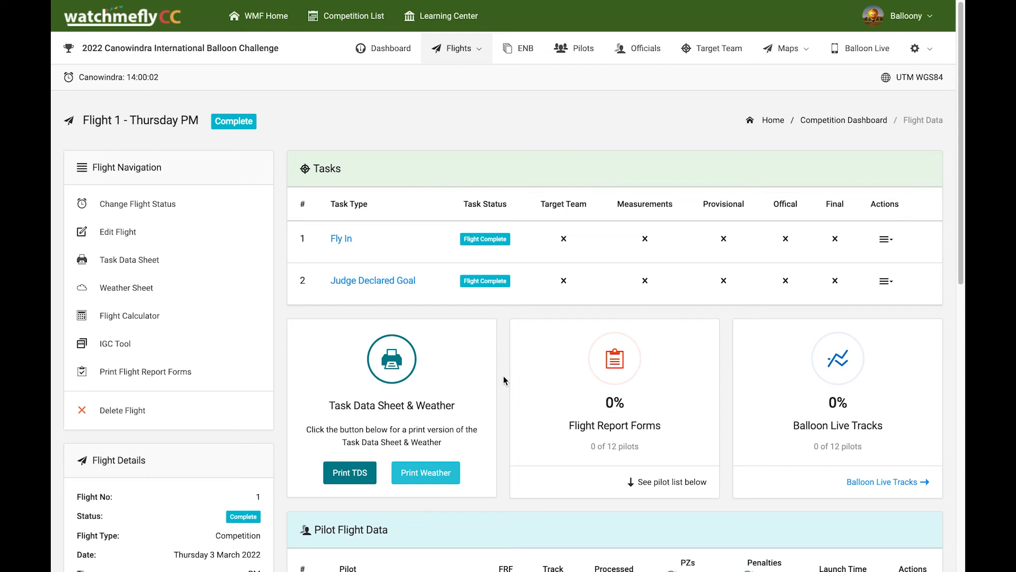
left_click(161, 213)
left_click(306, 182)
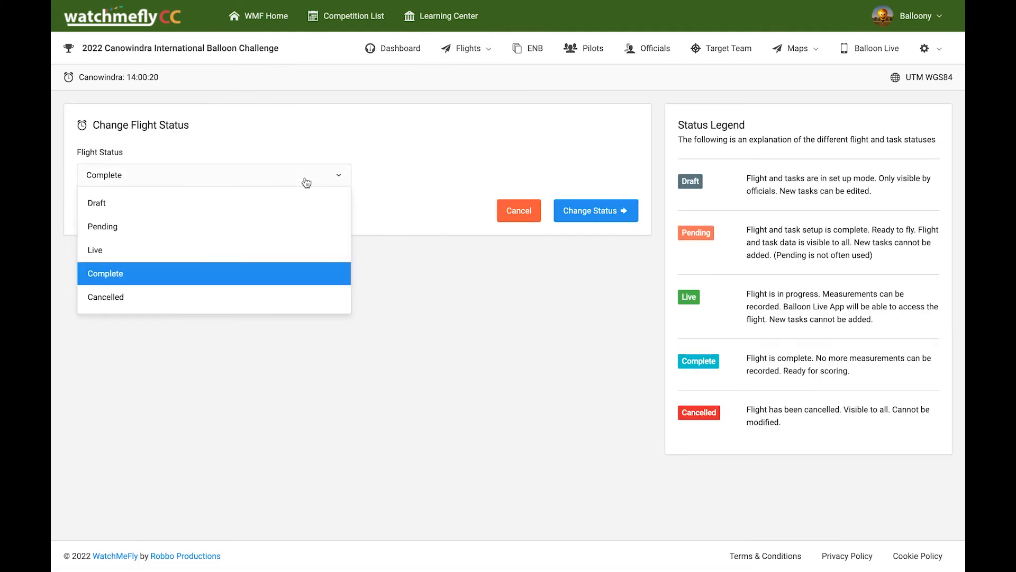
left_click(139, 297)
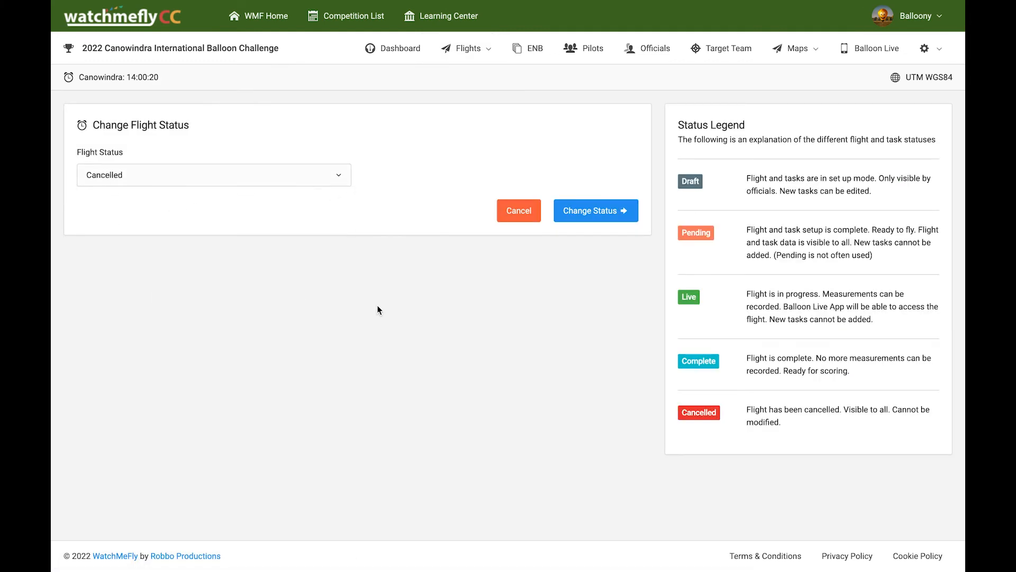
left_click(584, 211)
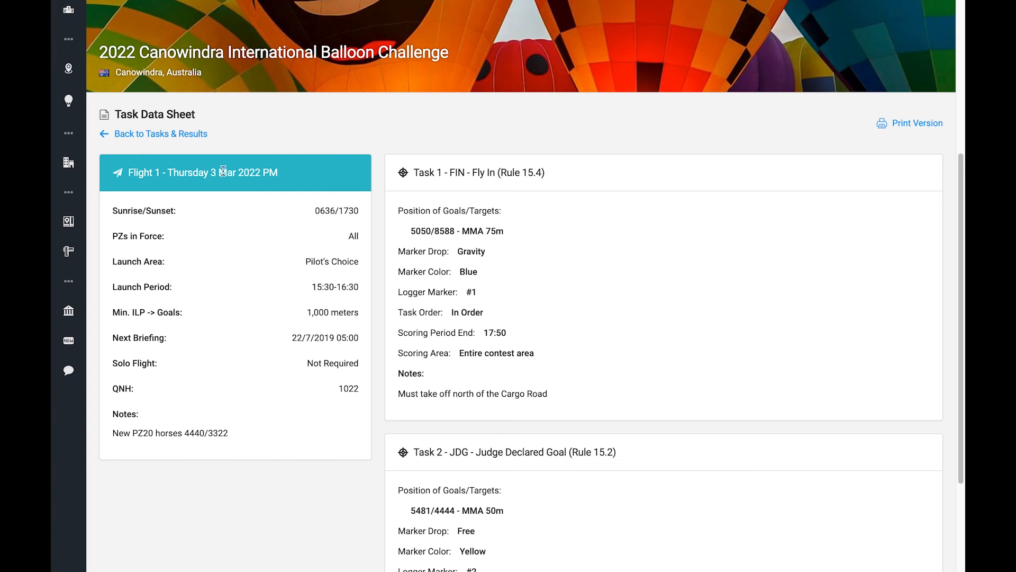
left_click(178, 135)
scroll(610, 357, "down", 2)
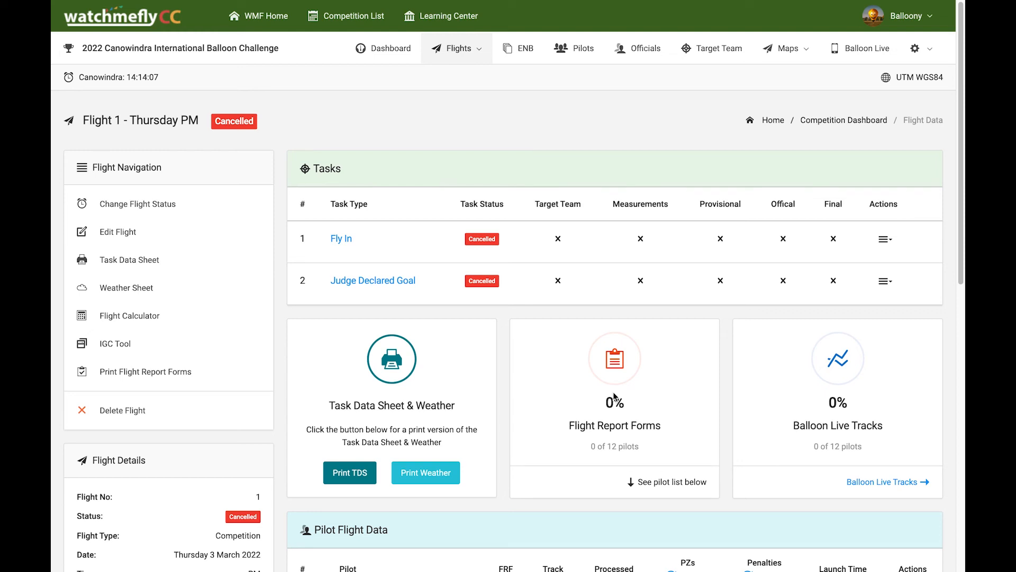
Set the status of Flight 1 back to Draft
left_click(154, 211)
left_click(154, 180)
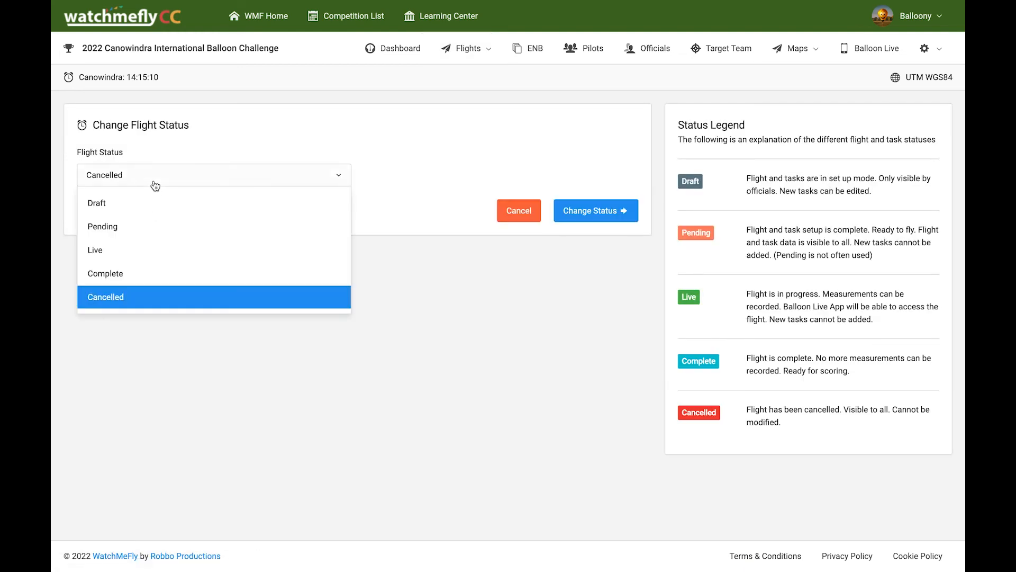
left_click(130, 205)
left_click(583, 219)
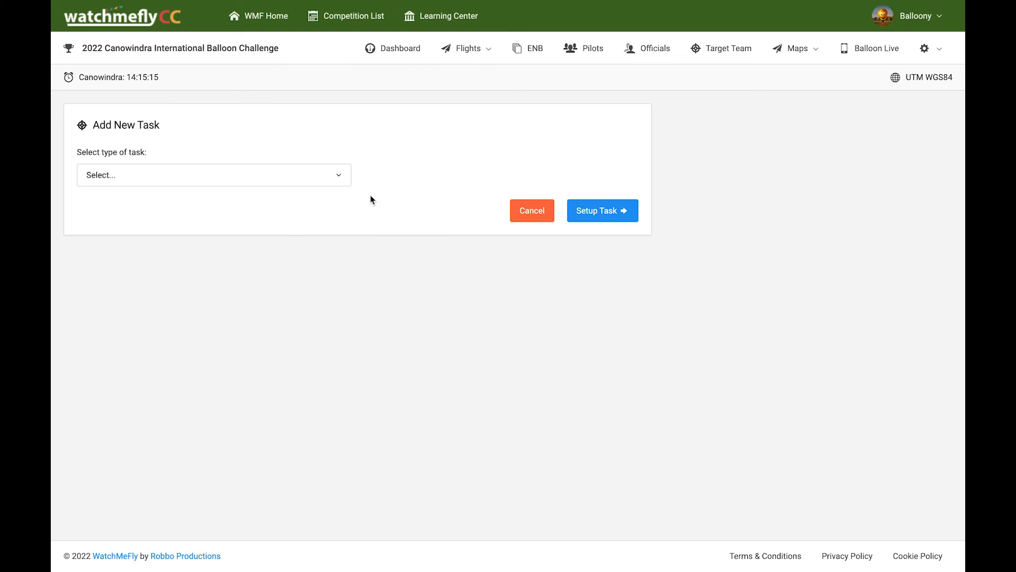
Set up a new task of type 15.6 - Hare and Hounds for the flight
left_click(339, 176)
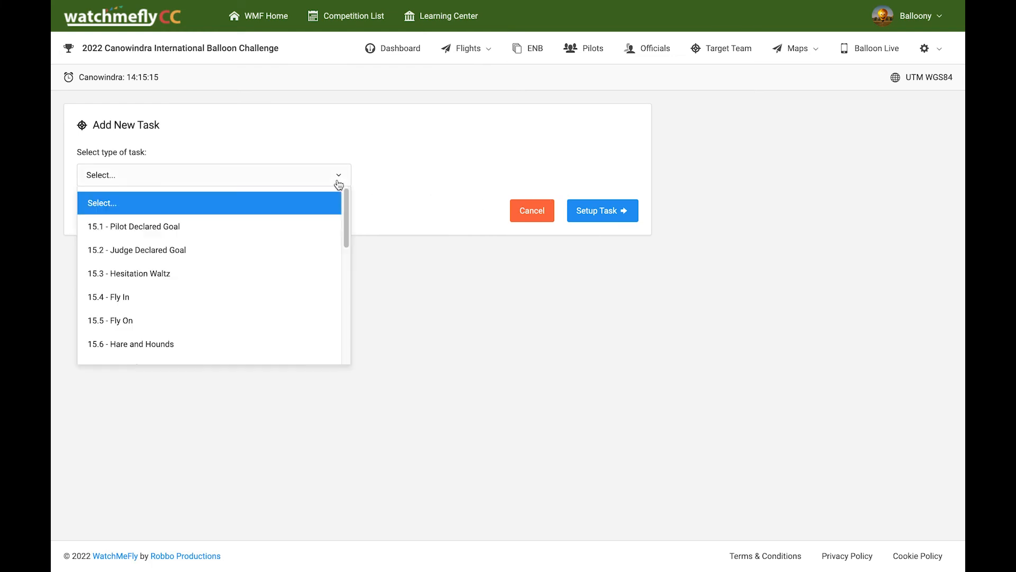
scroll(279, 275, "down", 1)
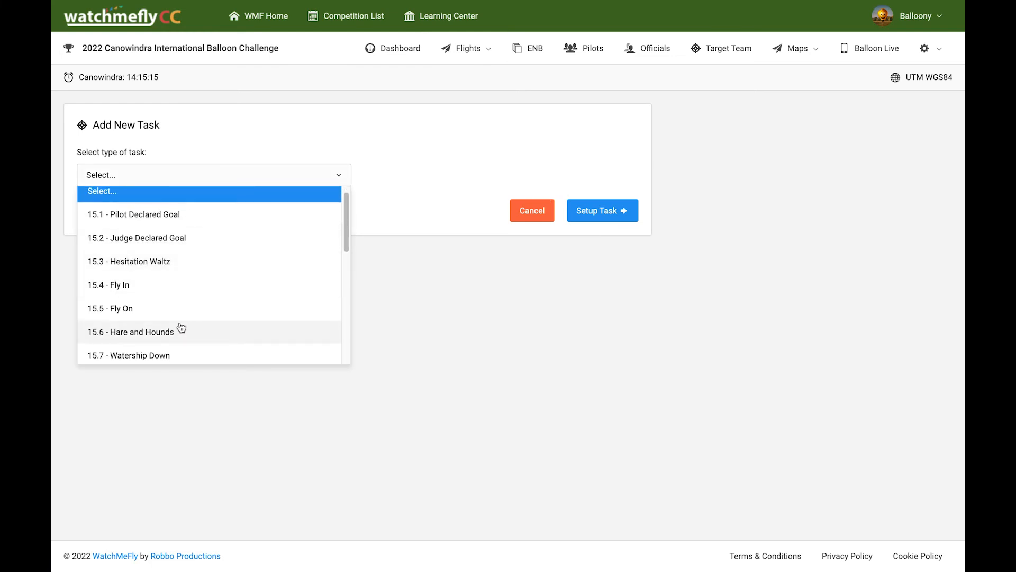
left_click(150, 338)
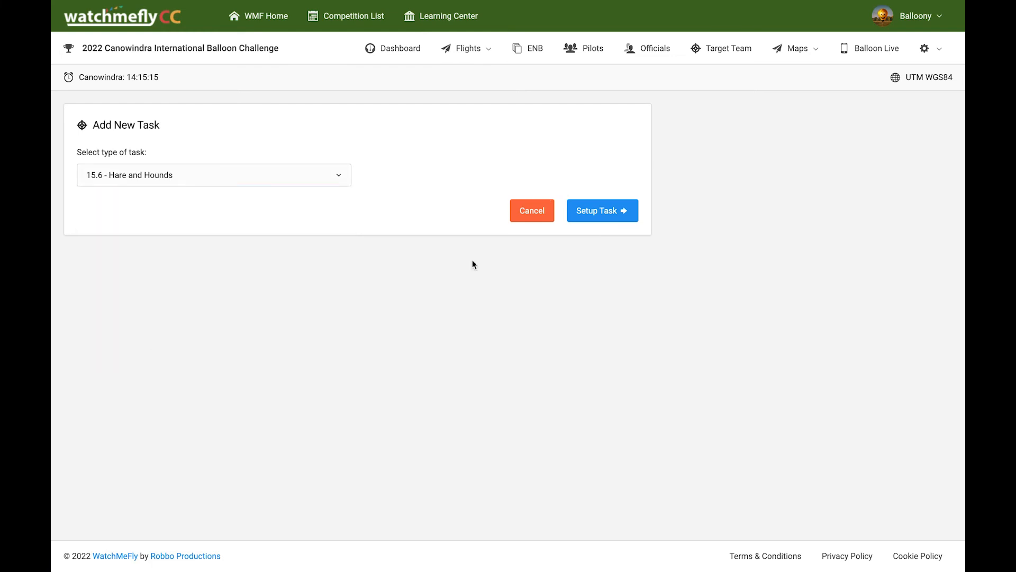
left_click(613, 211)
Set the Hare and Hounds task's scoring period end to 17:50 and its scoring area to Entire contest area
scroll(643, 349, "down", 3)
scroll(709, 325, "up", 3)
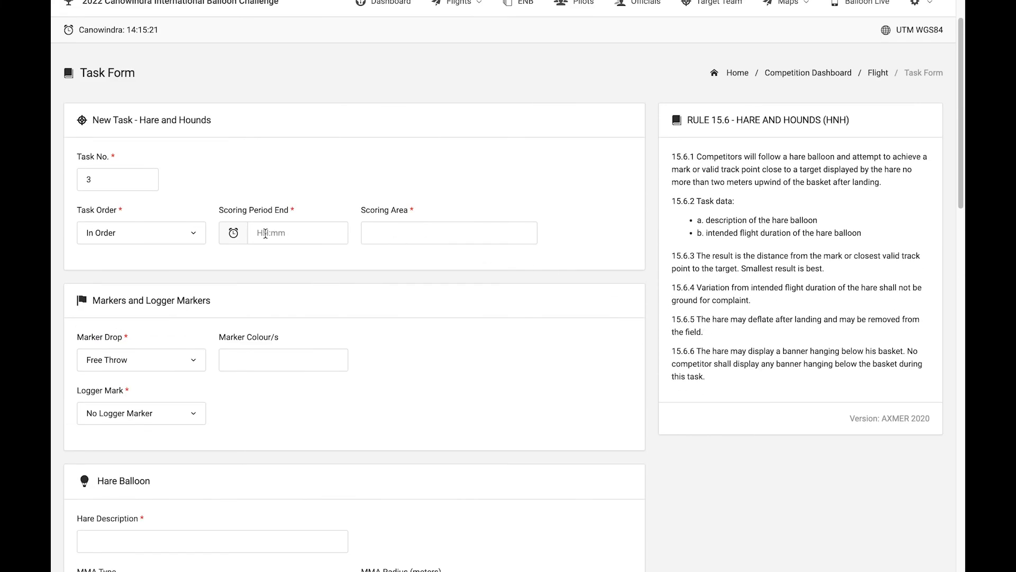
left_click(253, 232)
type("17:")
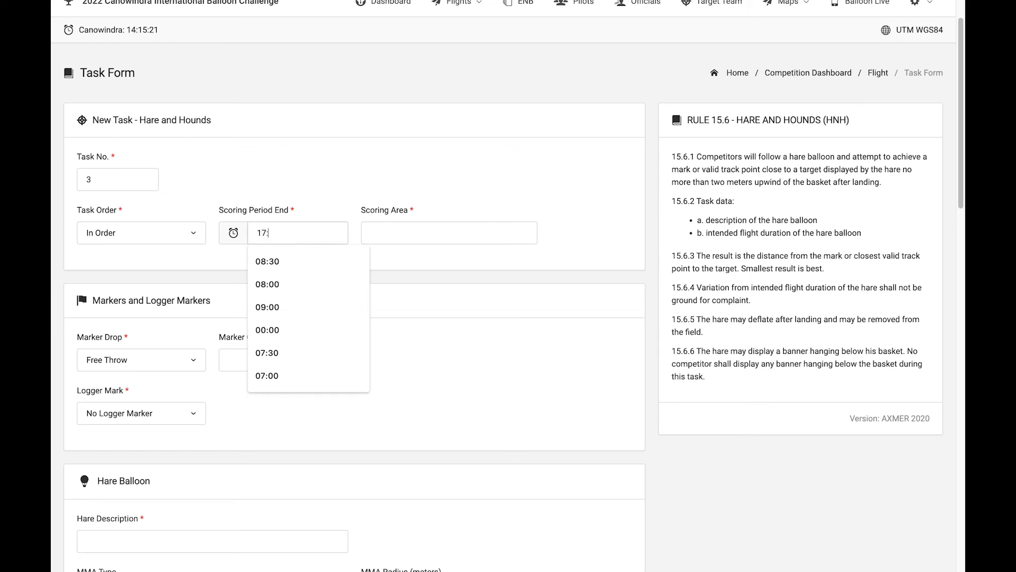
type("50")
left_click(384, 235)
left_click(391, 256)
Set the marker colour to Green and the logger mark to 3
scroll(413, 292, "down", 1)
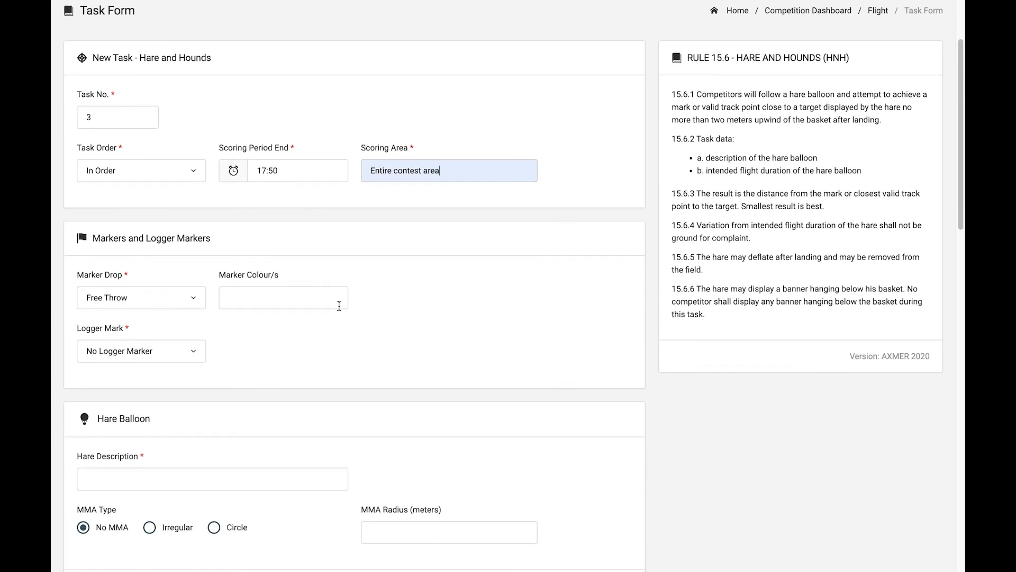
scroll(339, 305, "down", 1)
left_click(254, 225)
left_click(282, 295)
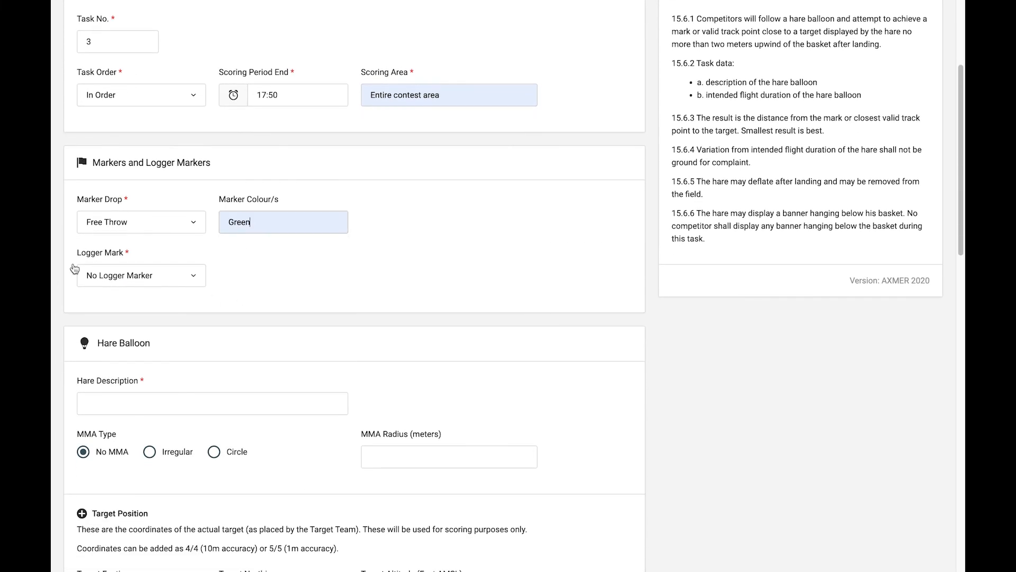
left_click(190, 278)
left_click(114, 373)
Describe the hare as Blue Balloon and give it a Circle MMA with a radius of 100 meters
scroll(214, 358, "down", 2)
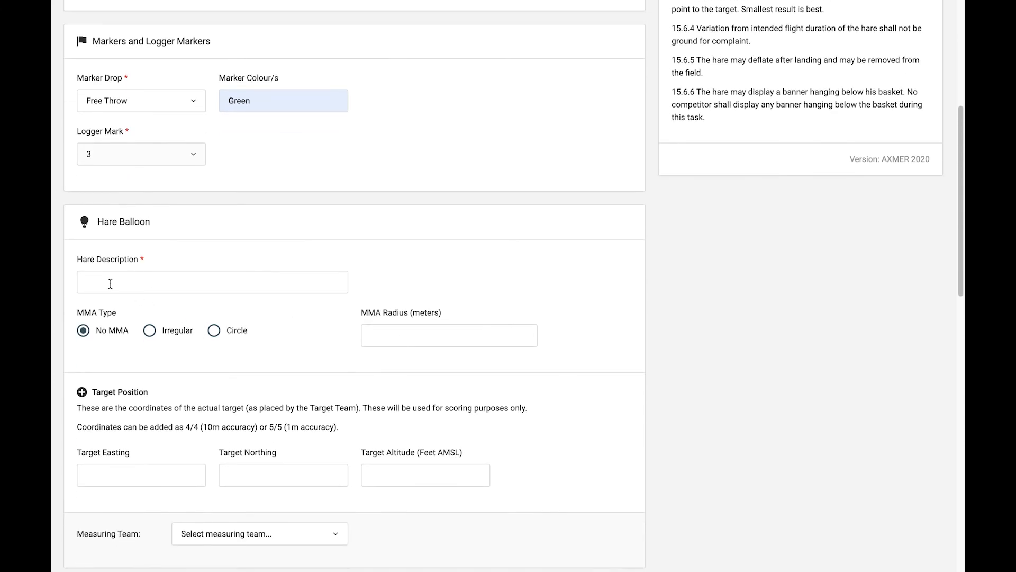
left_click(104, 281)
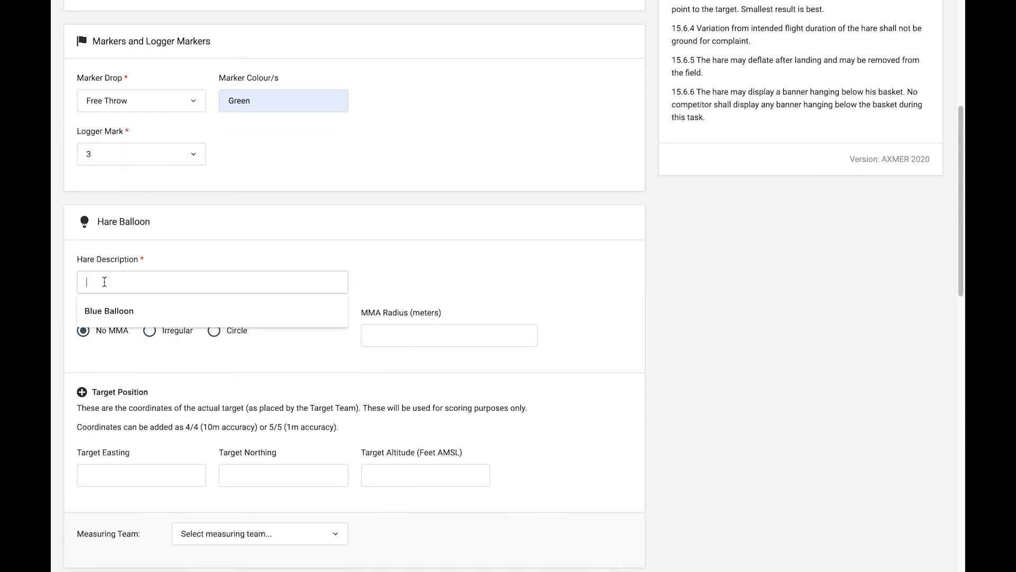
left_click(113, 315)
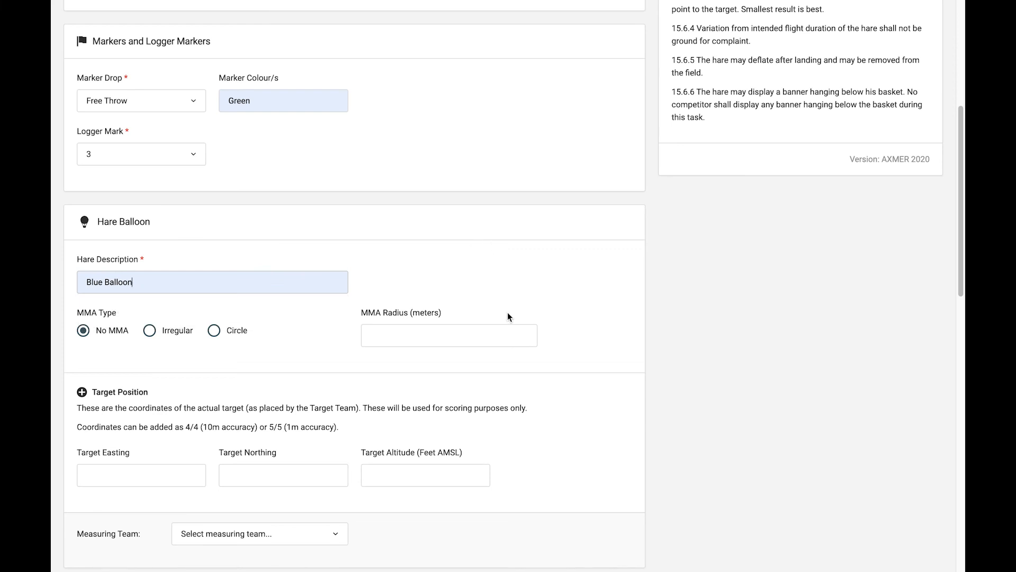
left_click(215, 330)
left_click(400, 336)
left_click(376, 387)
Enter the target position with easting 5005 and northing 8666
scroll(222, 386, "down", 1)
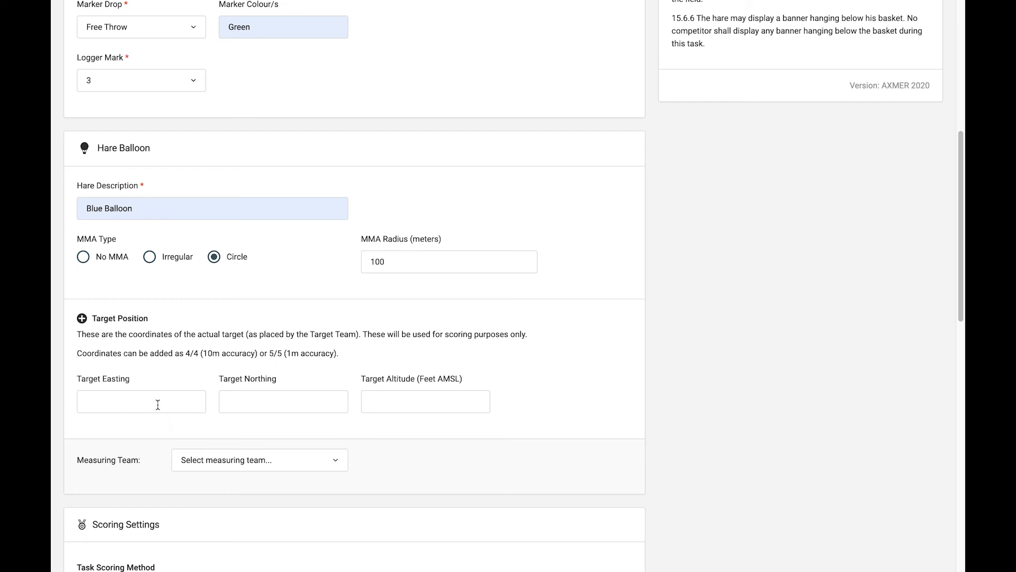
type("5")
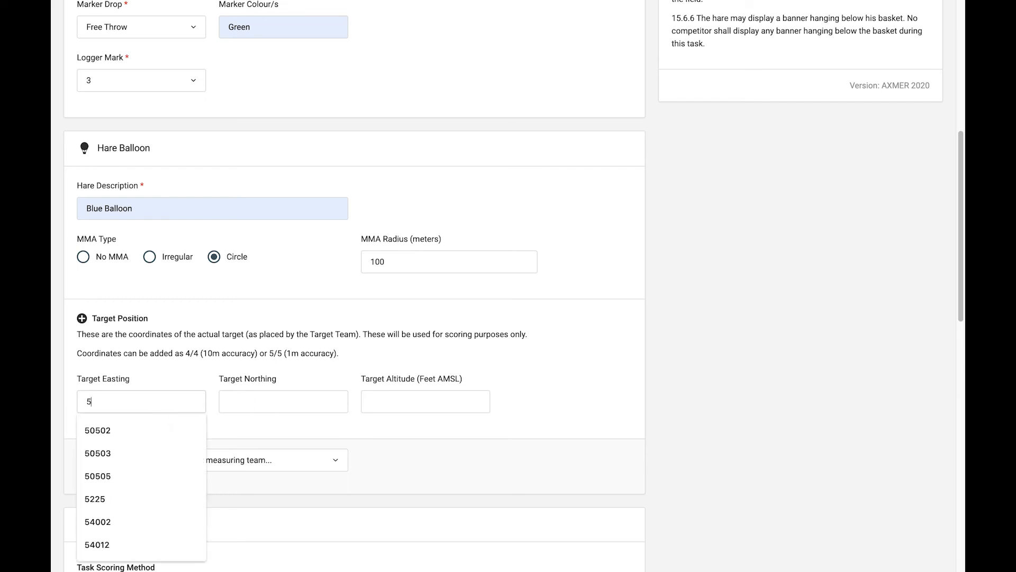
type("005")
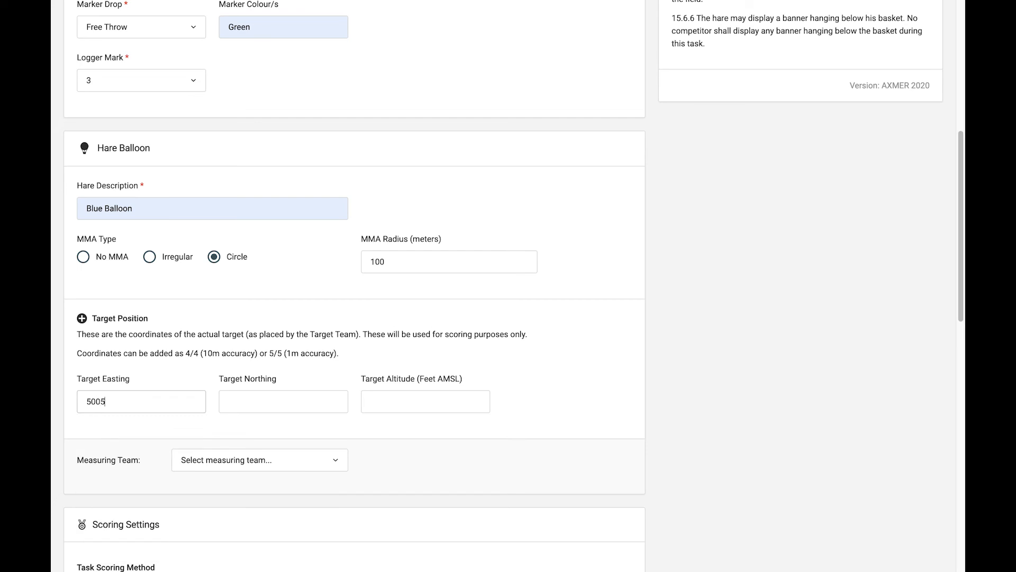
left_click(259, 393)
type("86")
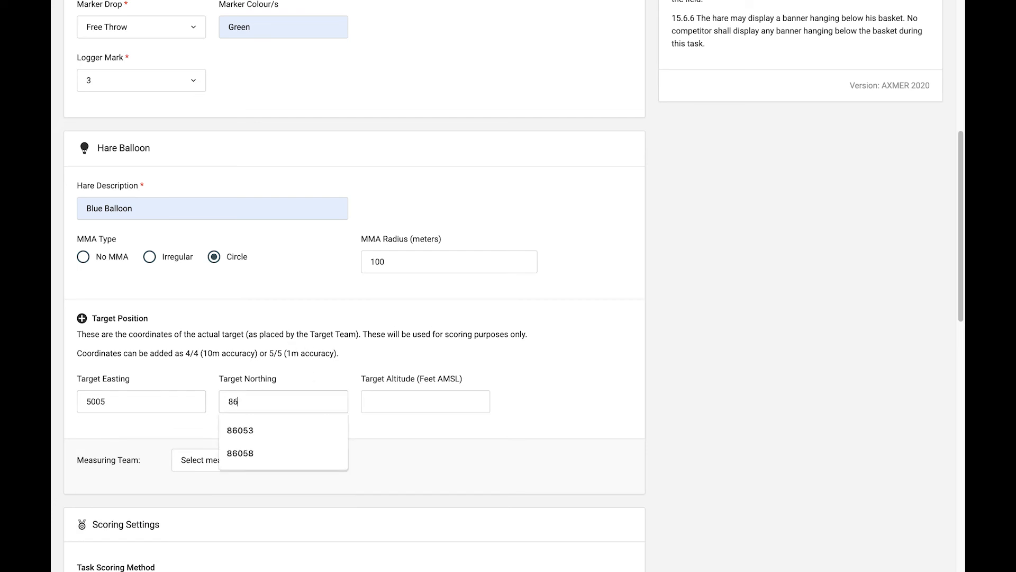
type("66")
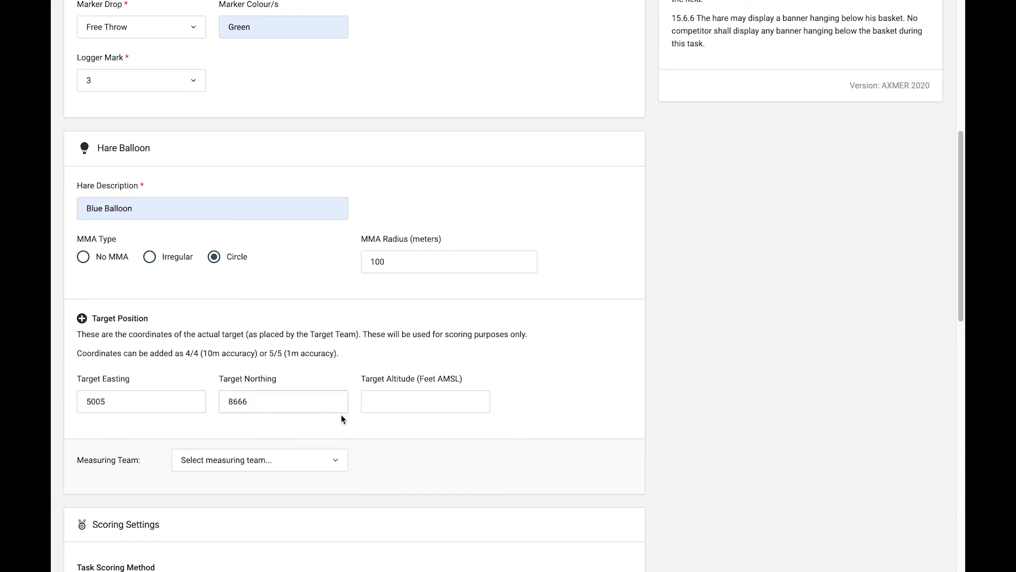
Submit the completed Hare and Hounds form to add the task to Flight 1
scroll(443, 404, "down", 4)
scroll(358, 336, "down", 2)
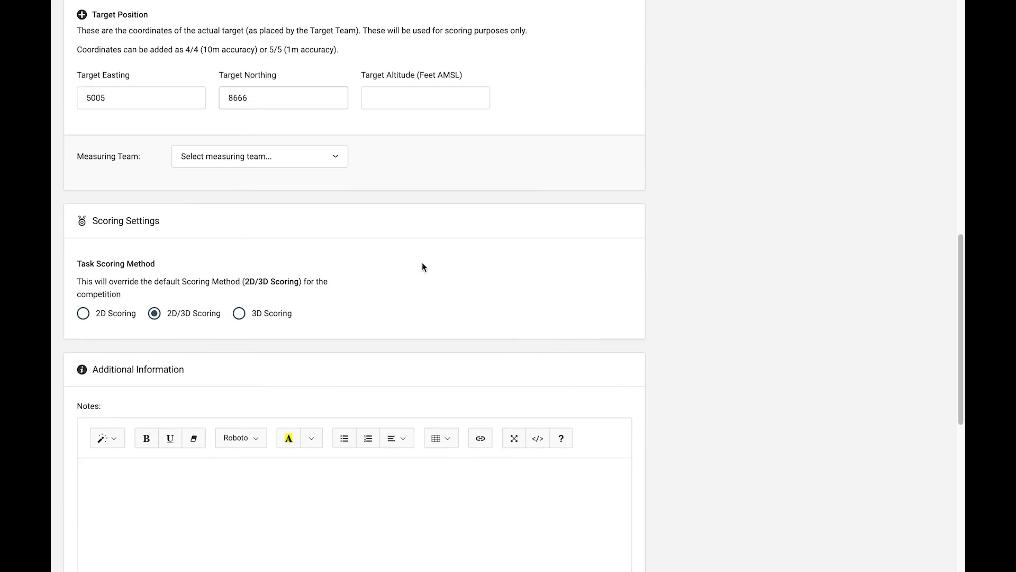
scroll(422, 268, "down", 4)
scroll(586, 473, "down", 2)
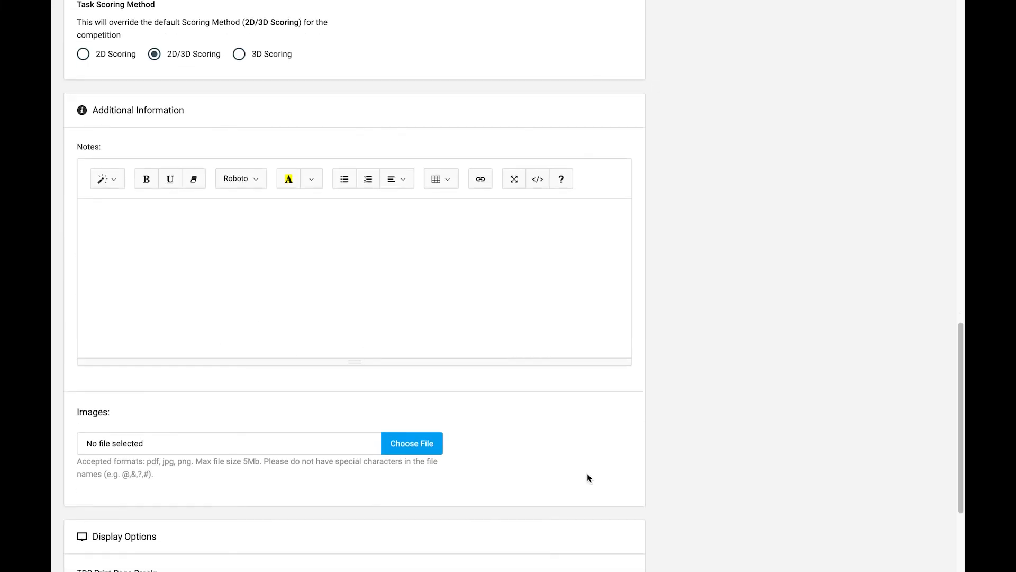
scroll(588, 473, "down", 2)
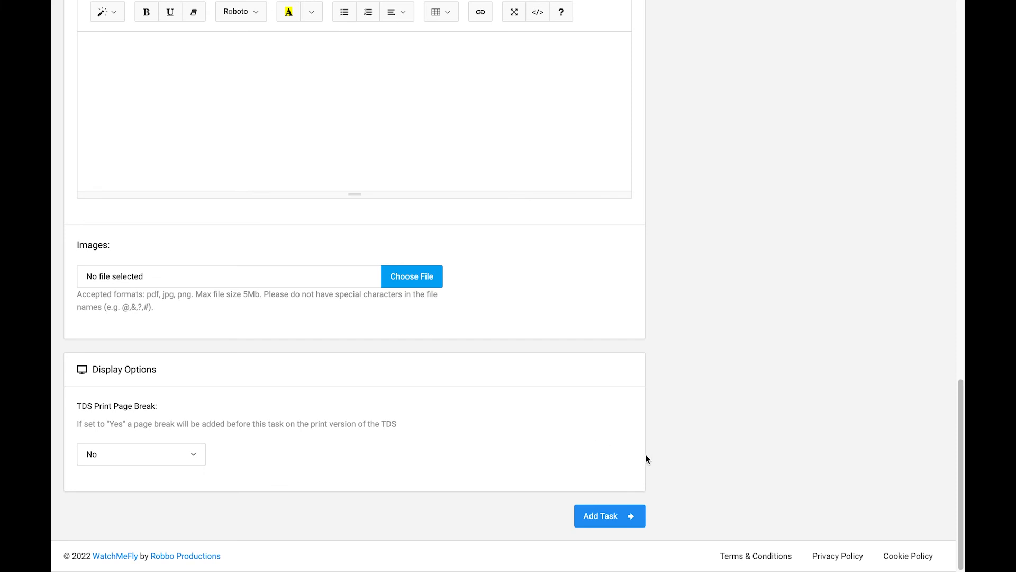
left_click(598, 525)
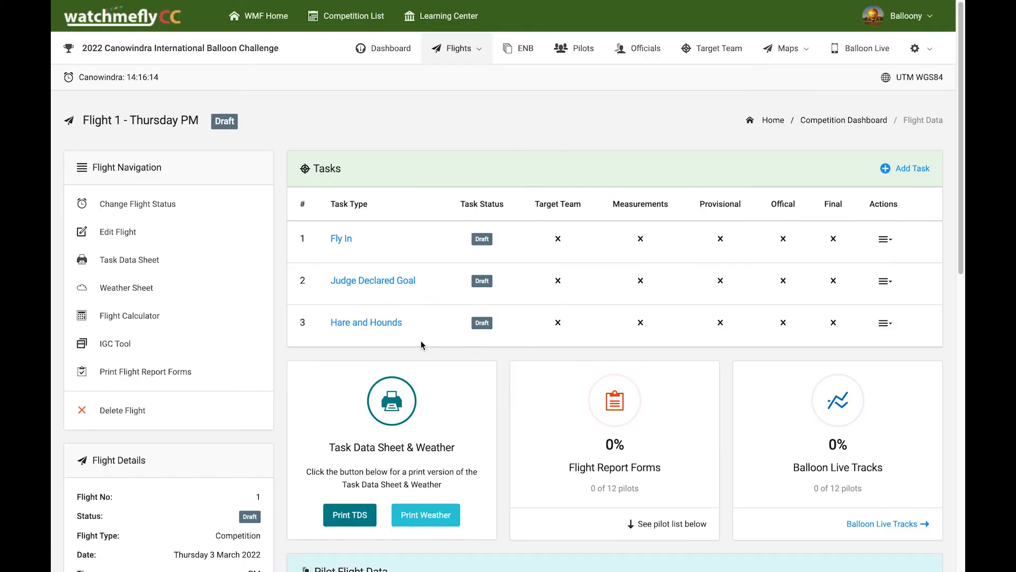
Open the print version of the Task Data Sheet, check the Hare and Hounds entry, and return to the flight page
left_click(359, 511)
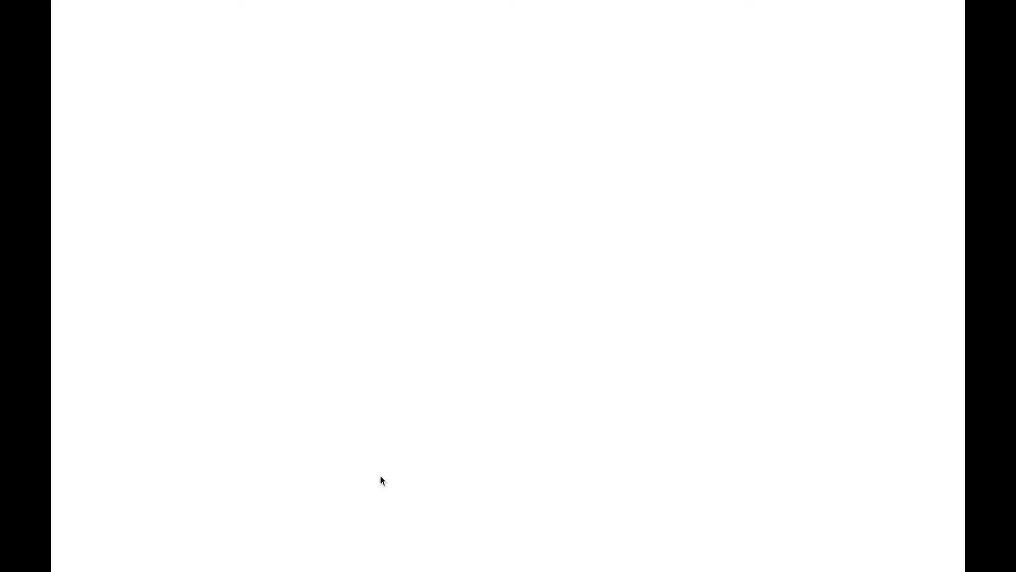
scroll(459, 335, "down", 3)
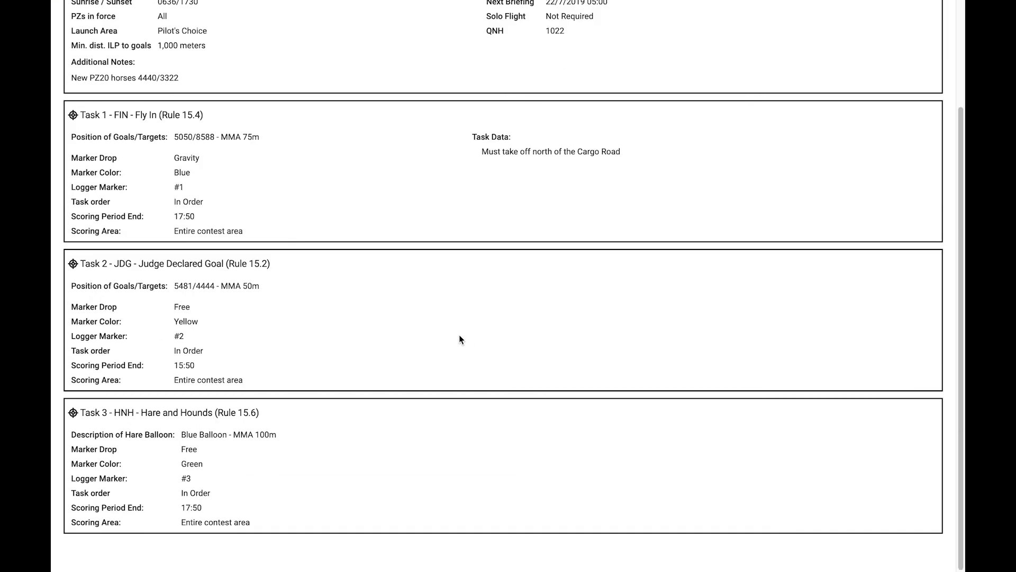
left_click_drag(268, 526, 59, 445)
left_click(153, 437)
left_click_drag(172, 437, 293, 434)
left_click(290, 435)
key("super+w")
key("super+w")
key("super+w")
key("super+w")
key("super+w")
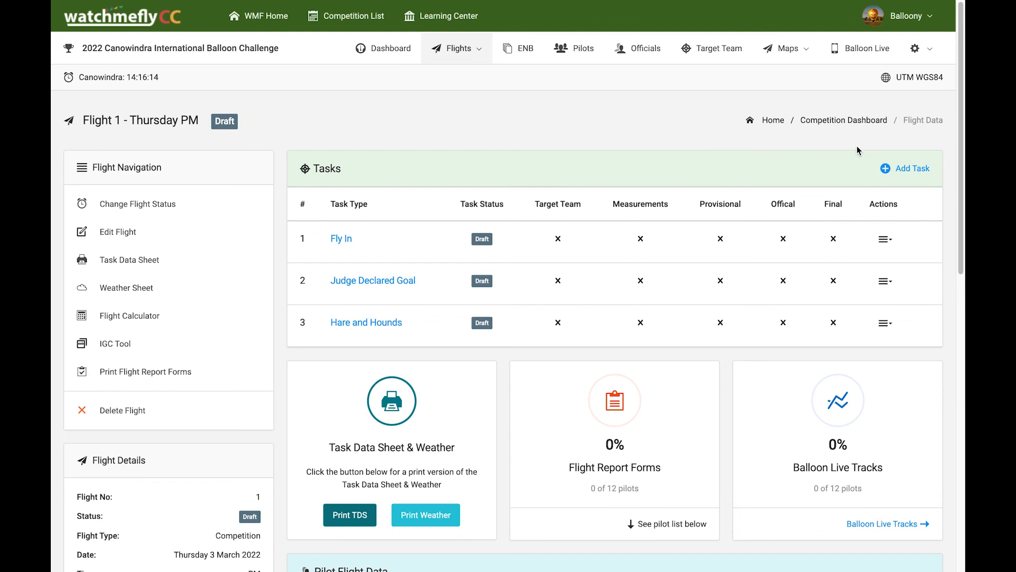
Set up a new task of type 15.20 - 3D Shape Task for the flight
left_click(903, 168)
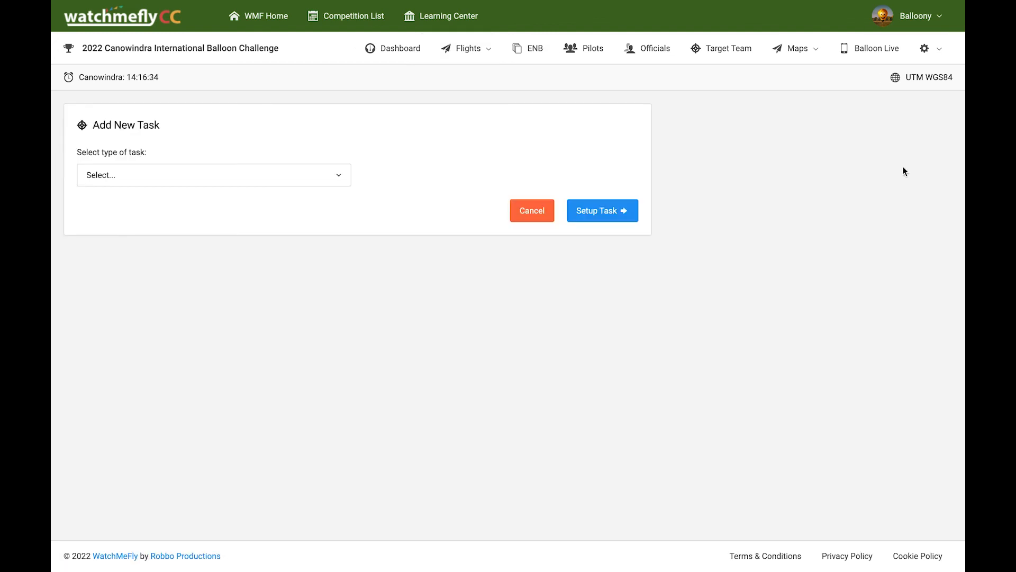
left_click(337, 175)
scroll(296, 233, "down", 5)
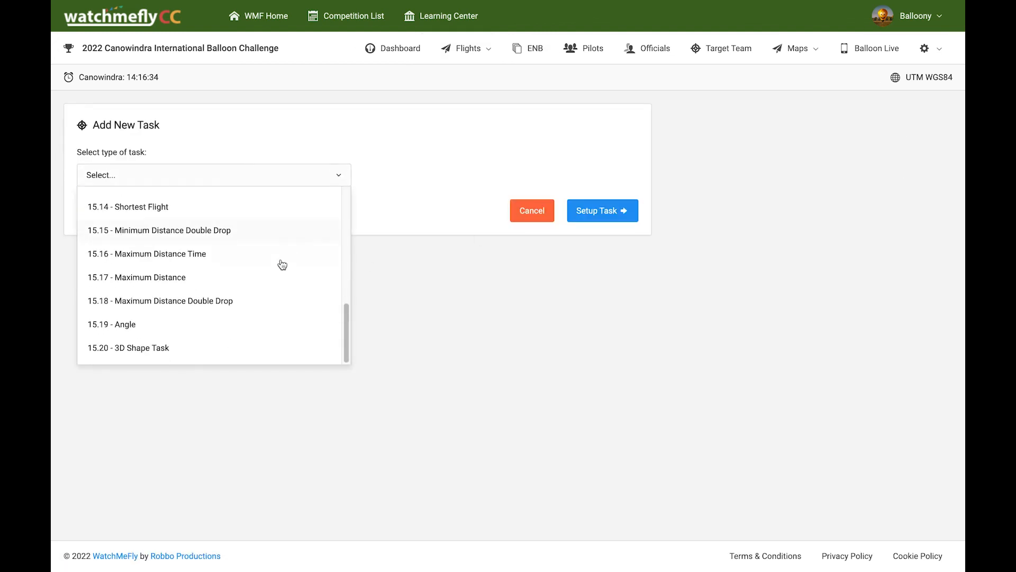
left_click(134, 355)
left_click(592, 213)
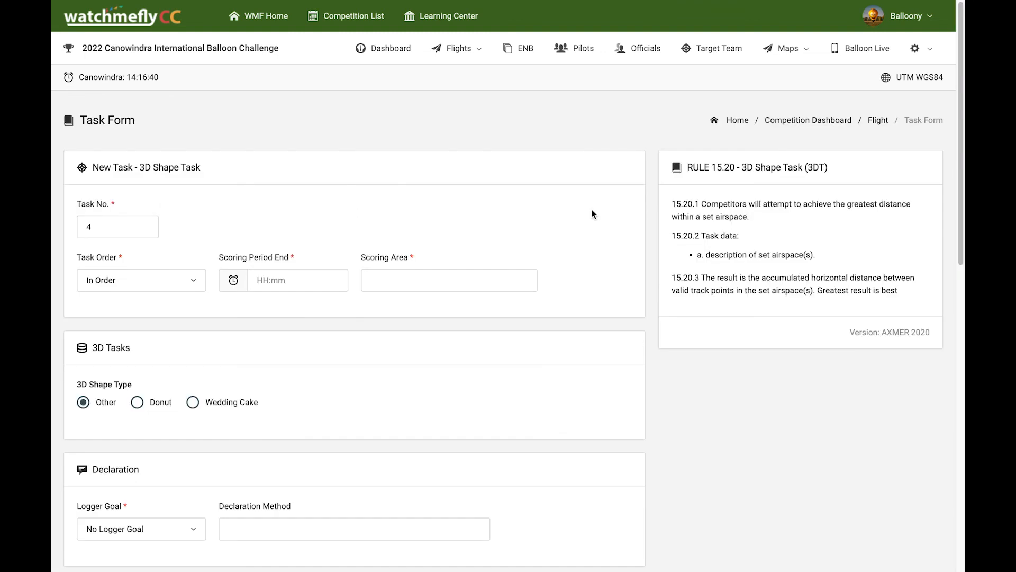
Choose the Donut shape type and set Radius A to 500 m and Radius B to 1000 m
scroll(591, 198, "down", 3)
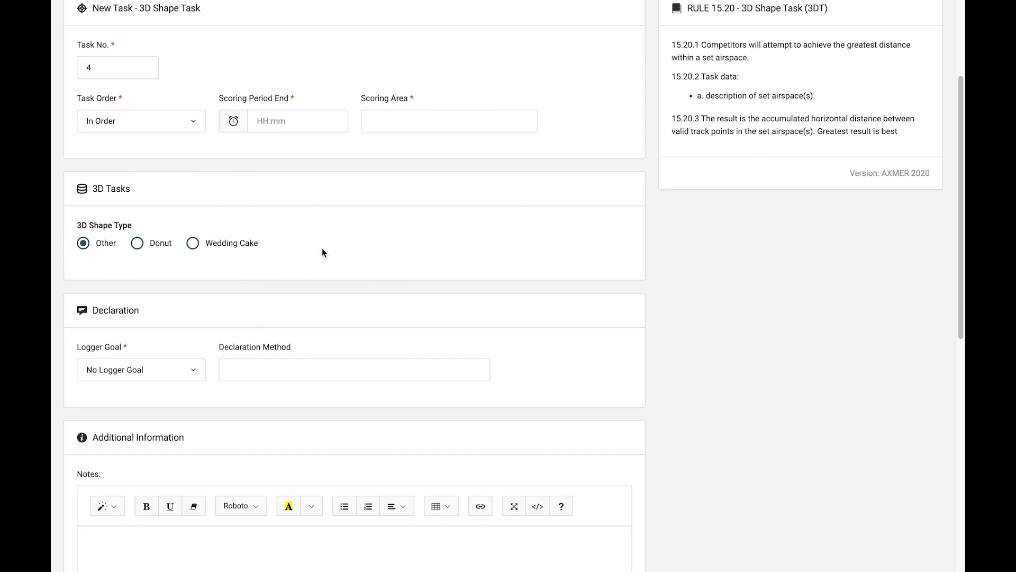
scroll(270, 254, "down", 1)
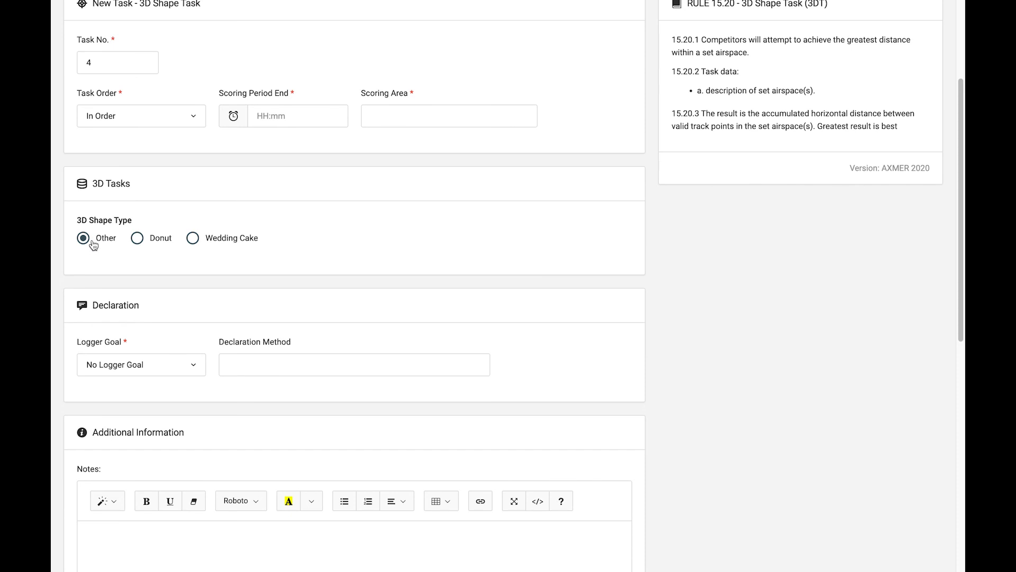
scroll(395, 518, "down", 3)
scroll(207, 473, "down", 3)
left_click(152, 494)
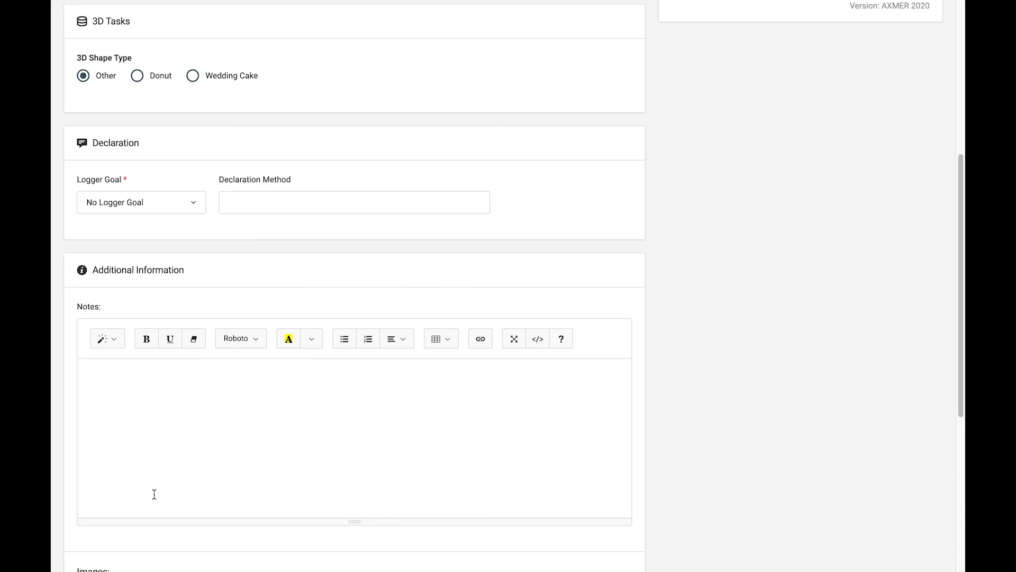
scroll(151, 493, "up", 6)
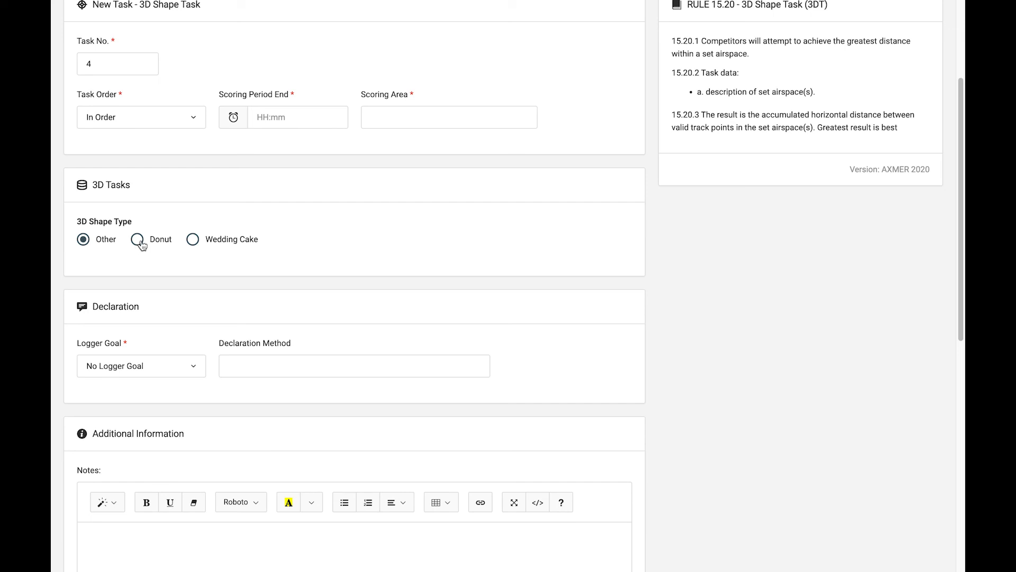
left_click(139, 241)
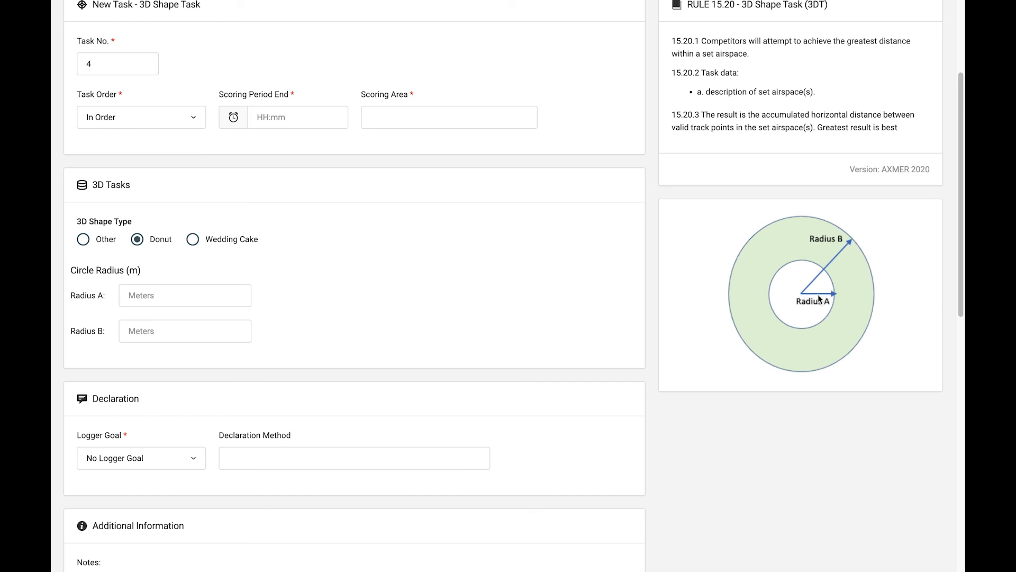
left_click(176, 302)
left_click(182, 324)
left_click(170, 332)
type("1000")
Set the logger goal to 1 with the declaration method "Declare into logger goal 1 before take off"
left_click(194, 458)
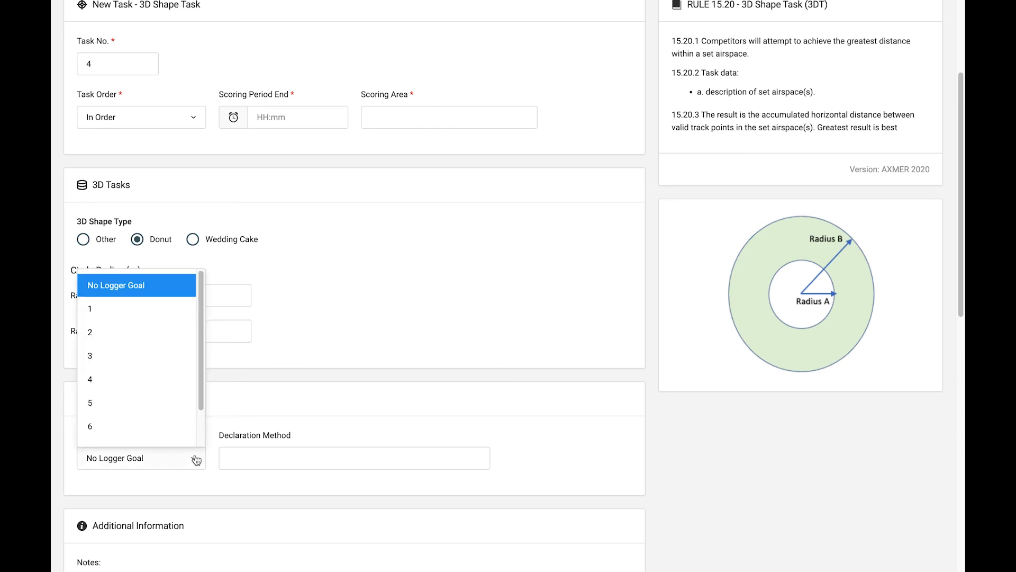
left_click(115, 312)
left_click(293, 460)
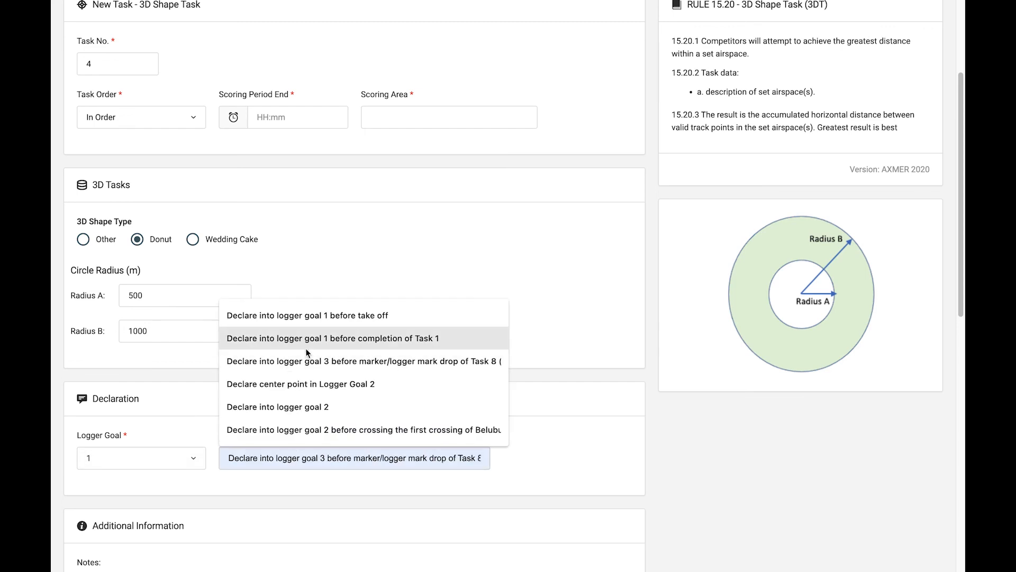
left_click(344, 319)
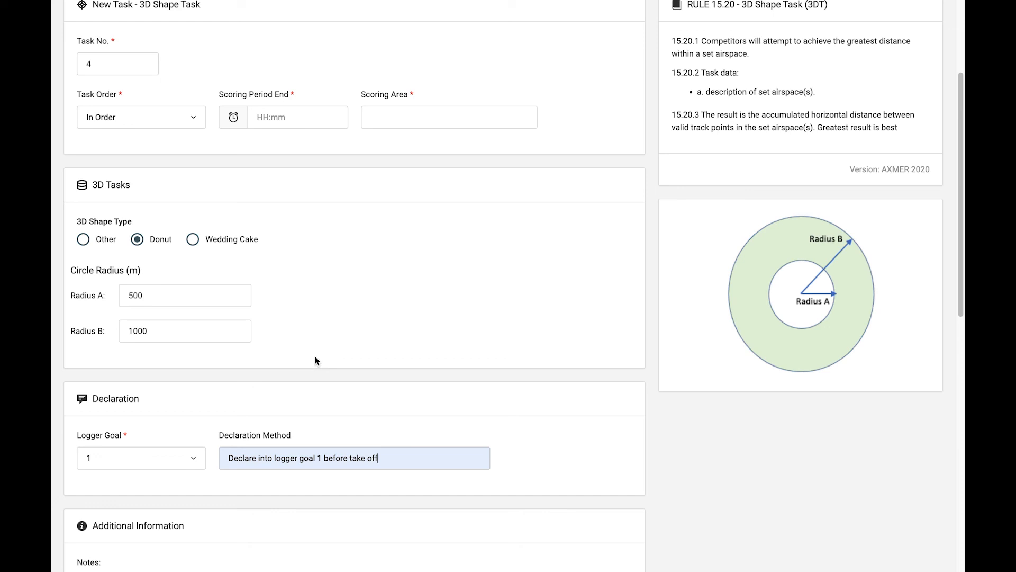
Switch the 3D shape type to Wedding Cake and set the multipliers to 2 for Factor C, 1.5 for B and 1 for A
left_click(193, 241)
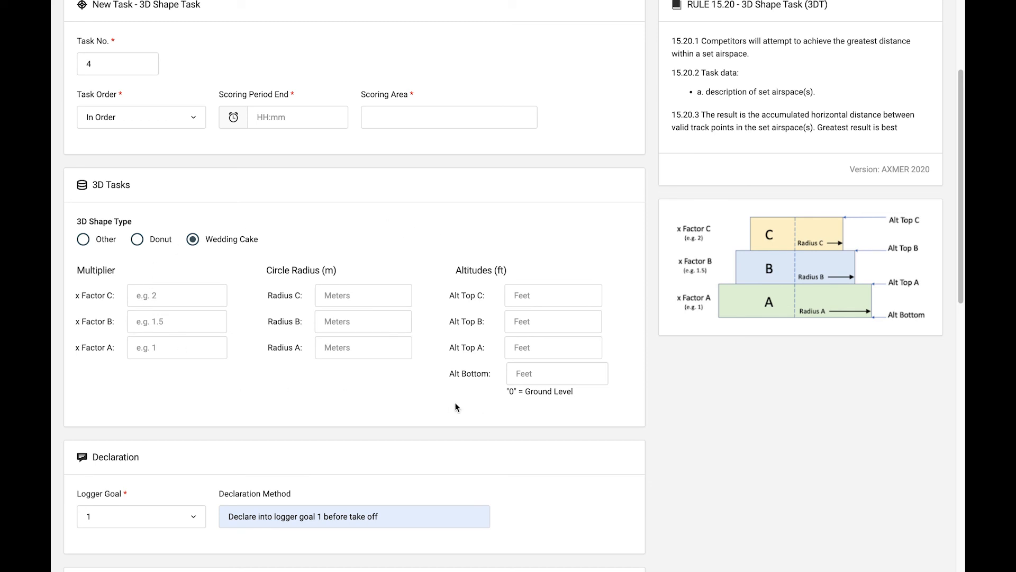
left_click(175, 298)
left_click(172, 324)
left_click(169, 327)
type("1.5")
left_click(166, 341)
type("1")
left_click(293, 387)
scroll(815, 355, "down", 5)
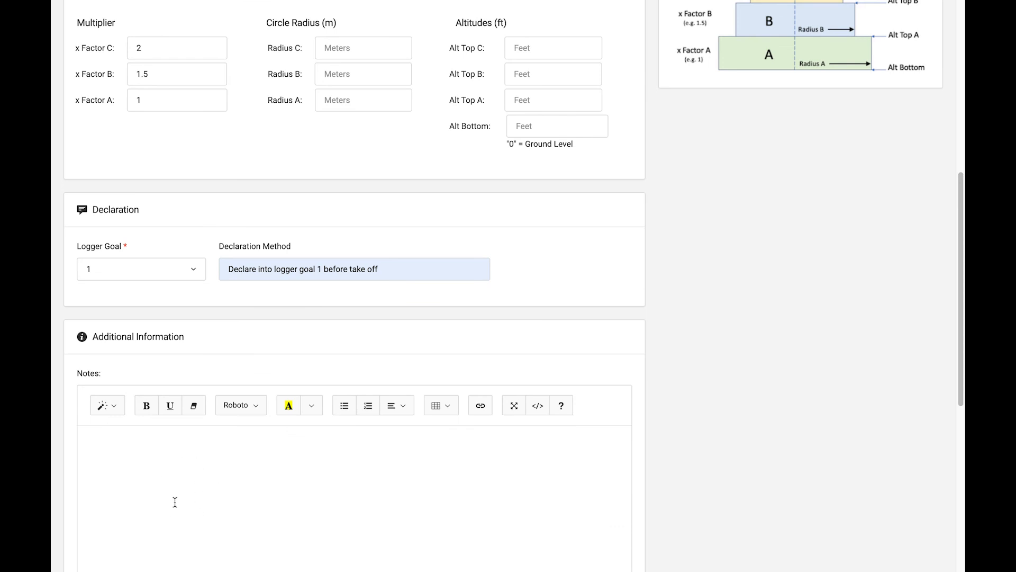
scroll(174, 502, "up", 2)
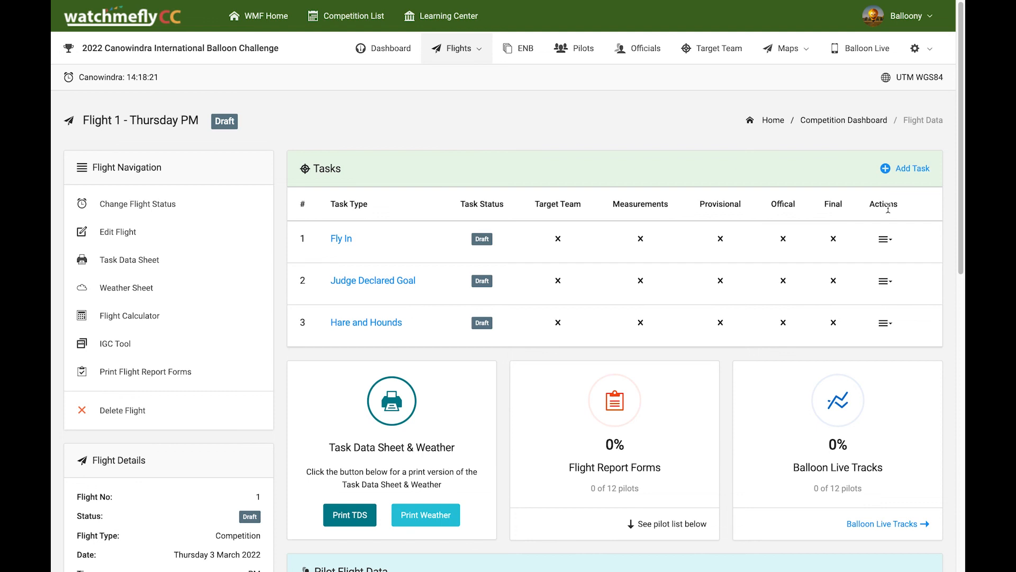
View the Pilot Flight Data list on the Flight 1 page
left_click_drag(961, 187, 945, 415)
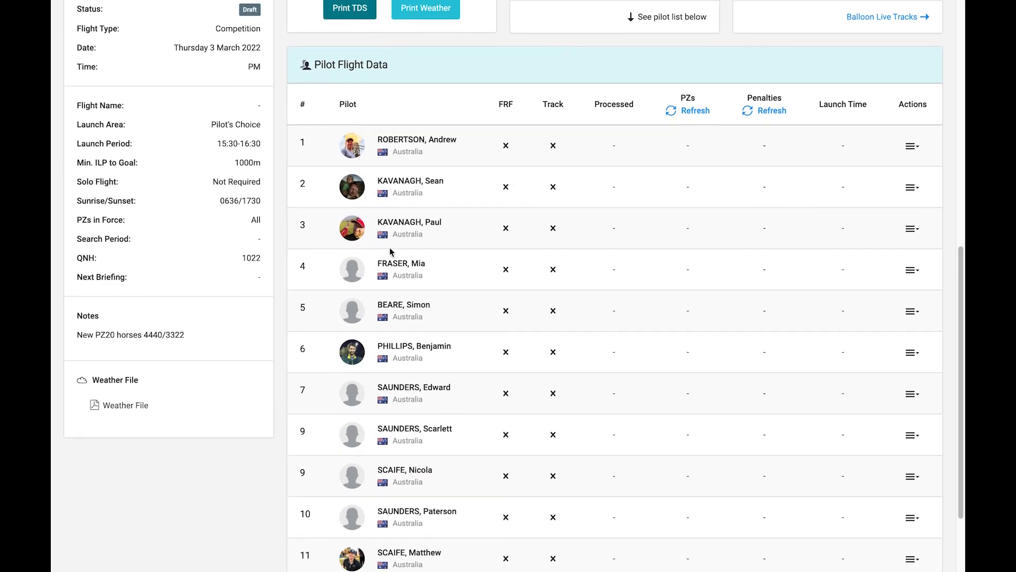